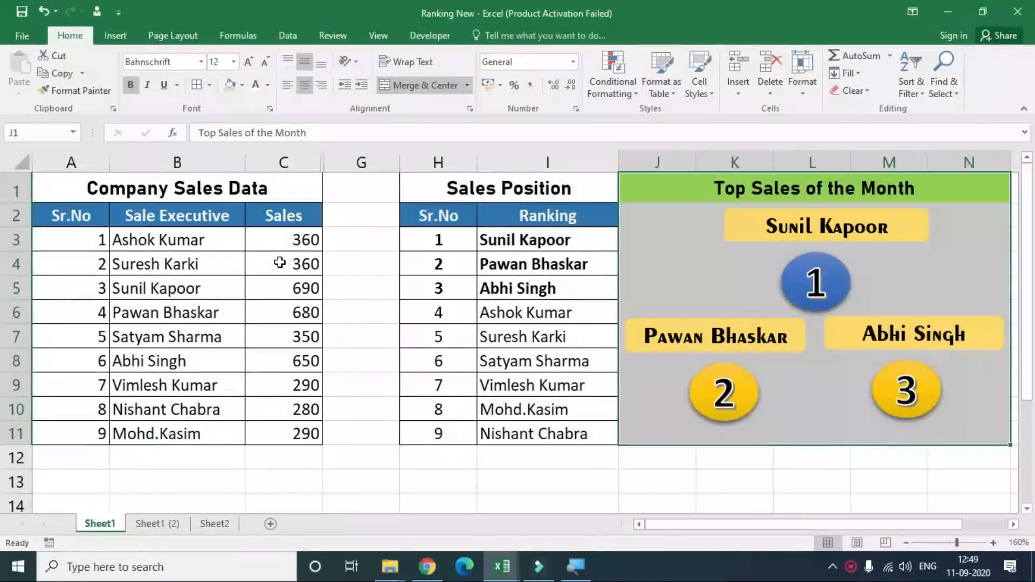
# Step: Set the sales figure of the second executive in cell C4 to 980
pyautogui.click(279, 263)
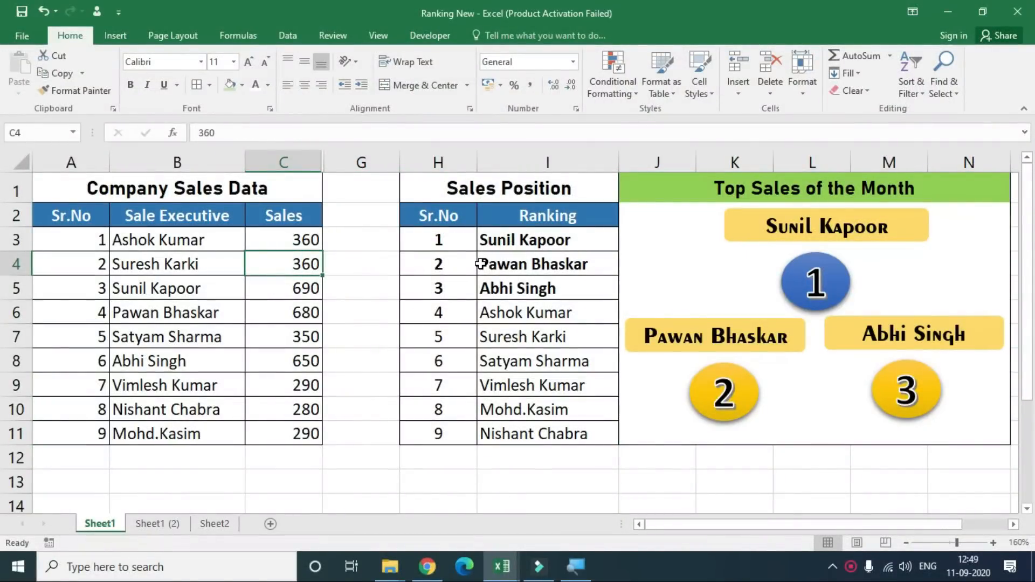
pyautogui.write('980')
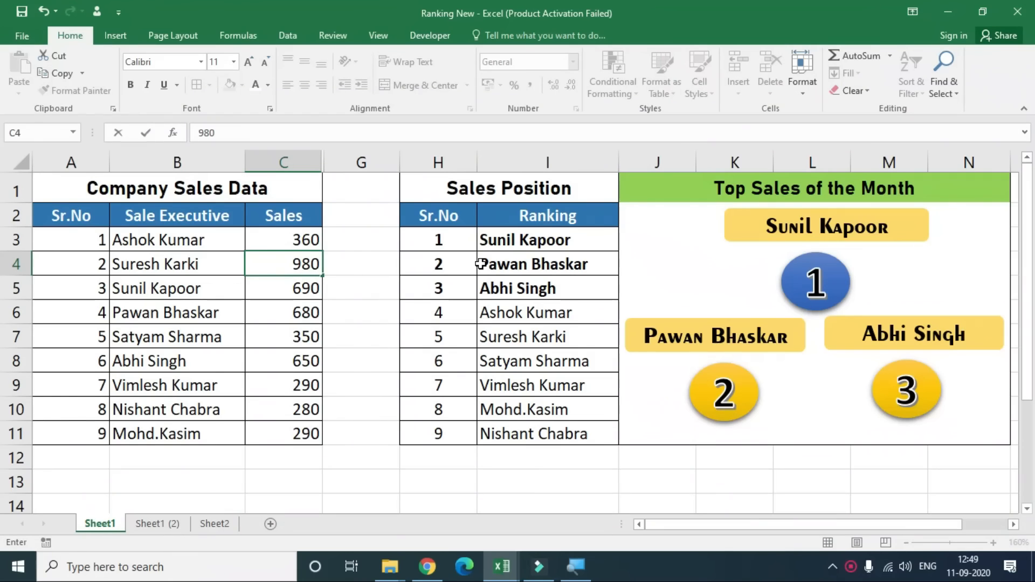
pyautogui.press('Return')
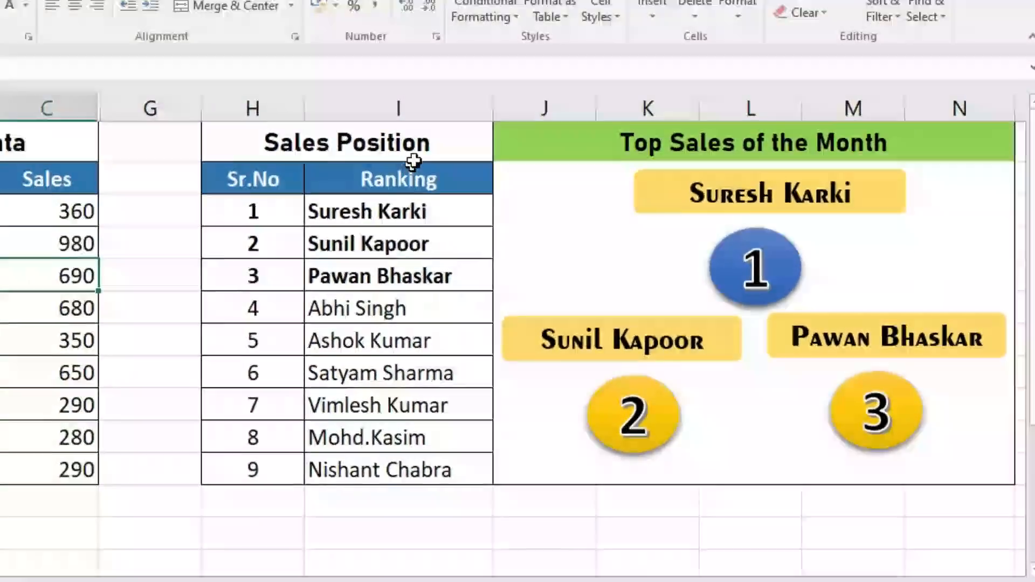
# Step: Examine the Sales Position ranking and the Company Sales Data figures, including the repeated sales numbers
pyautogui.moveTo(169, 69); pyautogui.dragTo(142, 482)
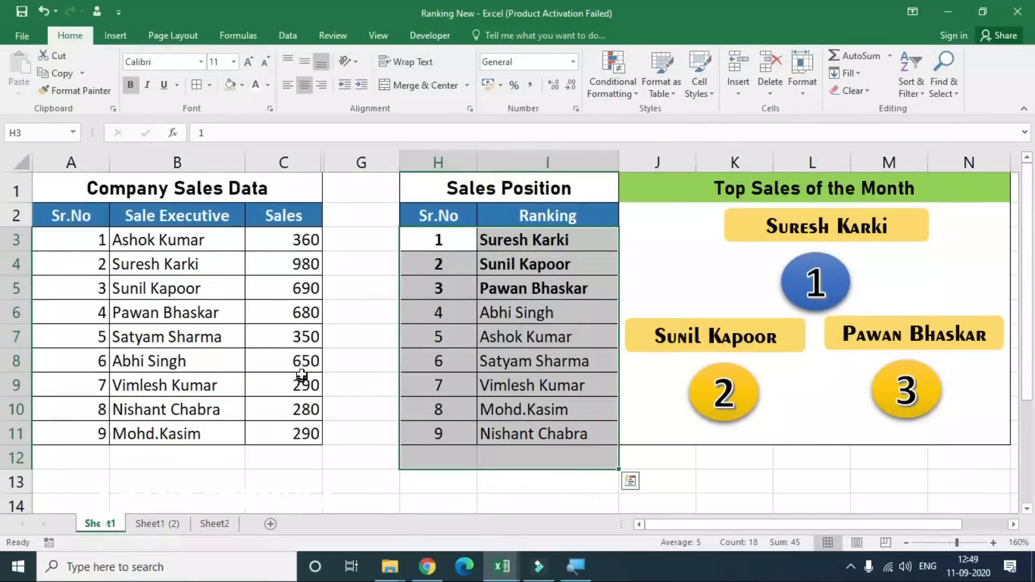
pyautogui.moveTo(308, 258); pyautogui.dragTo(310, 432)
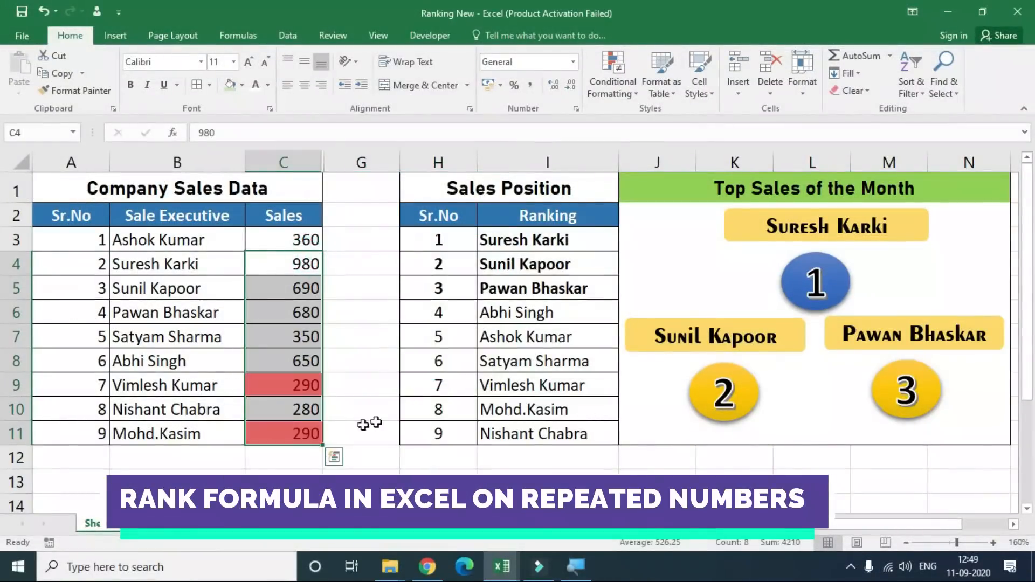
pyautogui.click(449, 374)
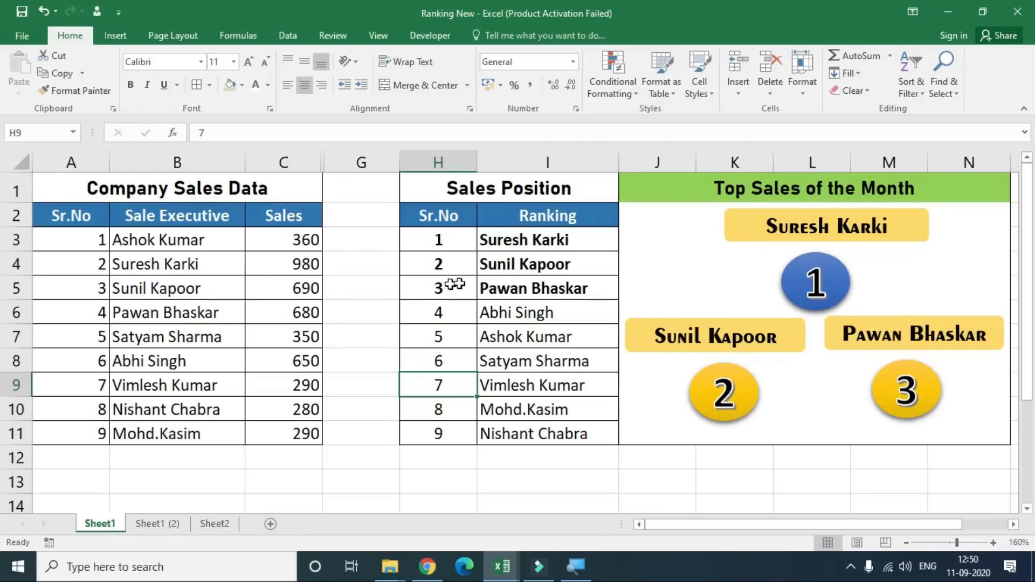
pyautogui.moveTo(780, 185); pyautogui.dragTo(785, 420)
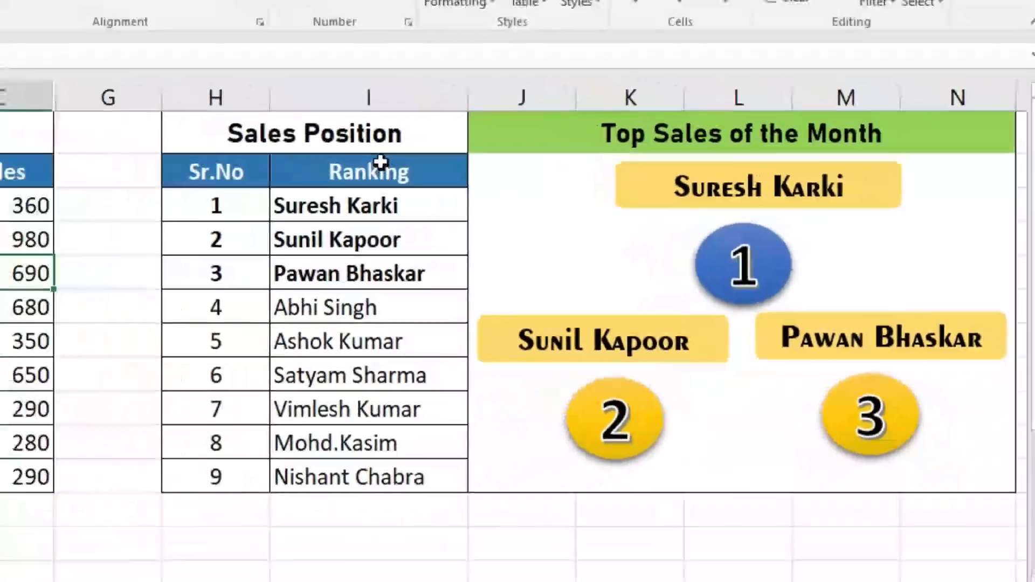
pyautogui.moveTo(548, 178); pyautogui.dragTo(532, 400)
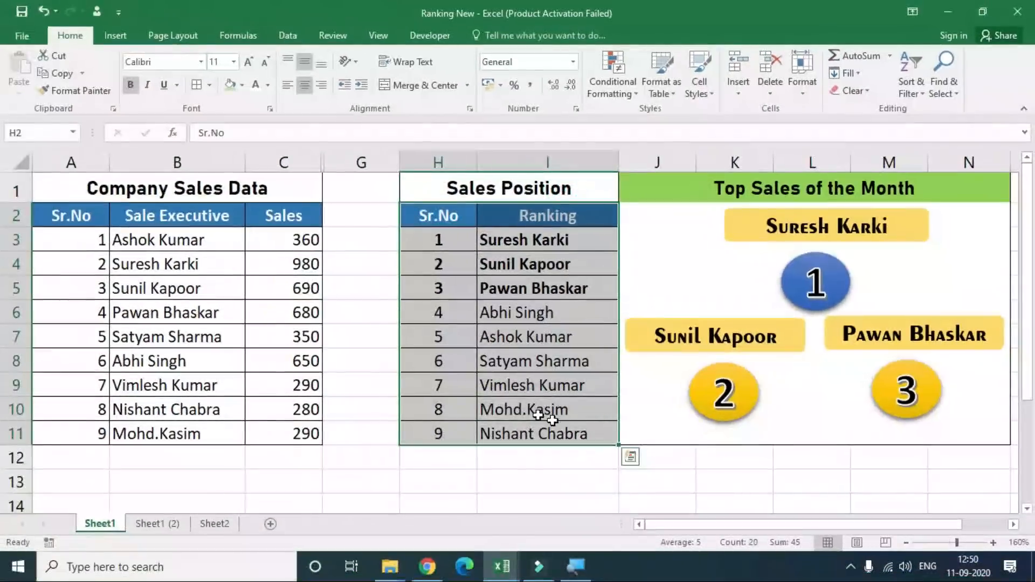
pyautogui.moveTo(305, 240); pyautogui.dragTo(111, 433)
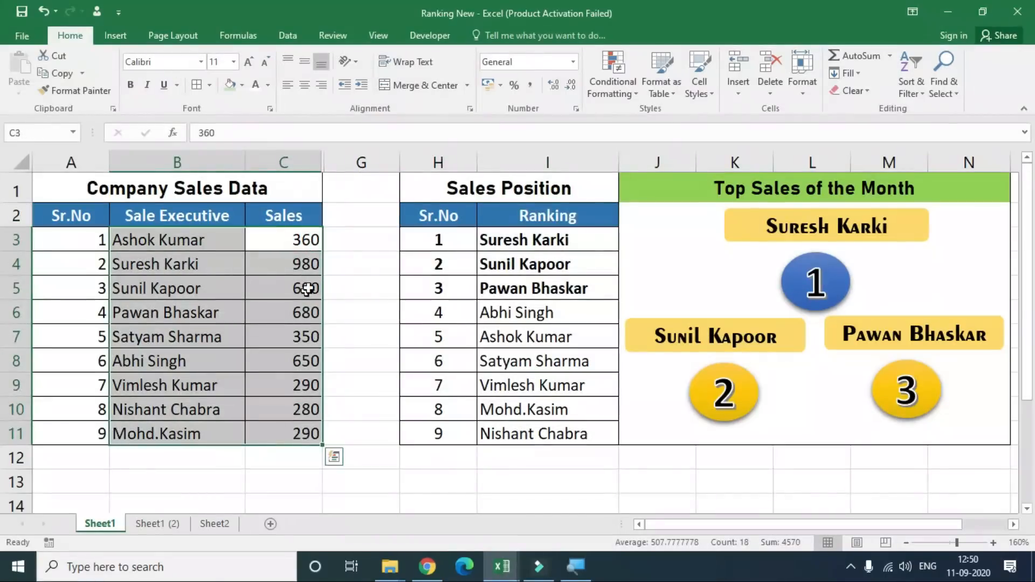
pyautogui.moveTo(304, 239); pyautogui.dragTo(284, 427)
# Step: Set the sales figure of the second executive in cell C4 to 250
pyautogui.click(282, 268)
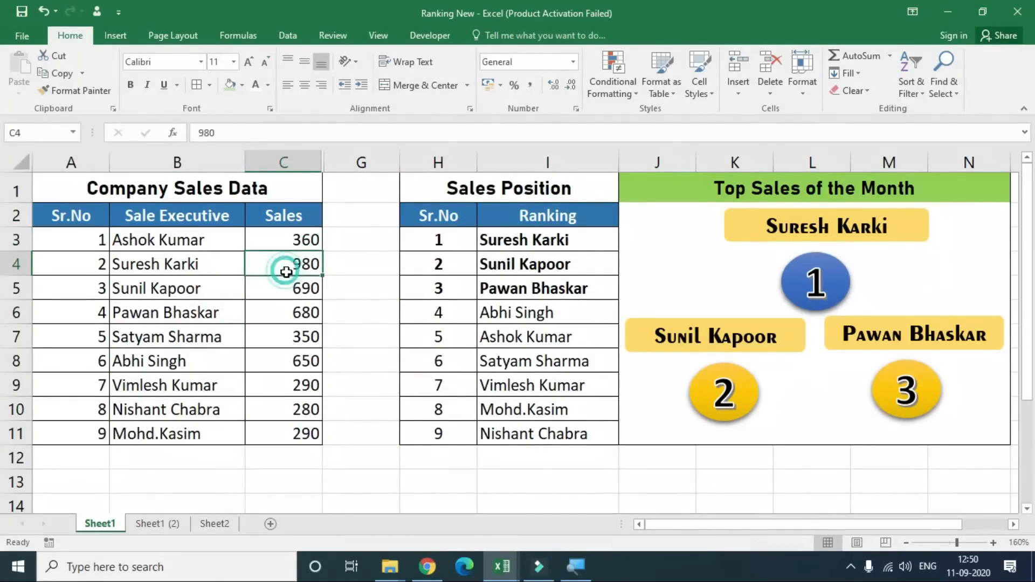
pyautogui.click(289, 294)
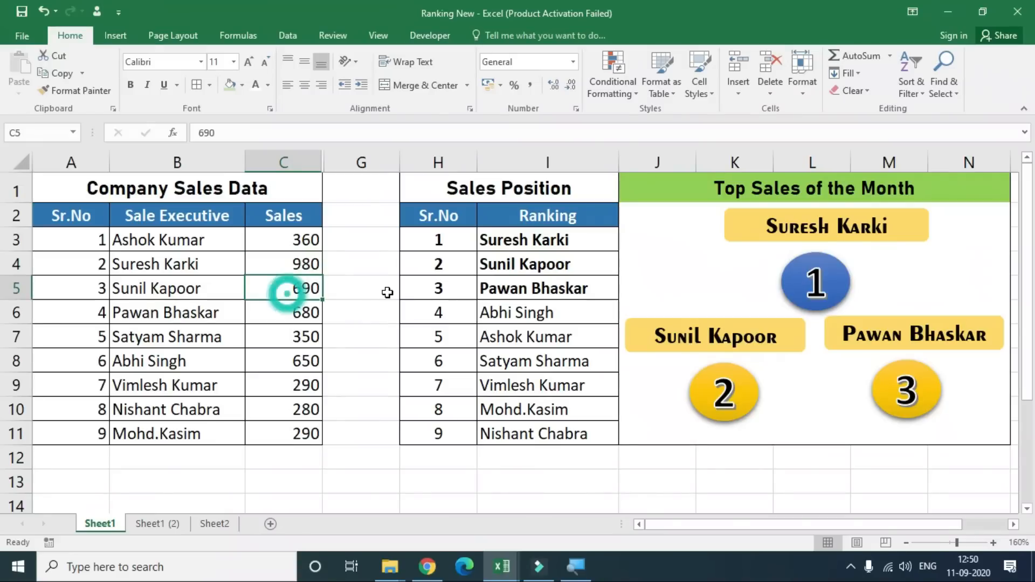
pyautogui.press('Up')
pyautogui.write('250')
pyautogui.press('Return')
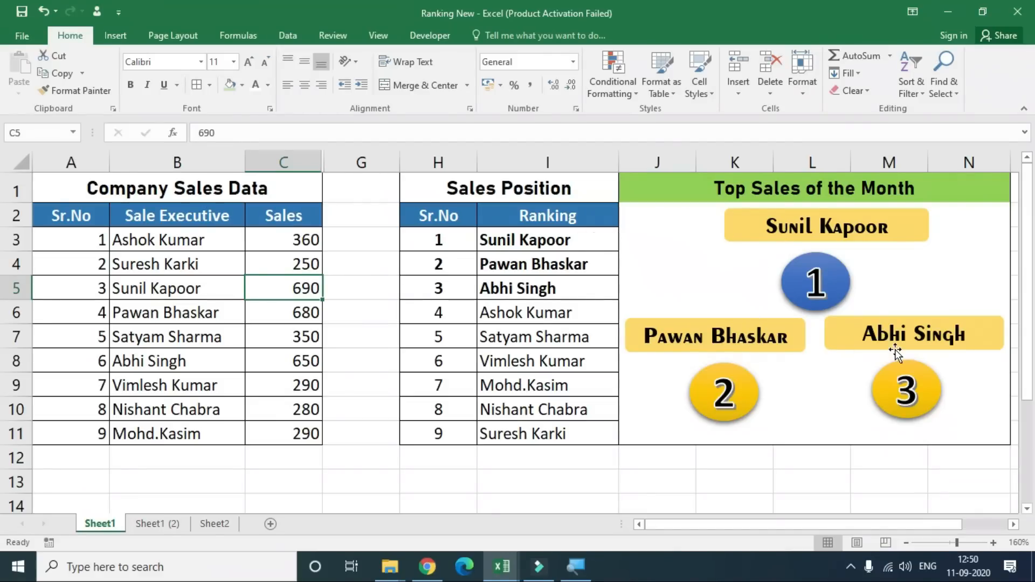
# Step: Set the first executive's sales in cell C3 to 250 and compare the tied sales with ranking positions 8 and 9
pyautogui.moveTo(443, 236); pyautogui.dragTo(539, 458)
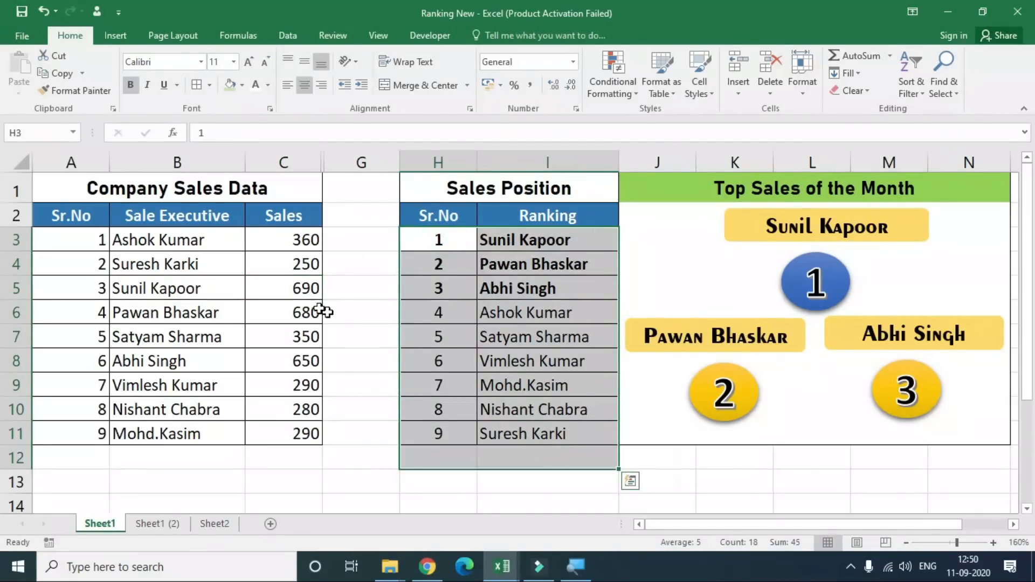
pyautogui.click(296, 247)
pyautogui.write('250')
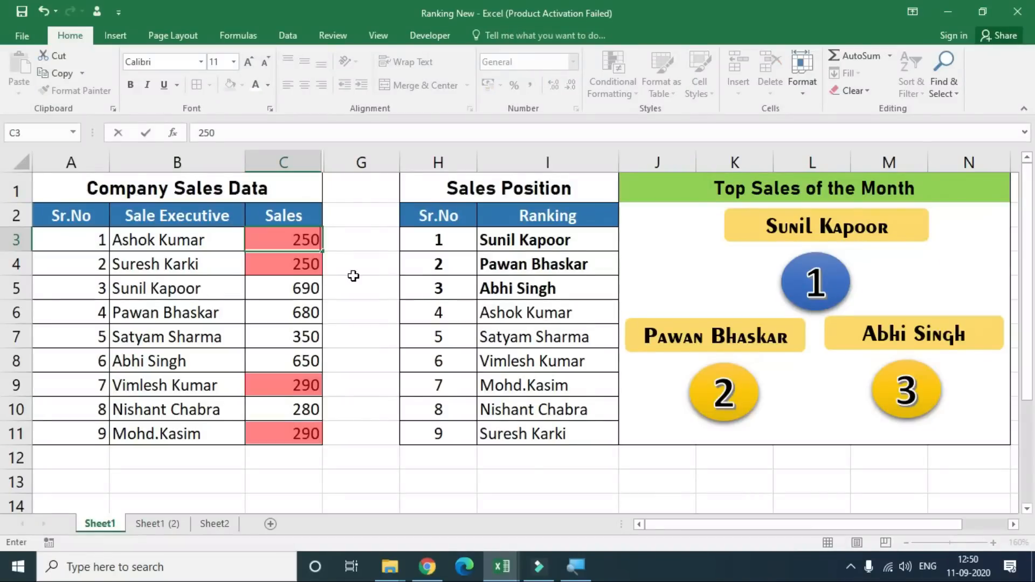
pyautogui.press('Return')
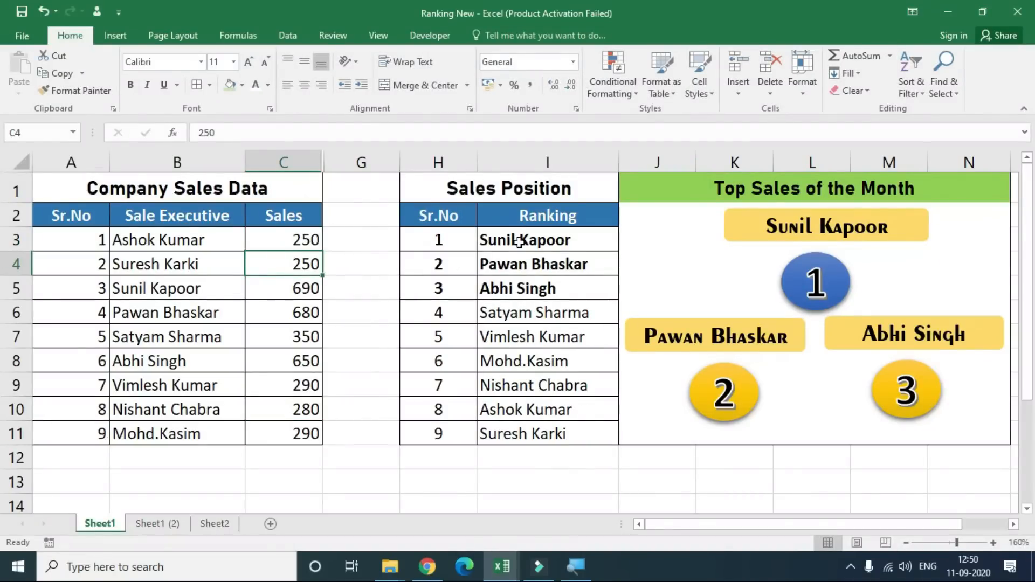
pyautogui.moveTo(312, 242); pyautogui.dragTo(310, 265)
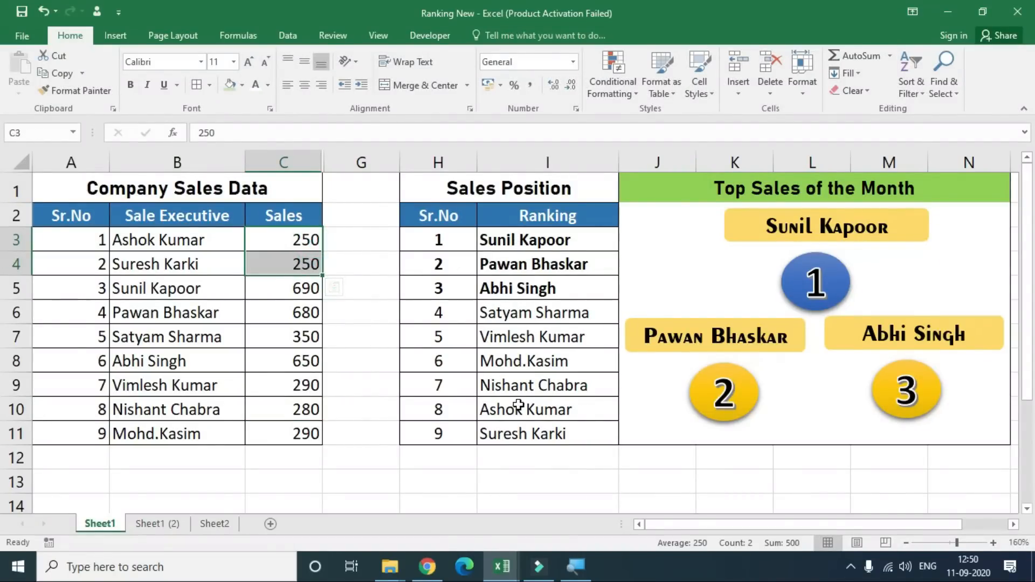
pyautogui.moveTo(533, 411); pyautogui.dragTo(536, 428)
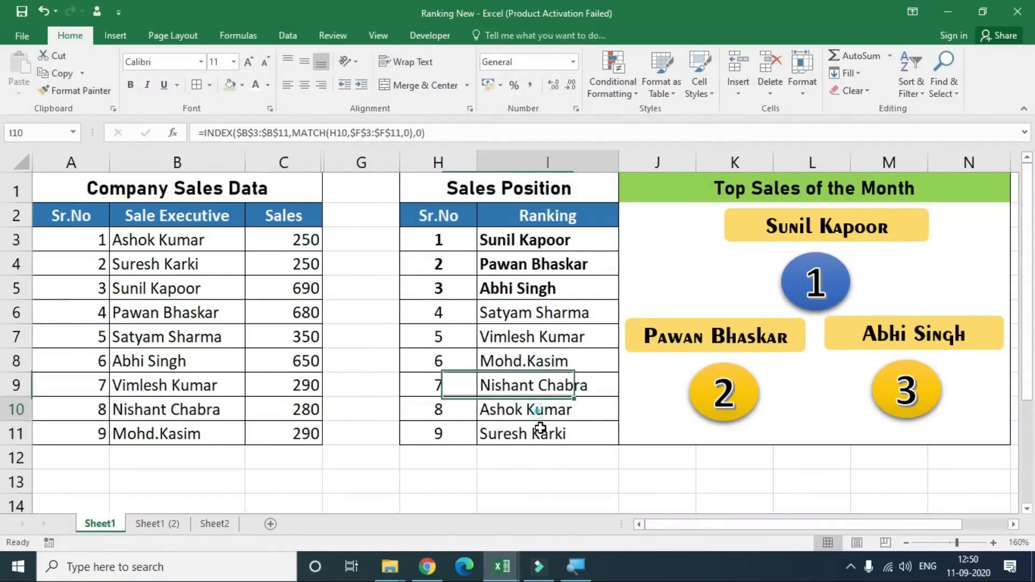
pyautogui.moveTo(468, 416); pyautogui.dragTo(521, 431)
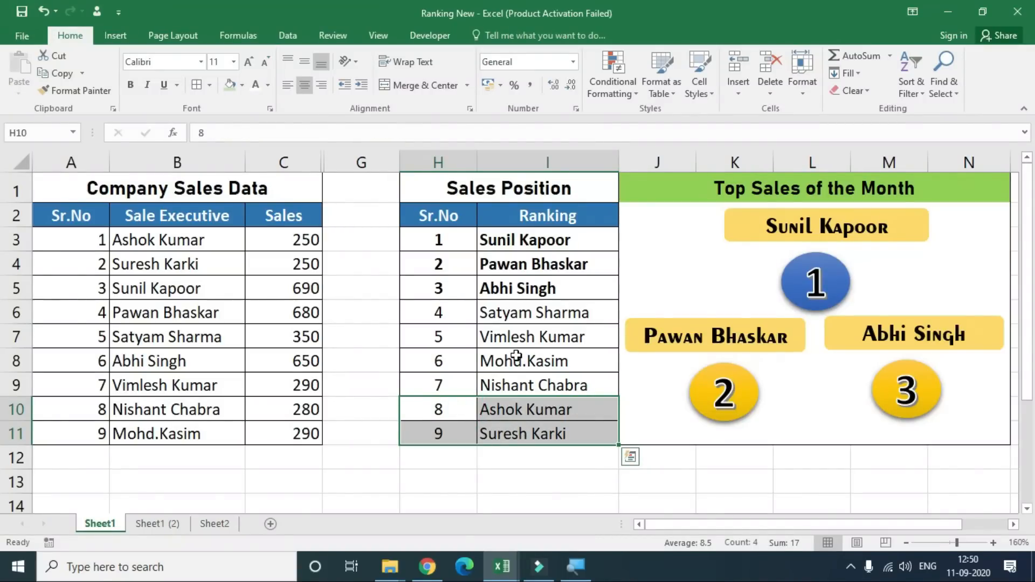
# Step: Unhide columns D to F between Sales and column G, and review the Rank EQ Formula, Duplicates and Rank columns
pyautogui.moveTo(361, 161); pyautogui.dragTo(291, 161)
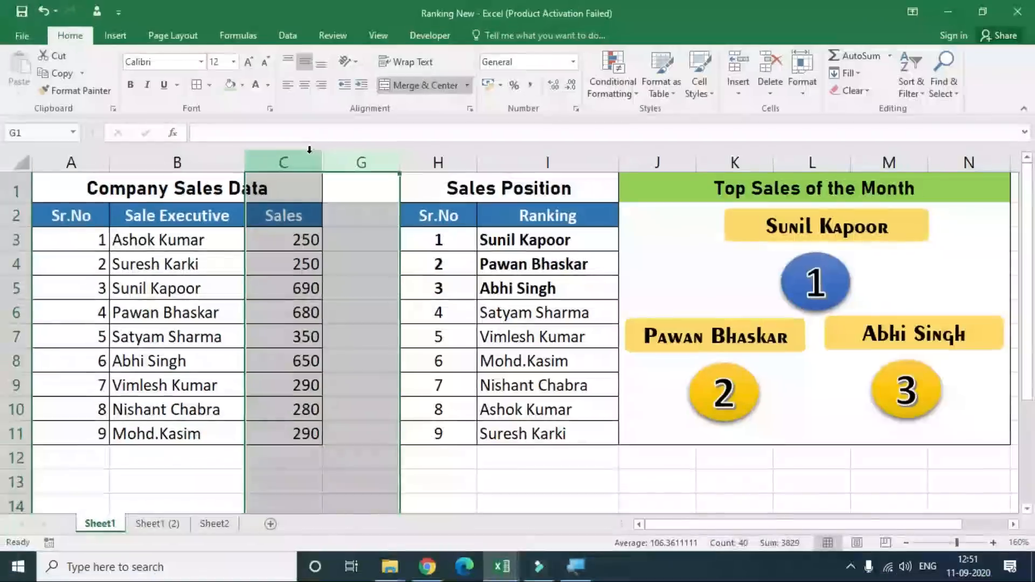
pyautogui.rightClick(350, 157)
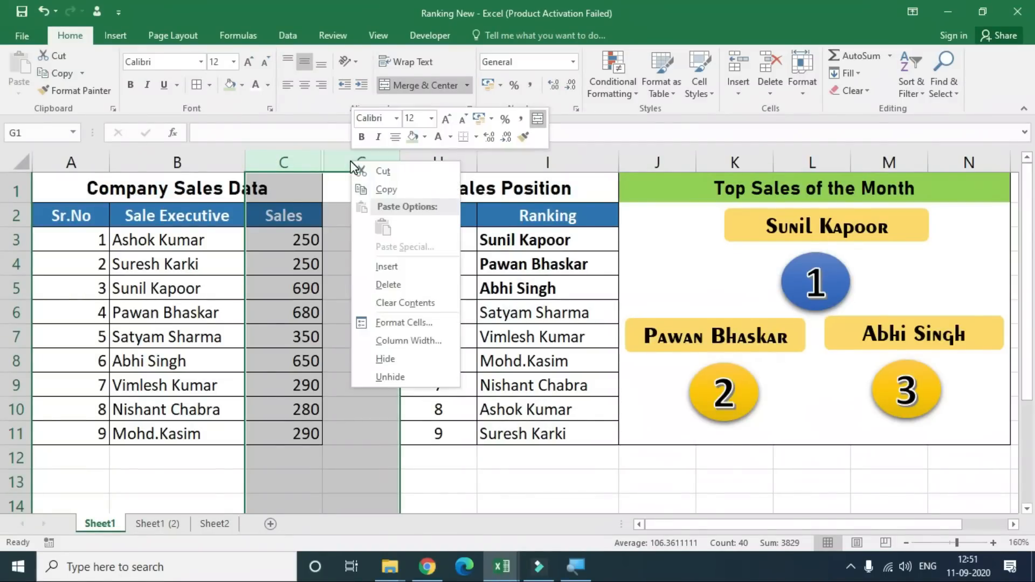
pyautogui.click(400, 374)
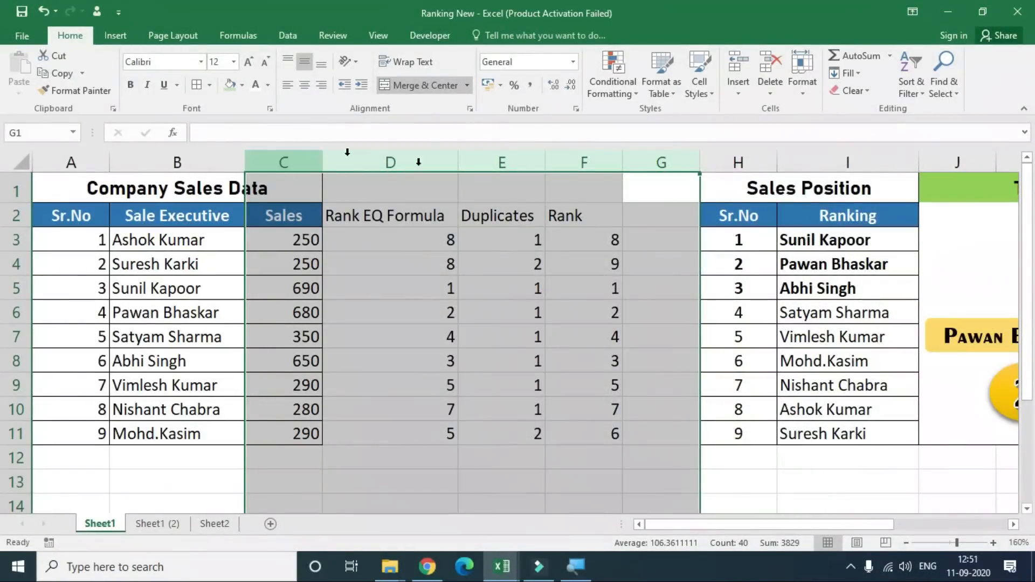
pyautogui.moveTo(410, 216); pyautogui.dragTo(604, 426)
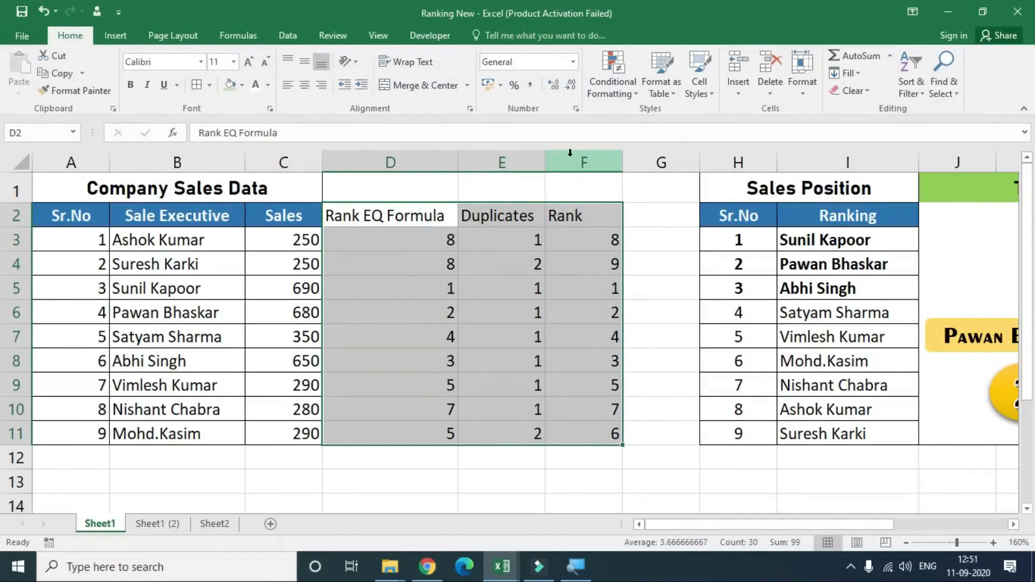
pyautogui.click(587, 216)
pyautogui.click(351, 219)
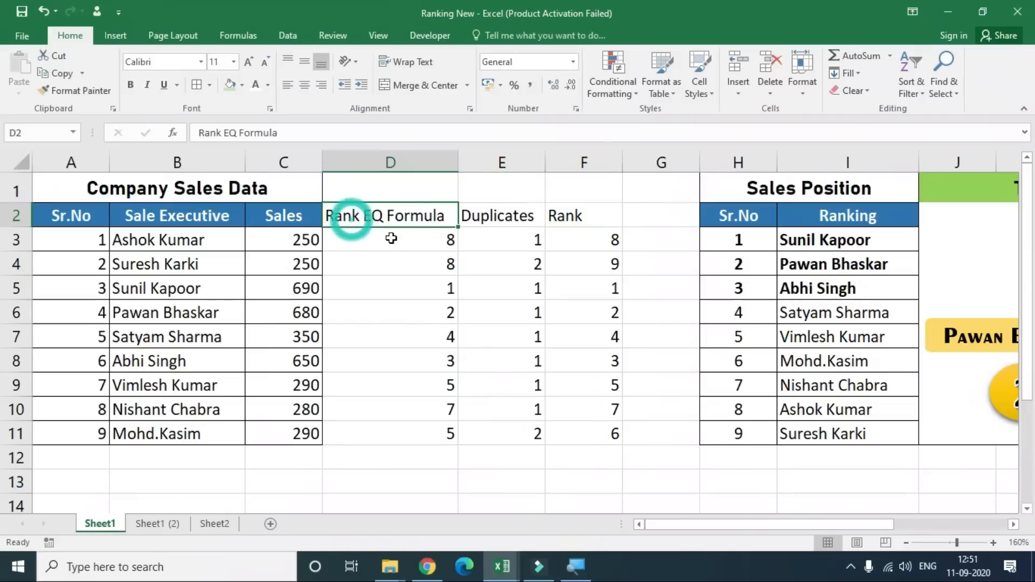
pyautogui.moveTo(590, 222); pyautogui.dragTo(446, 434)
pyautogui.moveTo(426, 254); pyautogui.dragTo(534, 412)
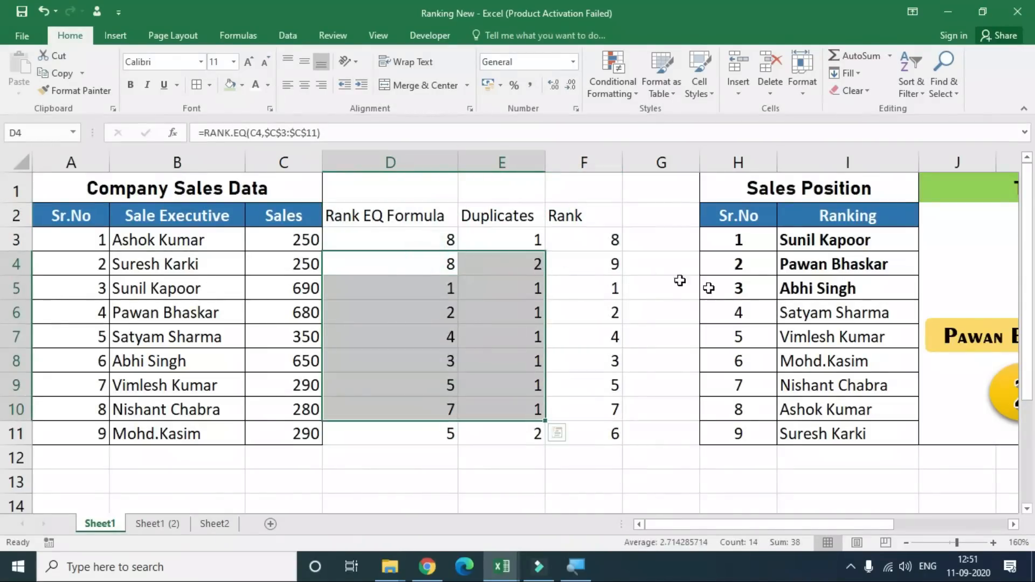
# Step: Clear the Ranking formulas in I3:I11 and the helper column formulas below the headers in D, E and F
pyautogui.moveTo(852, 240); pyautogui.dragTo(850, 429)
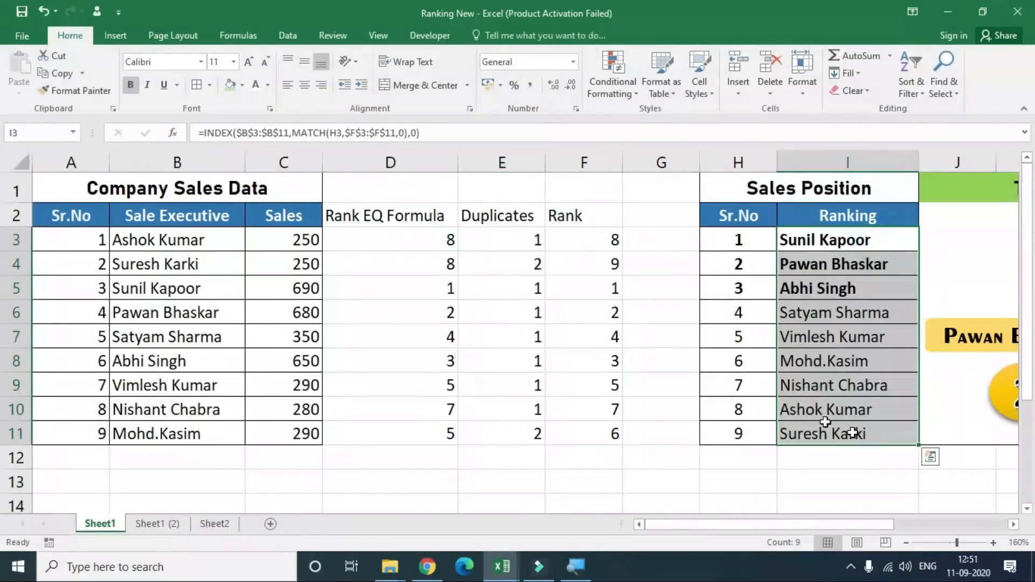
pyautogui.press('Delete')
pyautogui.moveTo(442, 232); pyautogui.dragTo(603, 439)
pyautogui.press('Delete')
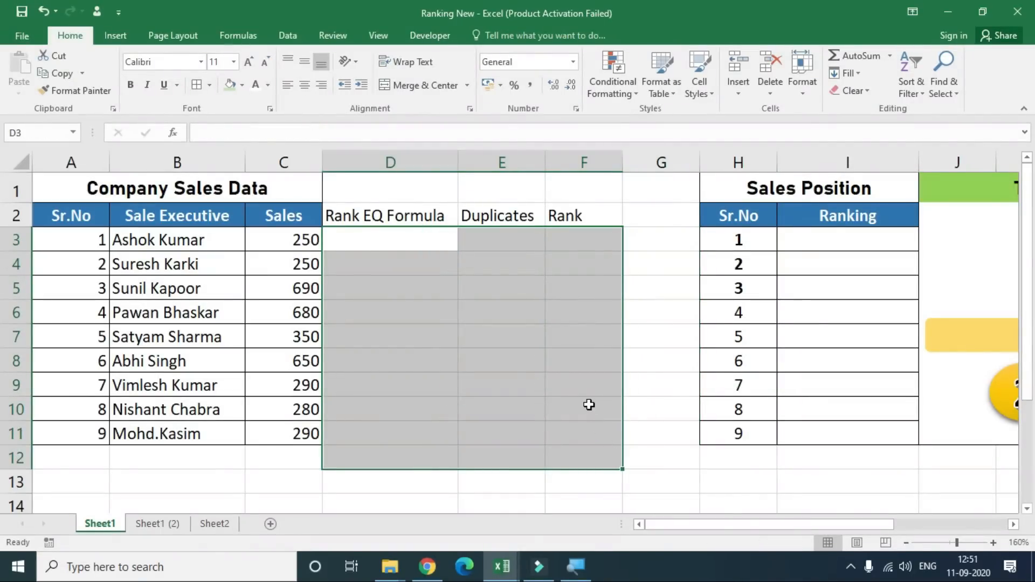
# Step: Start a RANK.EQ formula in D3 with sales cell C3 as its number argument
pyautogui.click(431, 239)
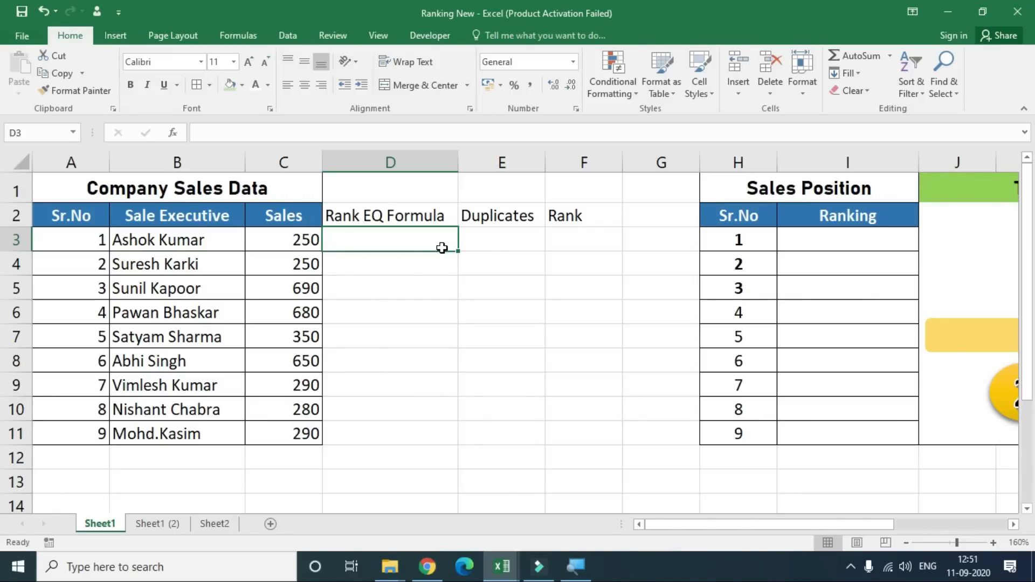
pyautogui.write('=RAN')
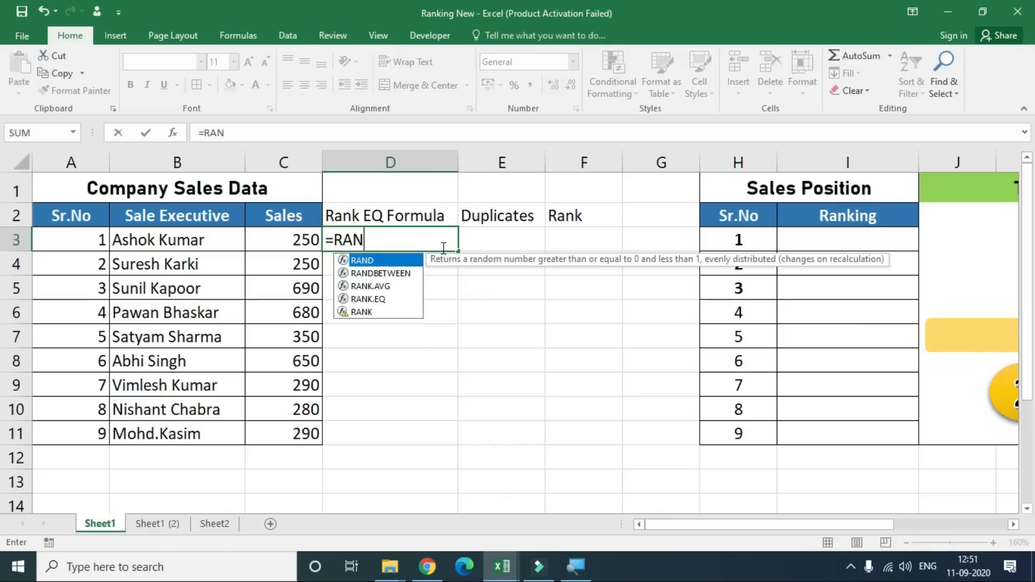
pyautogui.press('Escape')
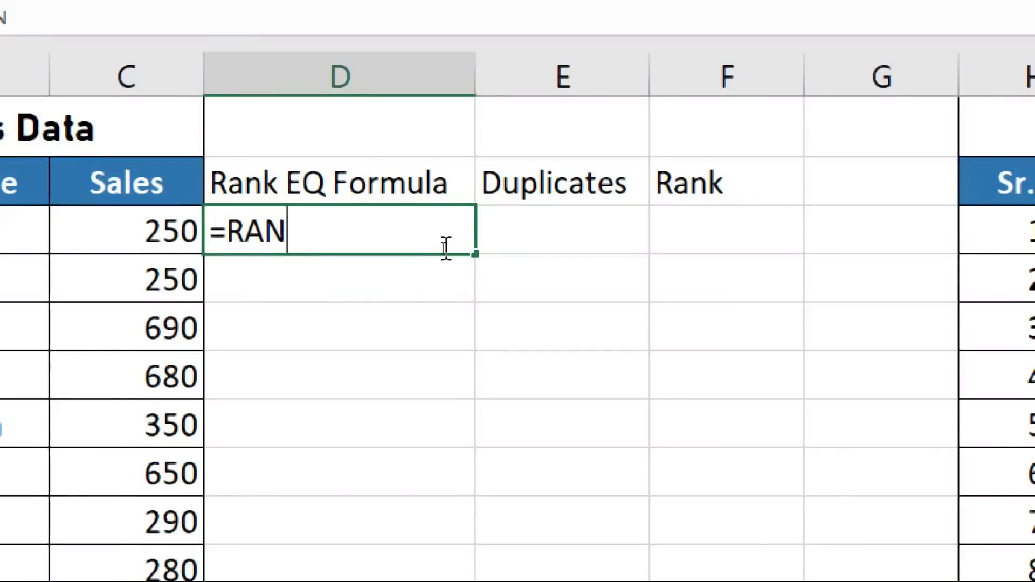
pyautogui.write('K')
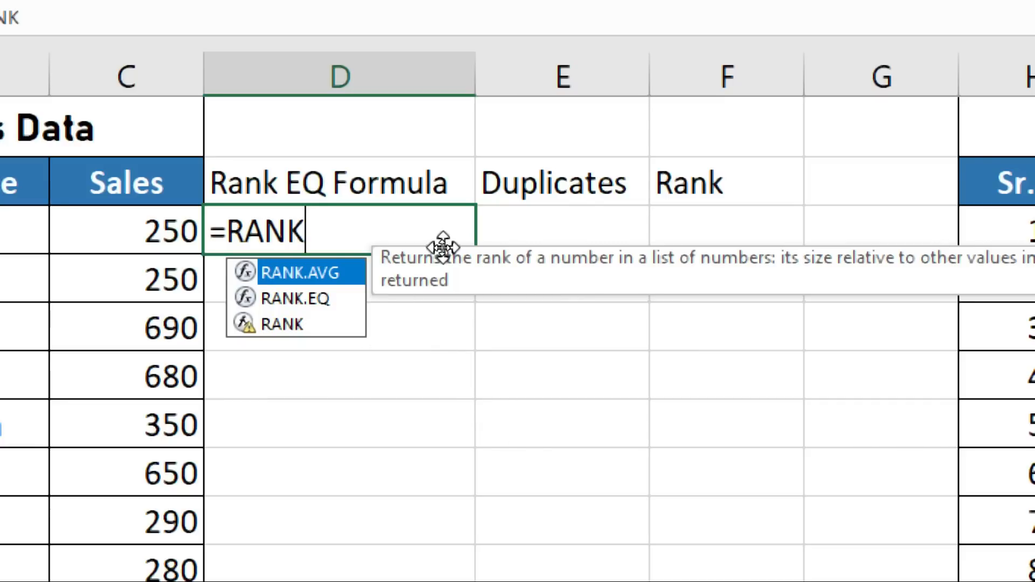
pyautogui.press('Down')
pyautogui.press('Down')
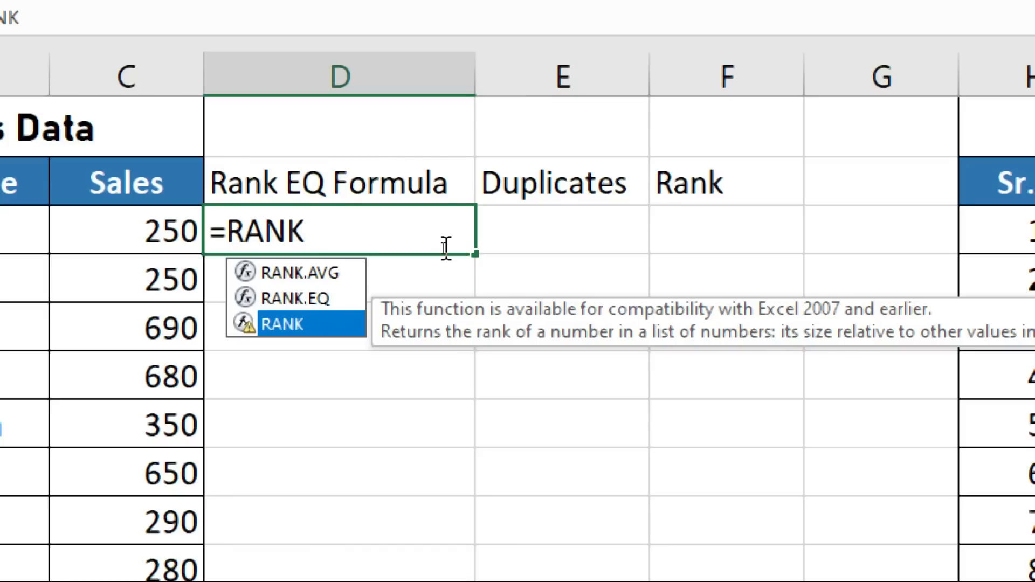
pyautogui.press('Up')
pyautogui.press('Up')
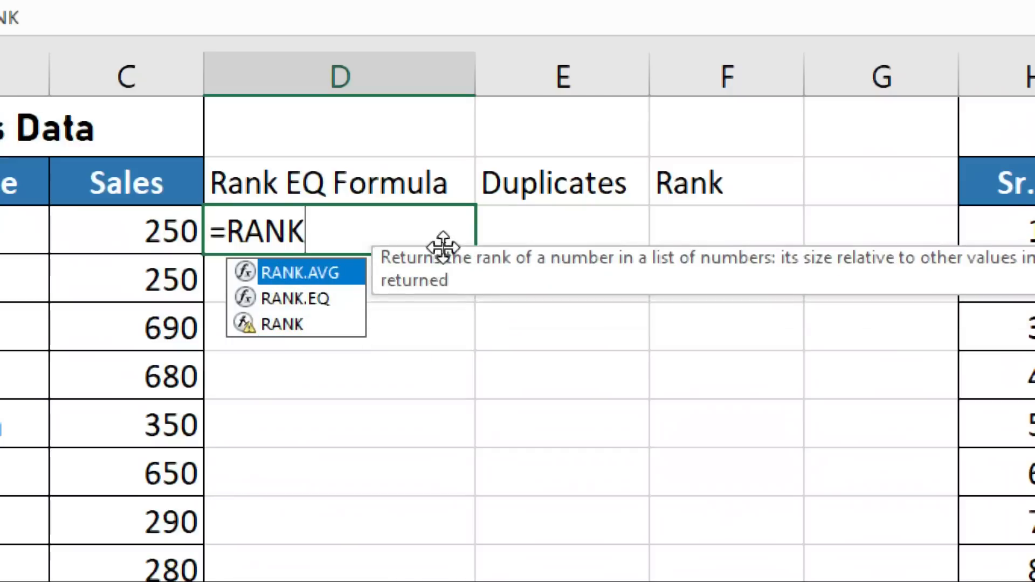
pyautogui.press('Down')
pyautogui.press('Escape')
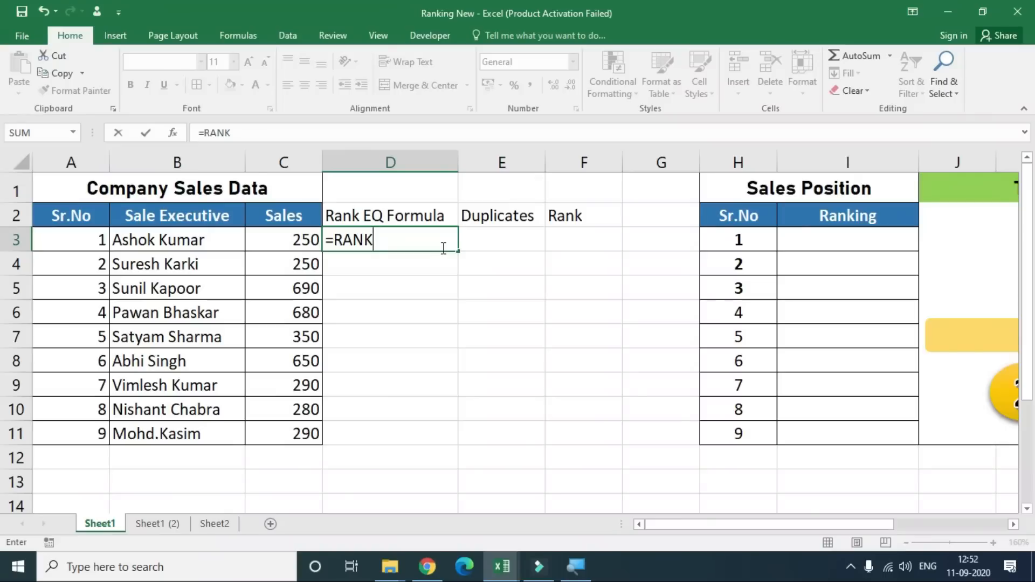
pyautogui.write('.EQ(')
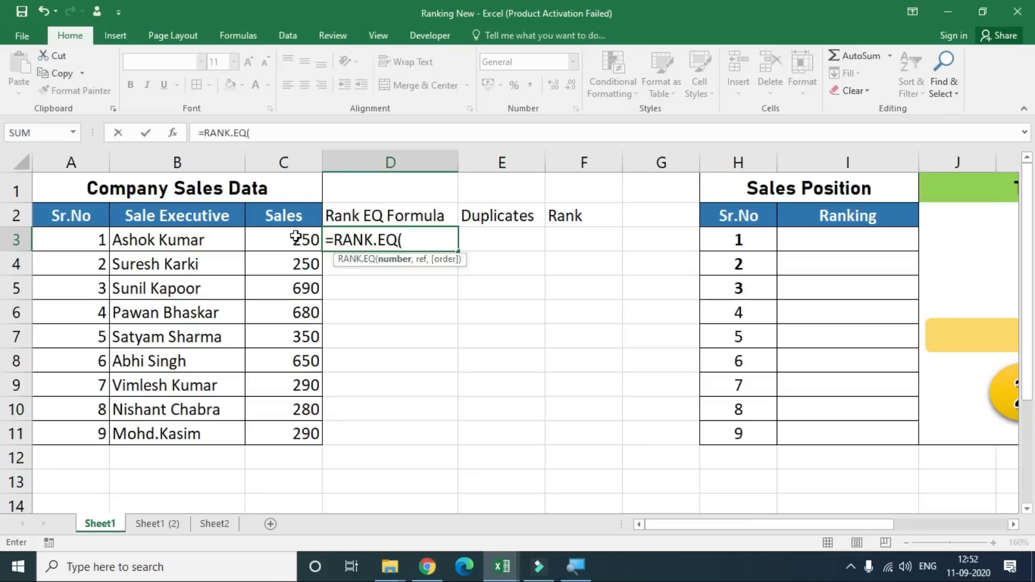
pyautogui.click(290, 236)
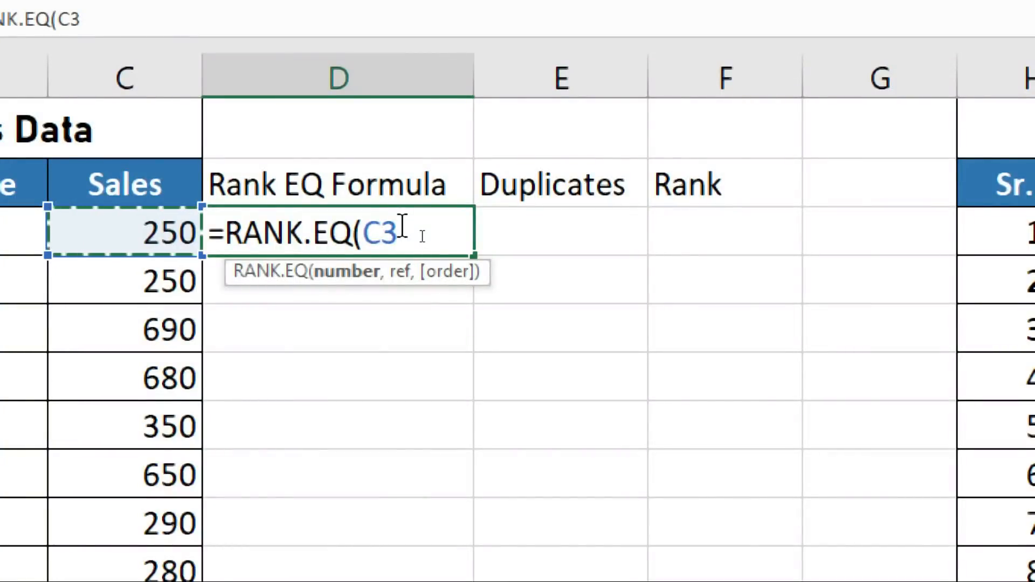
pyautogui.write(',')
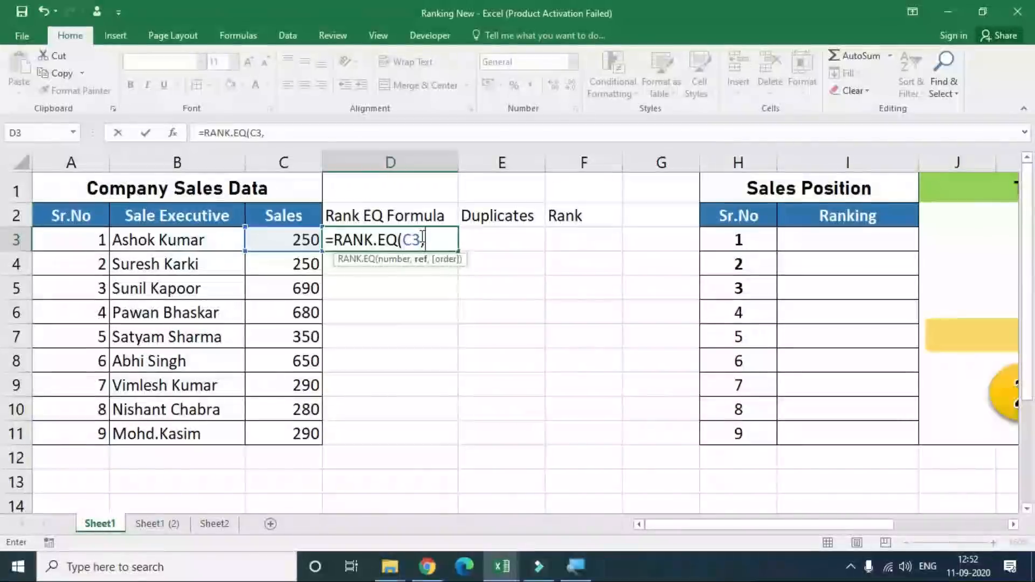
pyautogui.moveTo(300, 239)
pyautogui.mouseDown()
pyautogui.moveTo(303, 443)
pyautogui.moveTo(298, 240)
pyautogui.mouseUp()
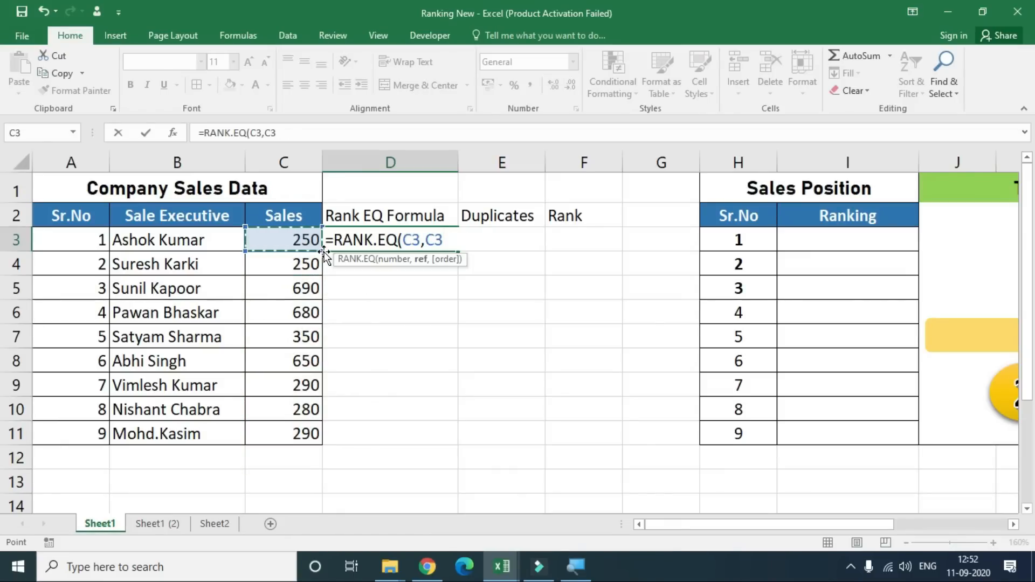
pyautogui.hotkey('ctrl', 'shift', 'Down')
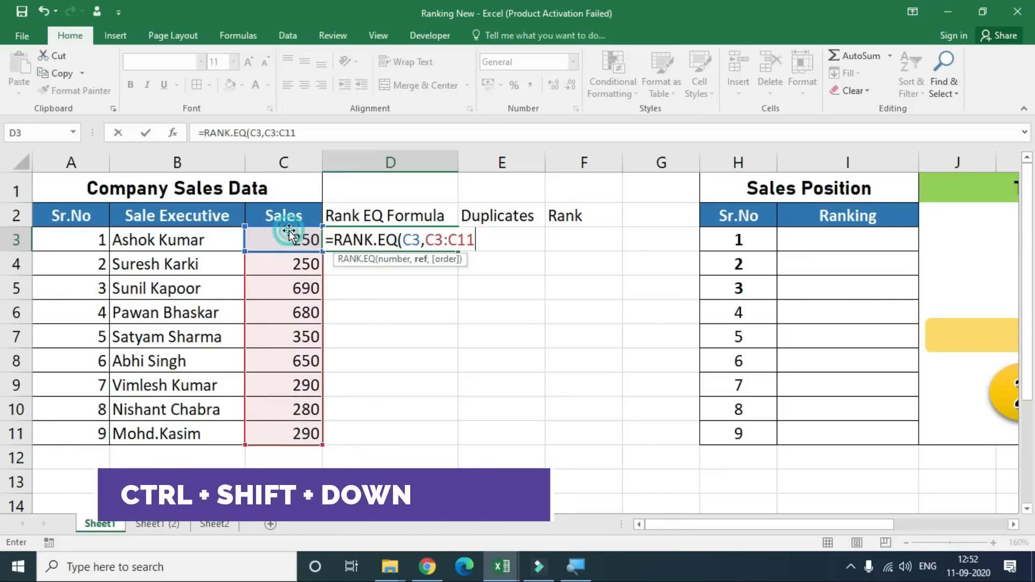
pyautogui.press('Return')
pyautogui.click(292, 242)
pyautogui.doubleClick(382, 239)
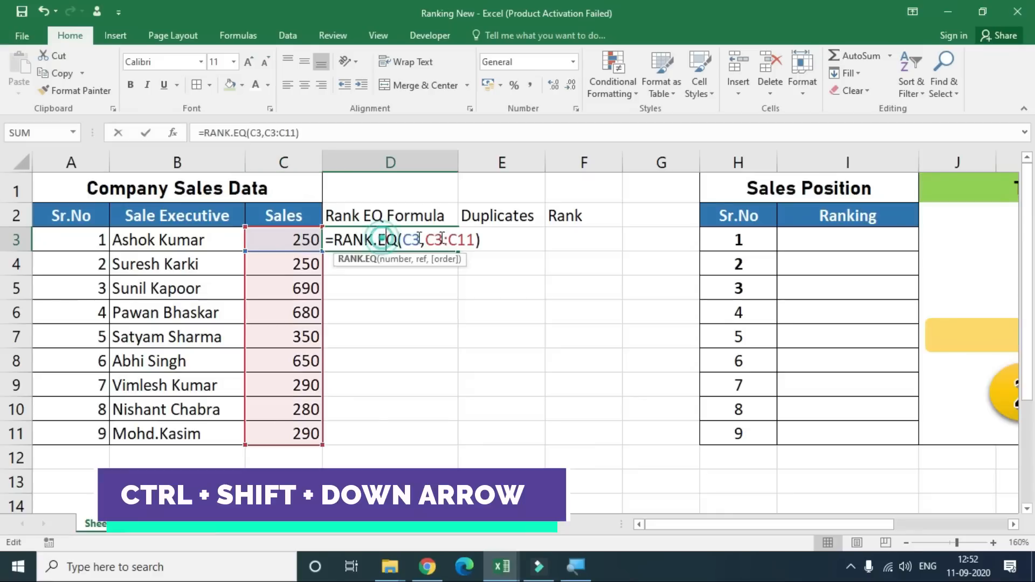
pyautogui.moveTo(426, 240); pyautogui.dragTo(473, 240)
pyautogui.press('BackSpace')
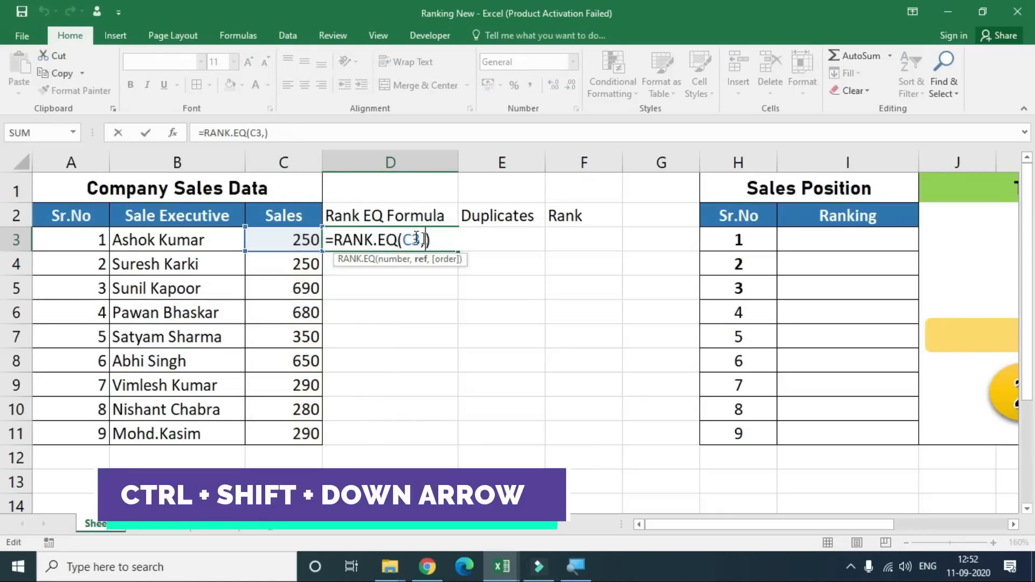
# Step: Add the sales range C3:C11 as the reference of the D3 formula and make it absolute as $C$3:$C$11
pyautogui.click(272, 242)
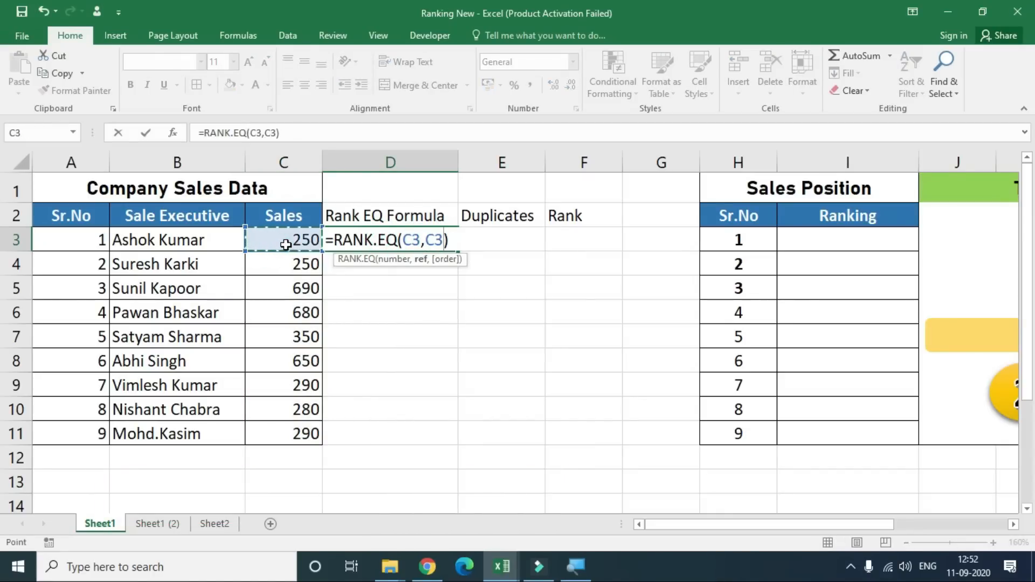
pyautogui.hotkey('shift', 'Down')
pyautogui.hotkey('shift', 'Down')
pyautogui.hotkey('shift', 'Down')
pyautogui.hotkey('shift', 'Down')
pyautogui.hotkey('shift', 'Down')
pyautogui.hotkey('shift', 'Down')
pyautogui.hotkey('shift', 'Down')
pyautogui.hotkey('shift', 'Down')
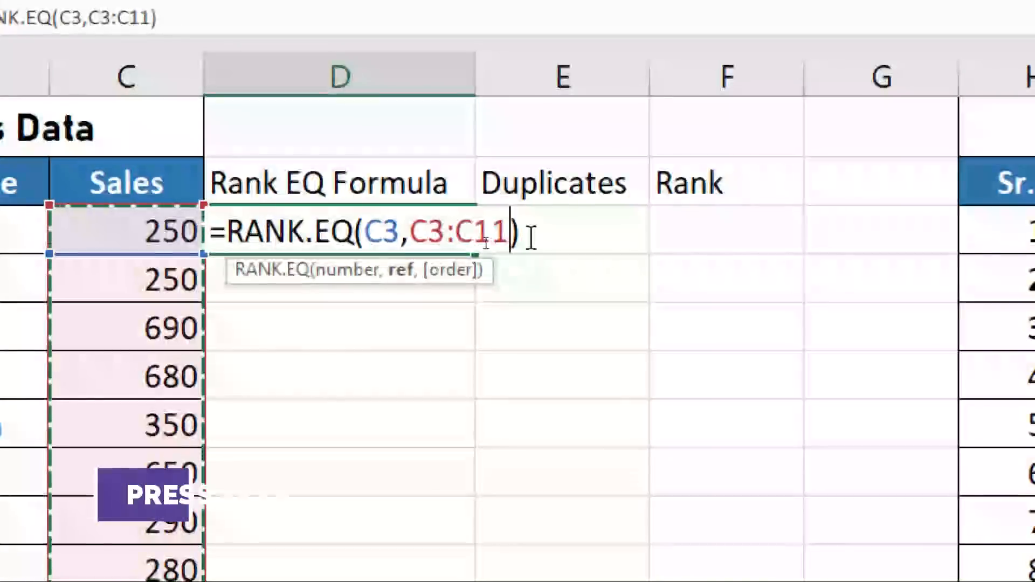
pyautogui.press('F4')
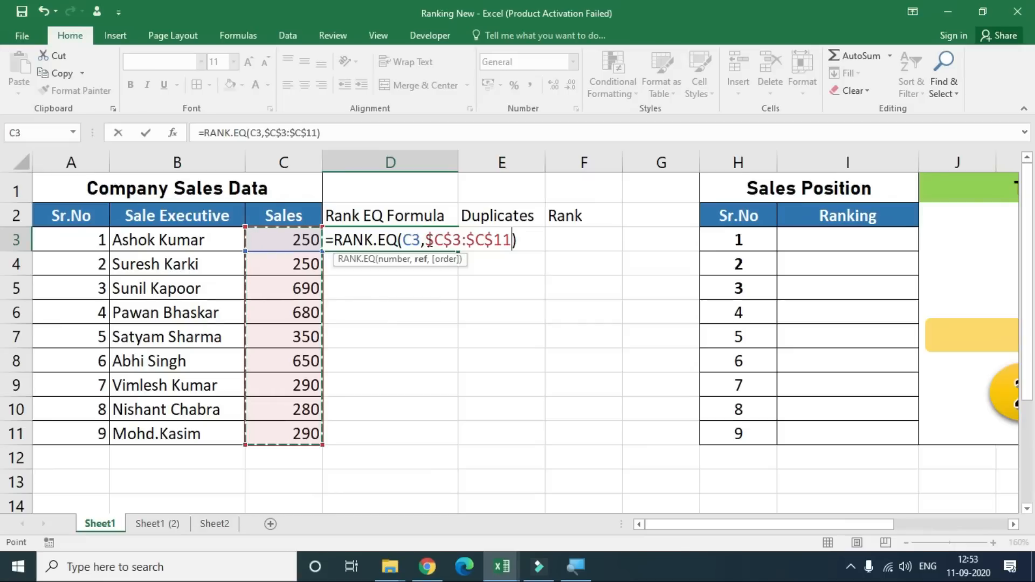
# Step: Try 1 and 0 as the order argument of the D3 formula, and remove the argument again
pyautogui.write(',')
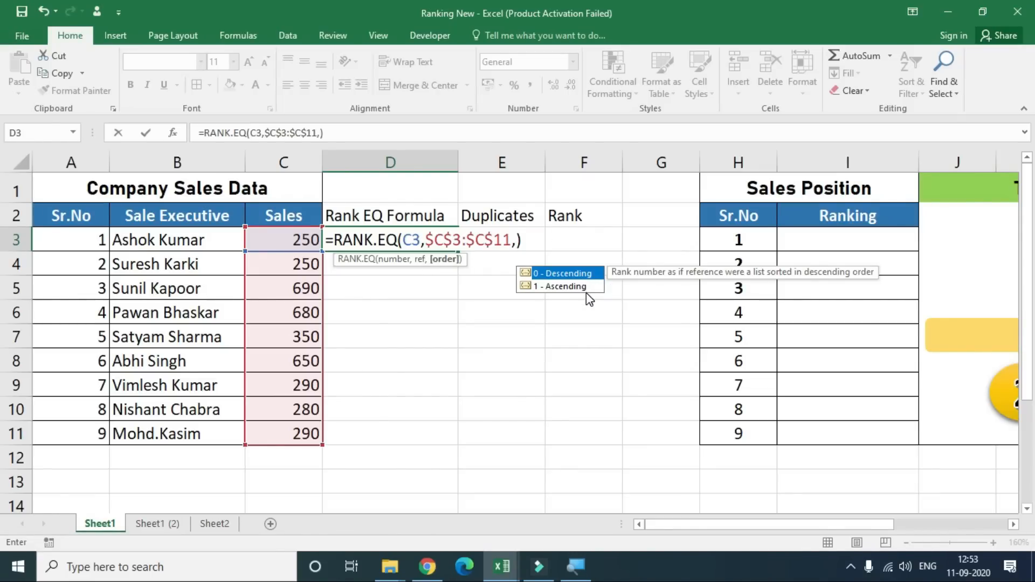
pyautogui.write('1')
pyautogui.press('BackSpace')
pyautogui.write('0')
pyautogui.press('BackSpace')
pyautogui.press('BackSpace')
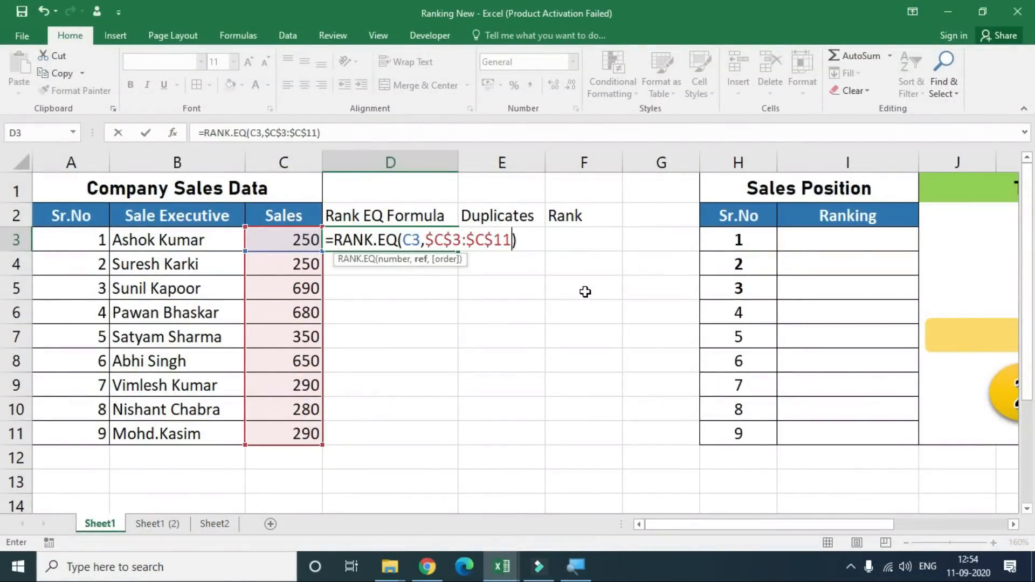
# Step: Enter the RANK.EQ formula in D3 and fill it down through D11
pyautogui.press('Return')
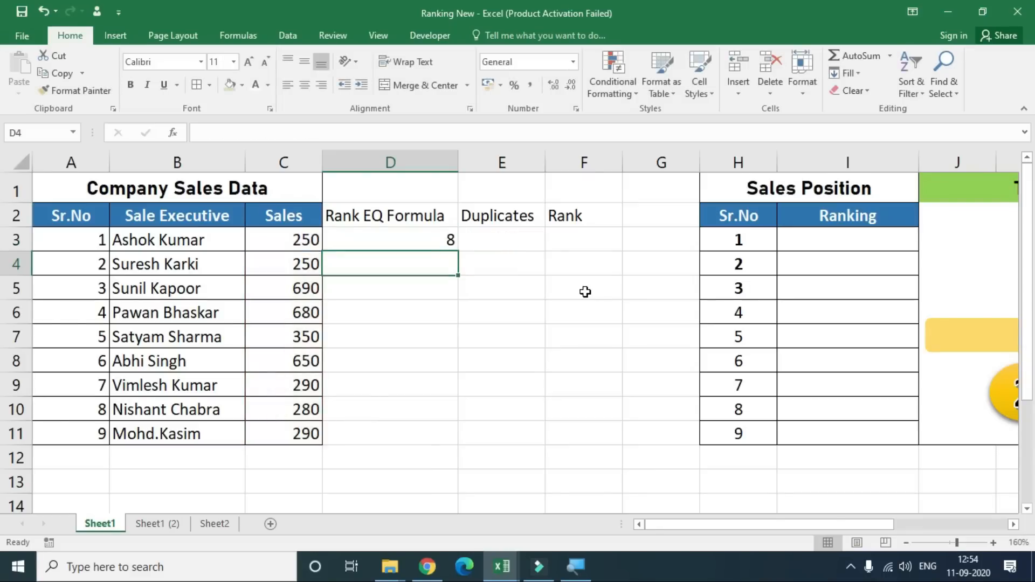
pyautogui.click(412, 236)
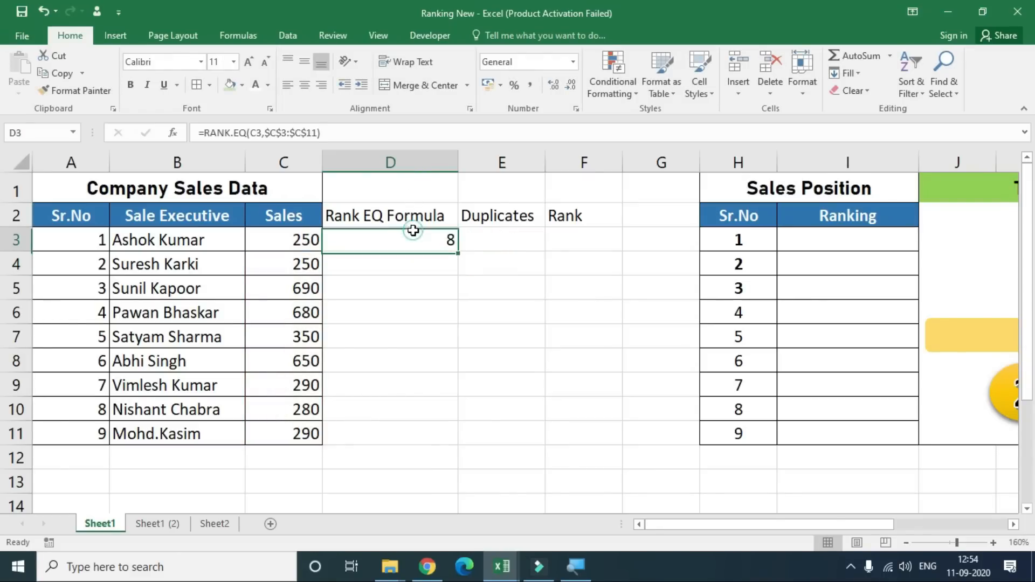
pyautogui.moveTo(458, 255); pyautogui.dragTo(444, 429)
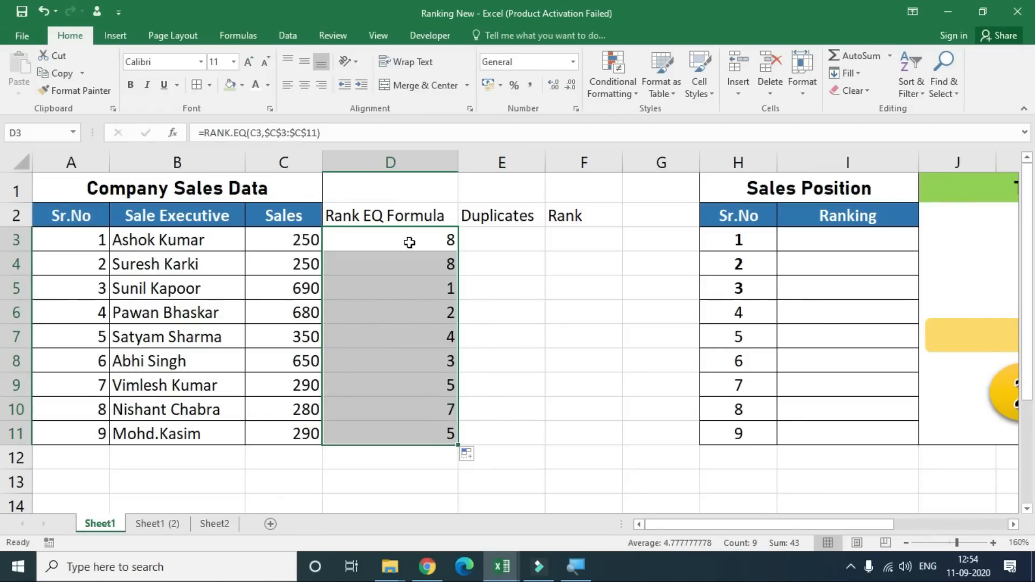
# Step: Review the ranks in D3:D11, comparing D3 with D4, and the Duplicates column next to them
pyautogui.moveTo(410, 243); pyautogui.dragTo(427, 436)
pyautogui.moveTo(417, 240); pyautogui.dragTo(415, 263)
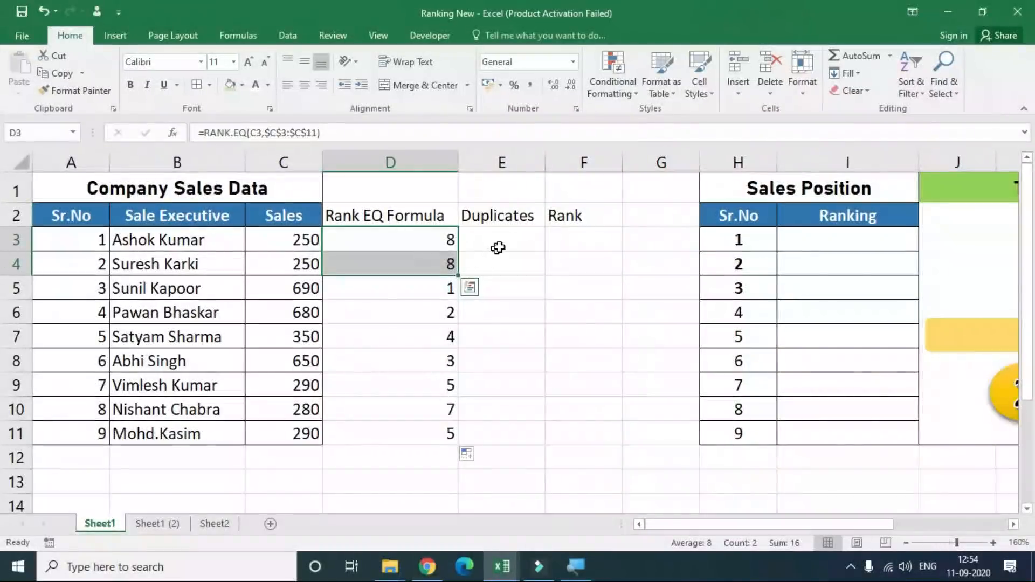
pyautogui.click(498, 247)
pyautogui.moveTo(498, 215); pyautogui.dragTo(492, 430)
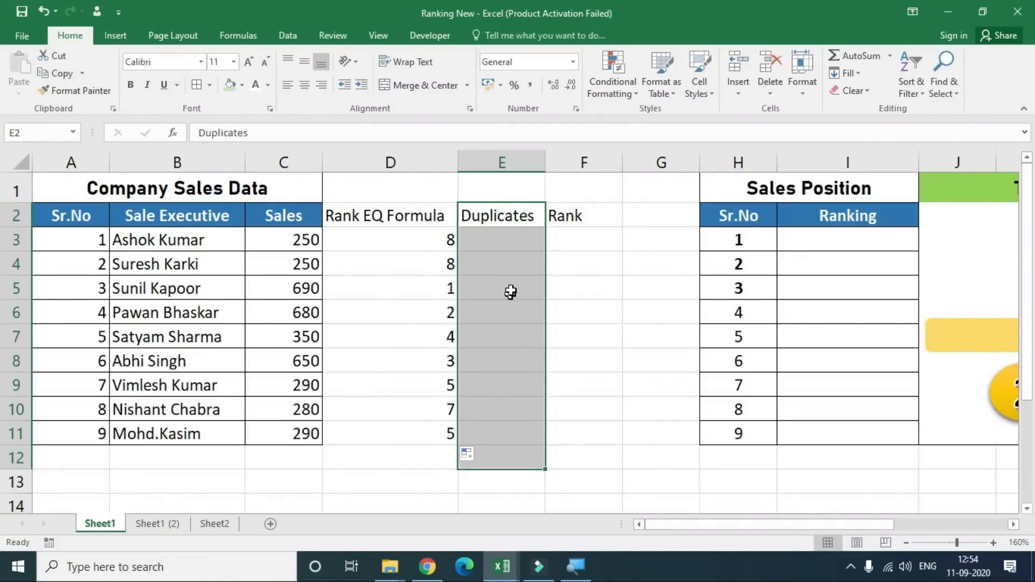
pyautogui.click(512, 234)
pyautogui.moveTo(437, 237); pyautogui.dragTo(416, 428)
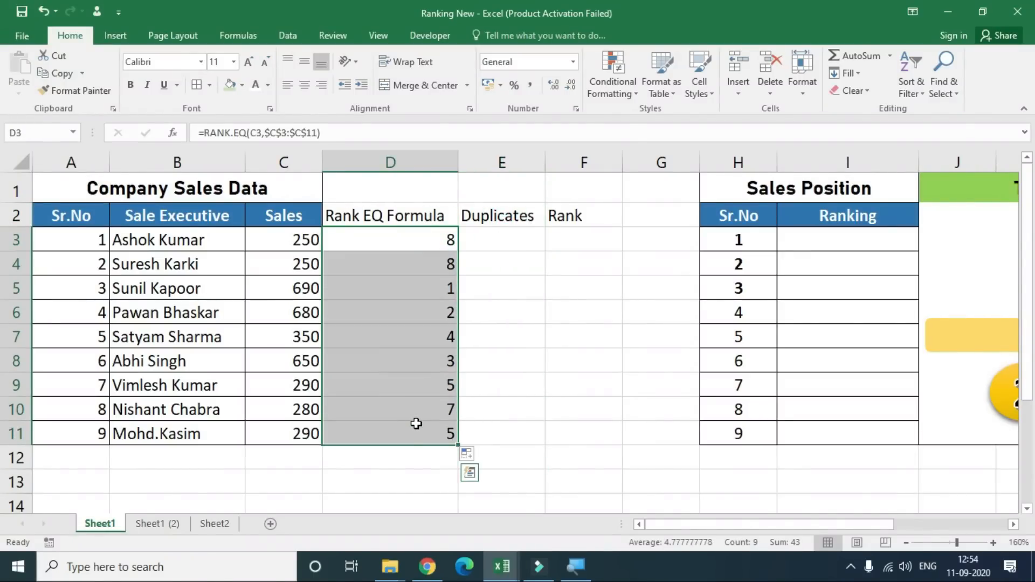
pyautogui.click(532, 242)
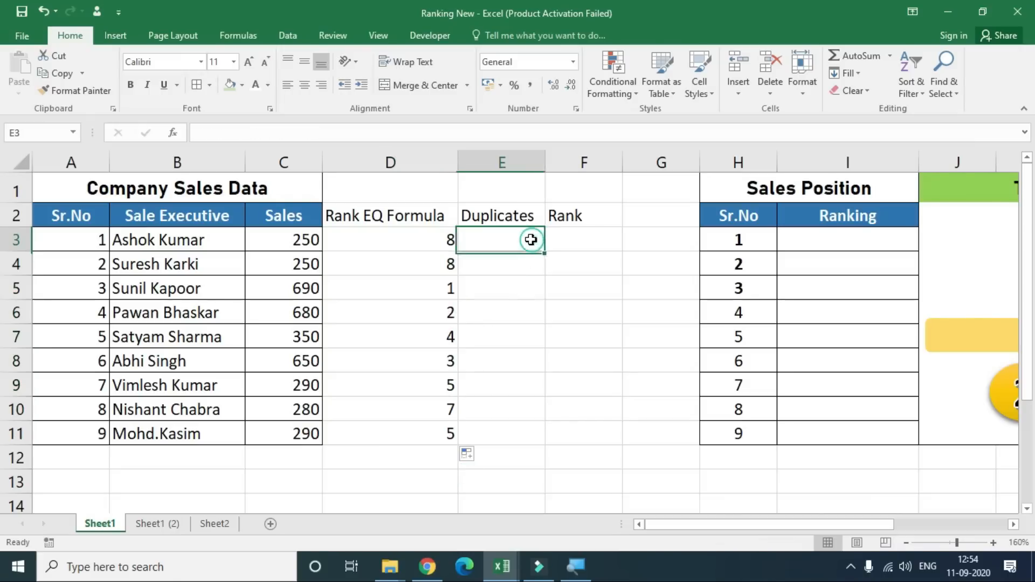
pyautogui.moveTo(446, 238); pyautogui.dragTo(445, 425)
pyautogui.click(511, 237)
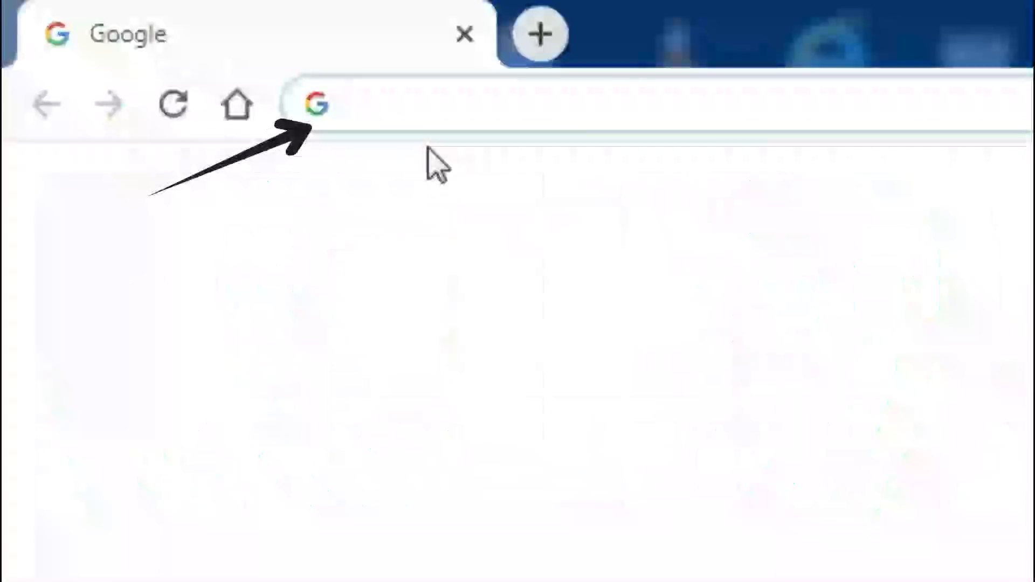
# Step: Switch to Chrome, go to learnmorepro.com and look through the list on its Courses page
pyautogui.write('learnmorepro.com')
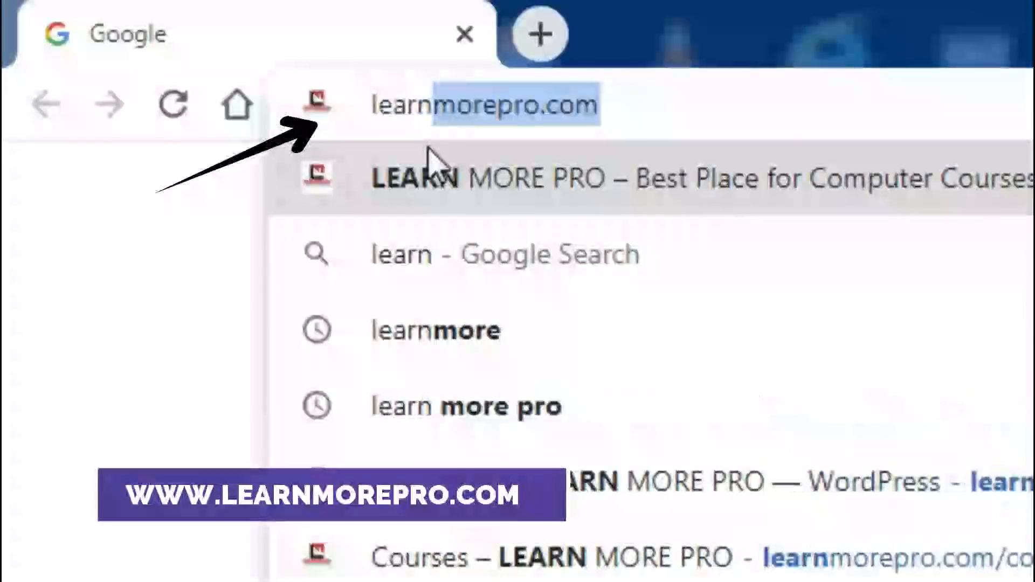
pyautogui.press('End')
pyautogui.press('Return')
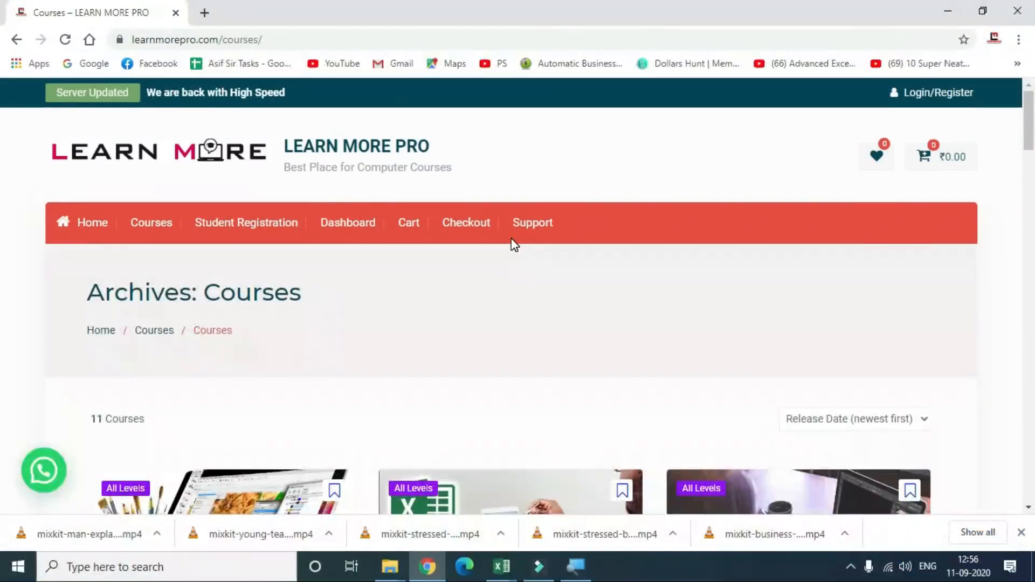
pyautogui.scroll(-7, 511, 239)
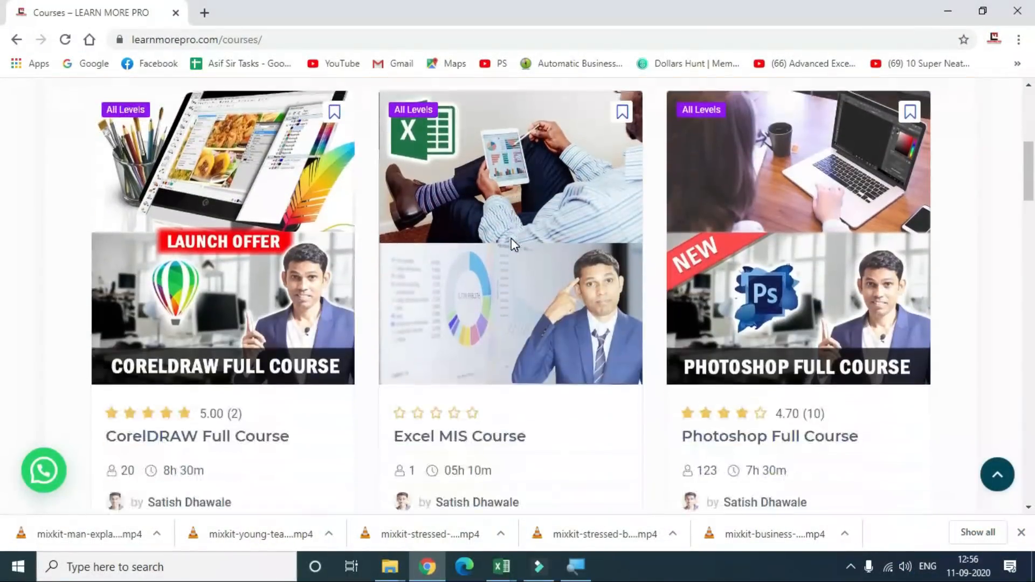
pyautogui.scroll(-3, 510, 239)
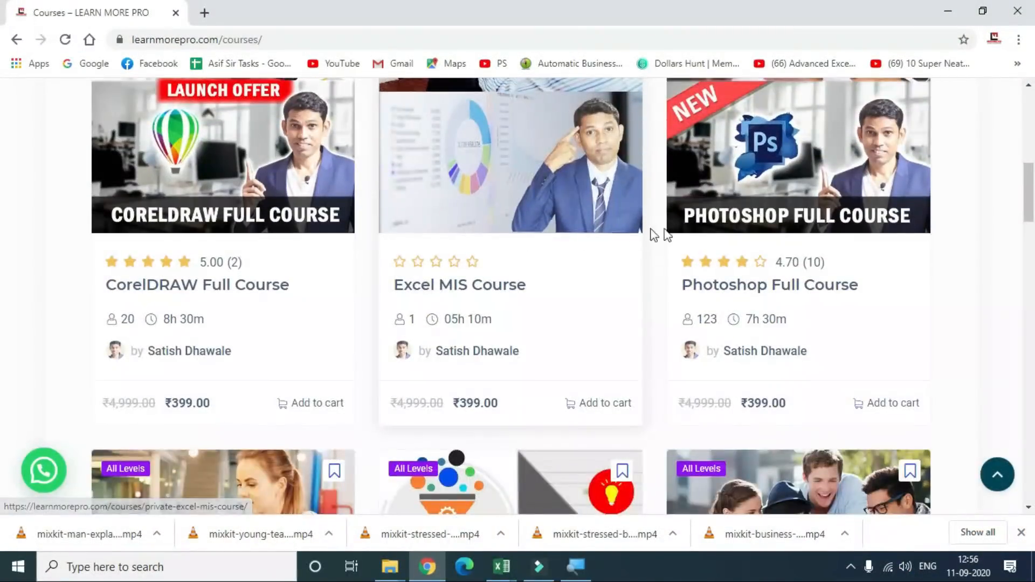
pyautogui.scroll(-7, 667, 235)
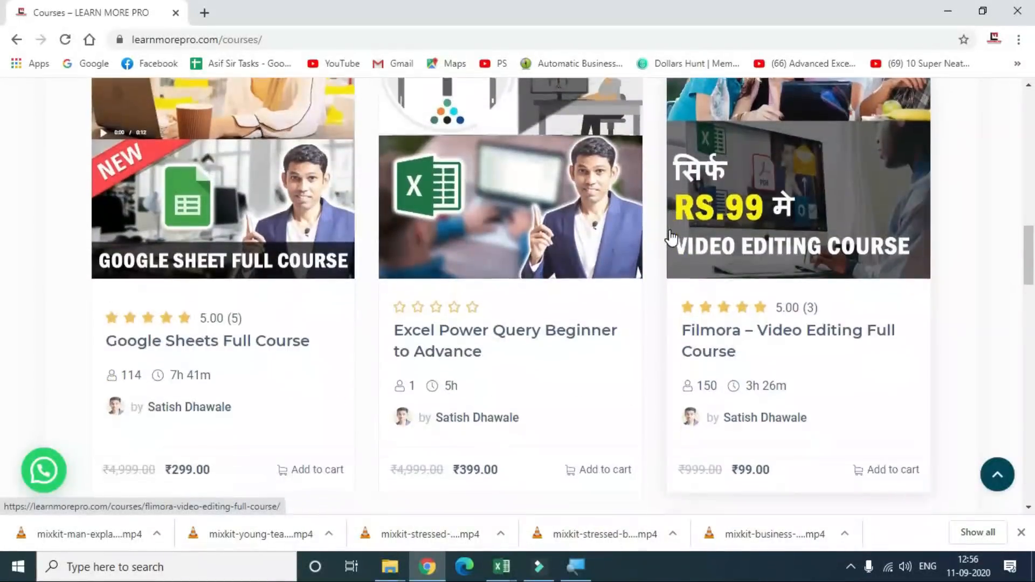
pyautogui.scroll(-11, 671, 237)
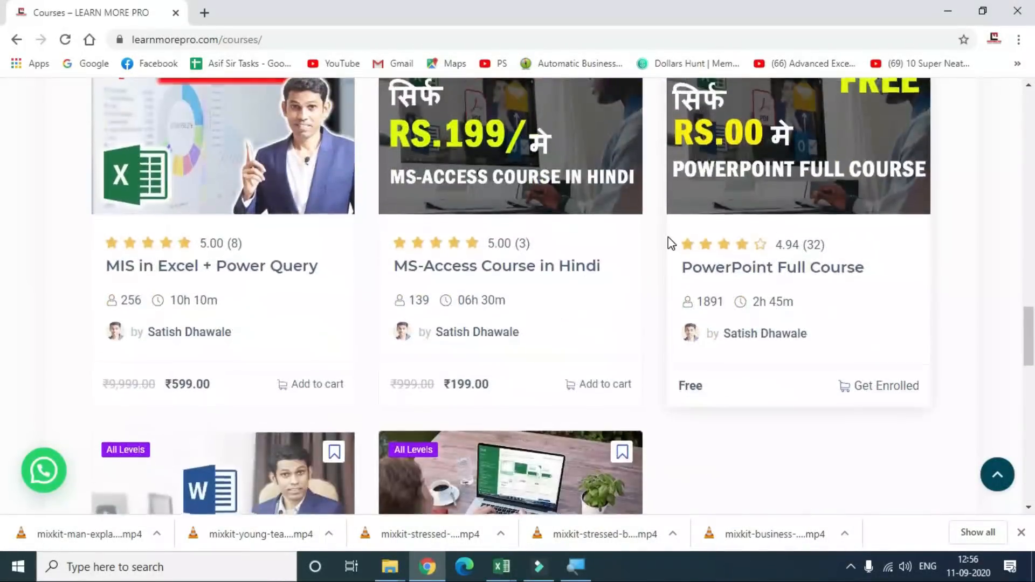
pyautogui.scroll(-9, 670, 242)
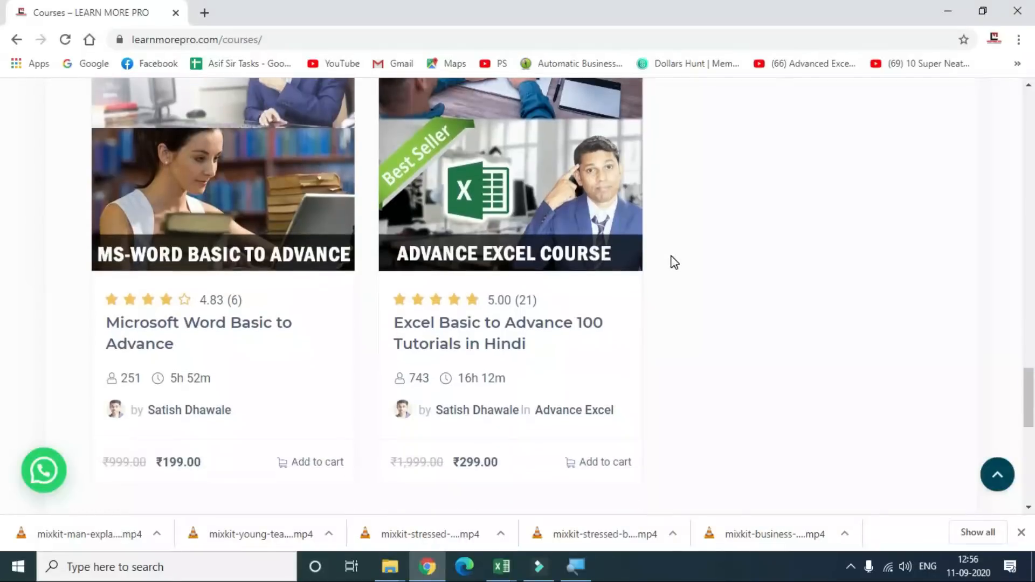
# Step: Open the Excel Basic to Advance 100 Tutorials in Hindi course page and view its details
pyautogui.scroll(-1, 674, 263)
pyautogui.scroll(1, 674, 263)
pyautogui.click(548, 333)
pyautogui.scroll(-5, 480, 334)
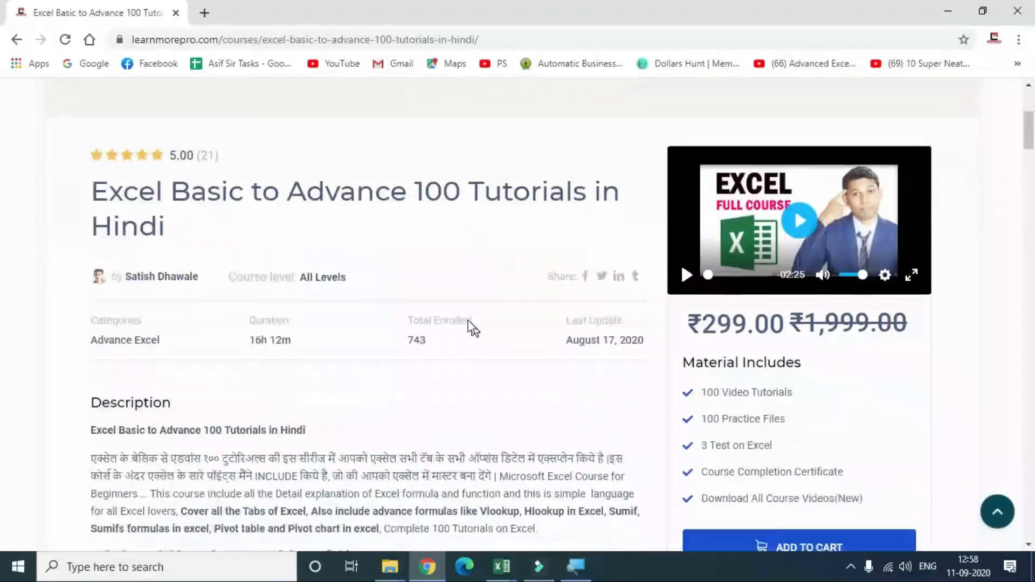
# Step: Look through the course's lesson list, expanding the Excel for Intermediate 21 To 60 Tutorials section, and return to the course description
pyautogui.scroll(-6, 335, 218)
pyautogui.scroll(-9, 337, 218)
pyautogui.scroll(-12, 332, 208)
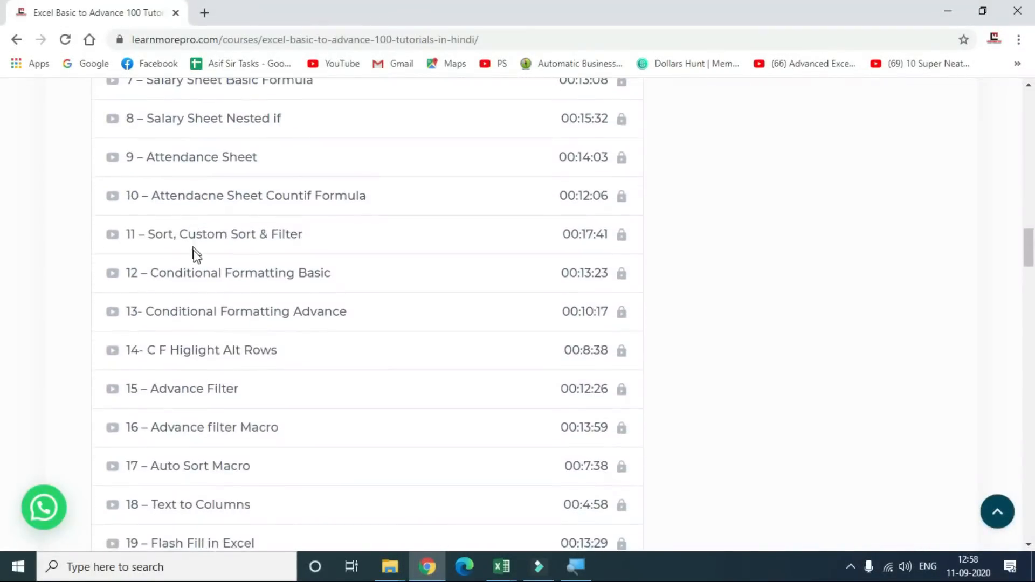
pyautogui.scroll(-10, 195, 254)
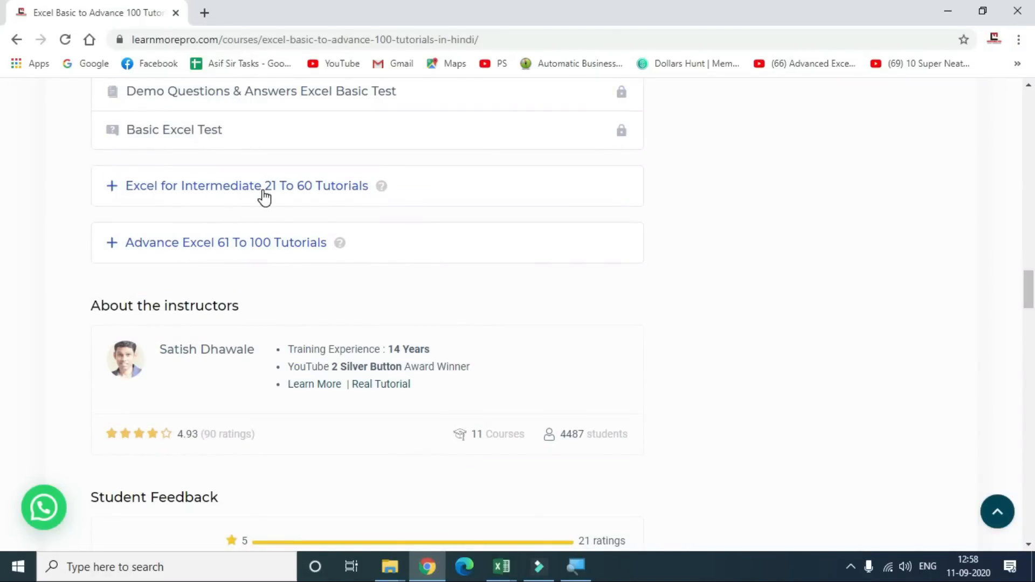
pyautogui.click(251, 197)
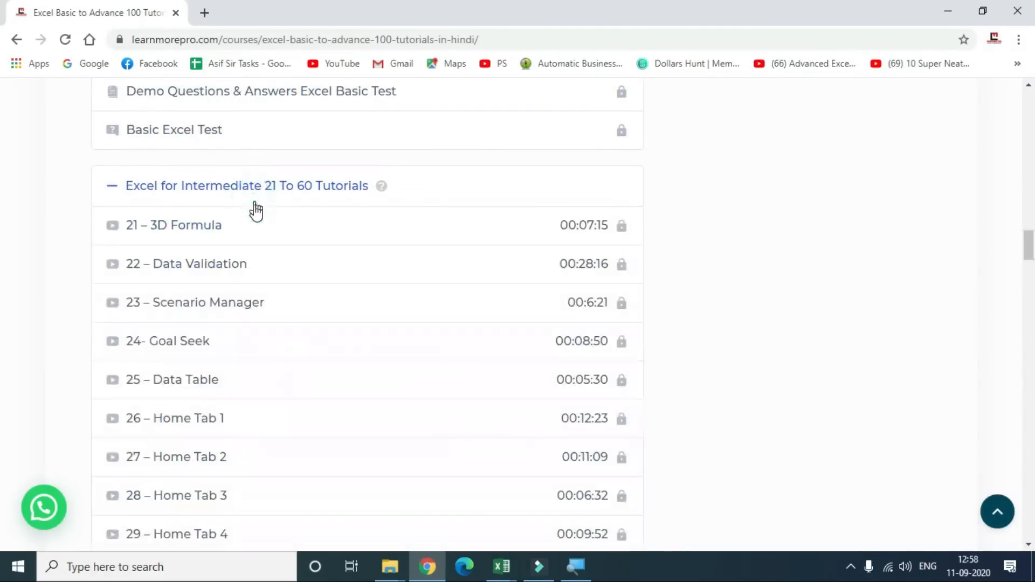
pyautogui.scroll(-20, 256, 210)
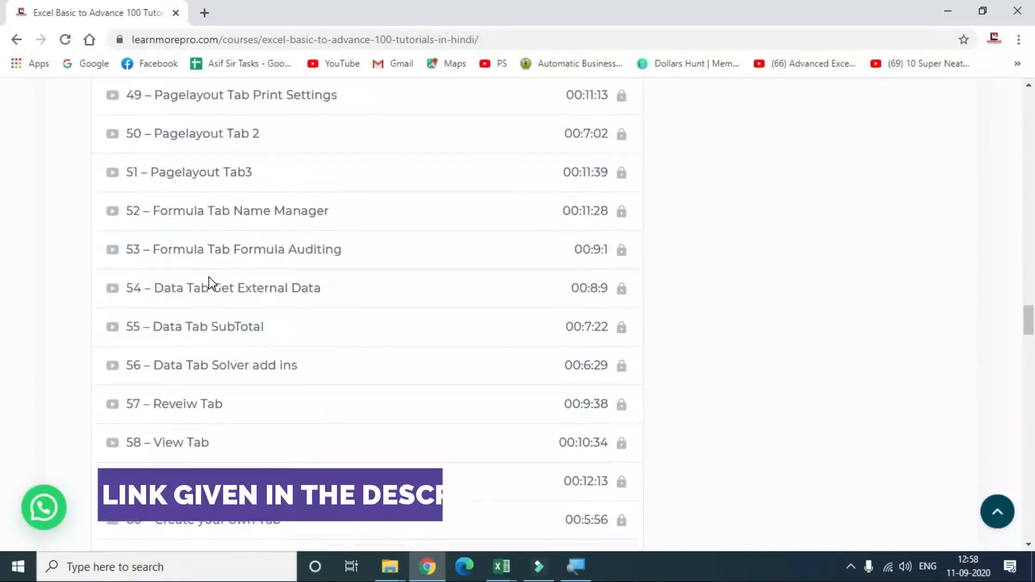
pyautogui.scroll(-7, 210, 280)
pyautogui.scroll(20, 282, 318)
pyautogui.scroll(20, 285, 319)
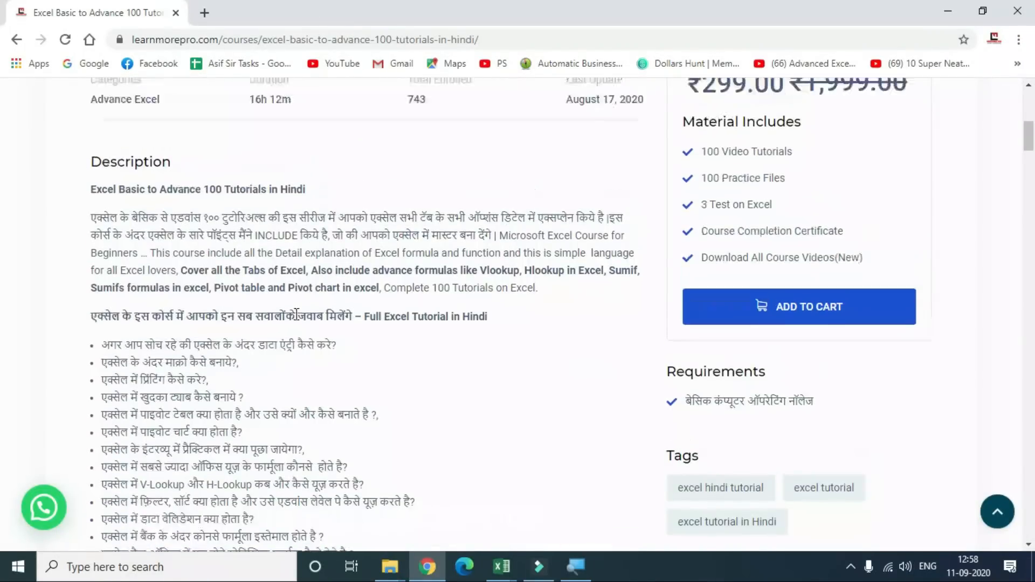
pyautogui.scroll(3, 296, 314)
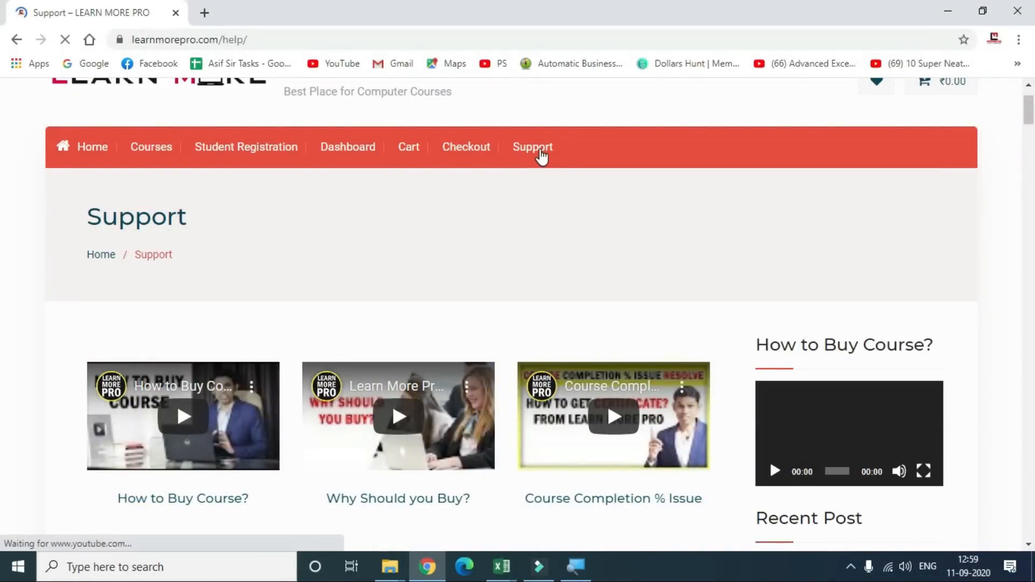
# Step: Look through the help videos and comments on the website's Support page
pyautogui.scroll(-3, 534, 175)
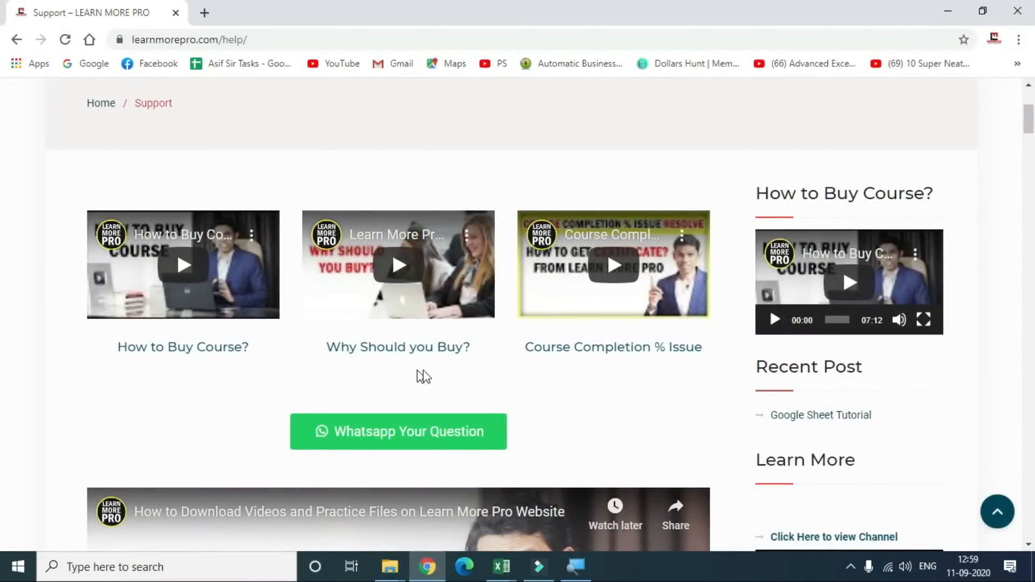
pyautogui.scroll(-3, 539, 373)
pyautogui.scroll(-3, 587, 355)
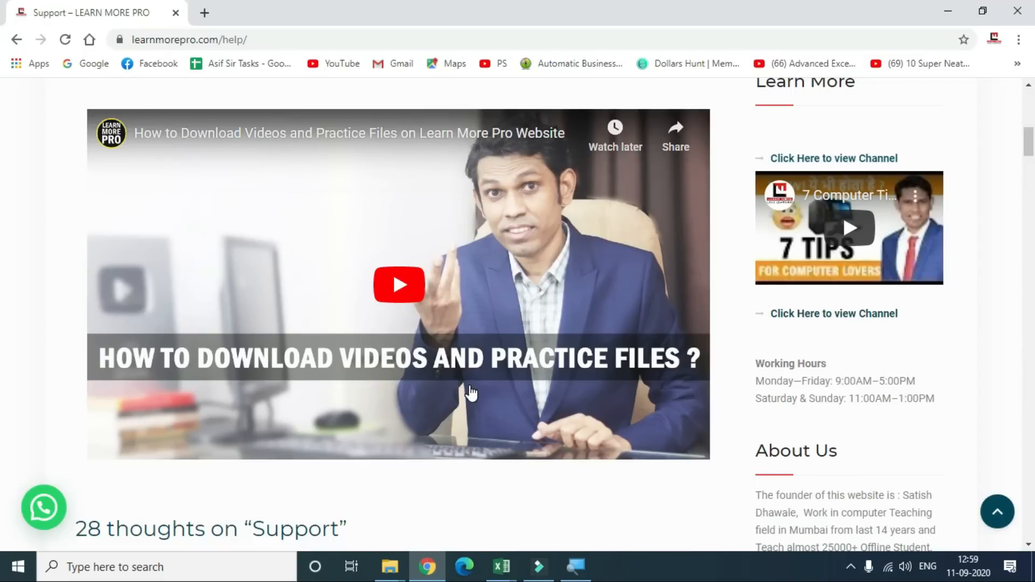
pyautogui.scroll(-3, 470, 393)
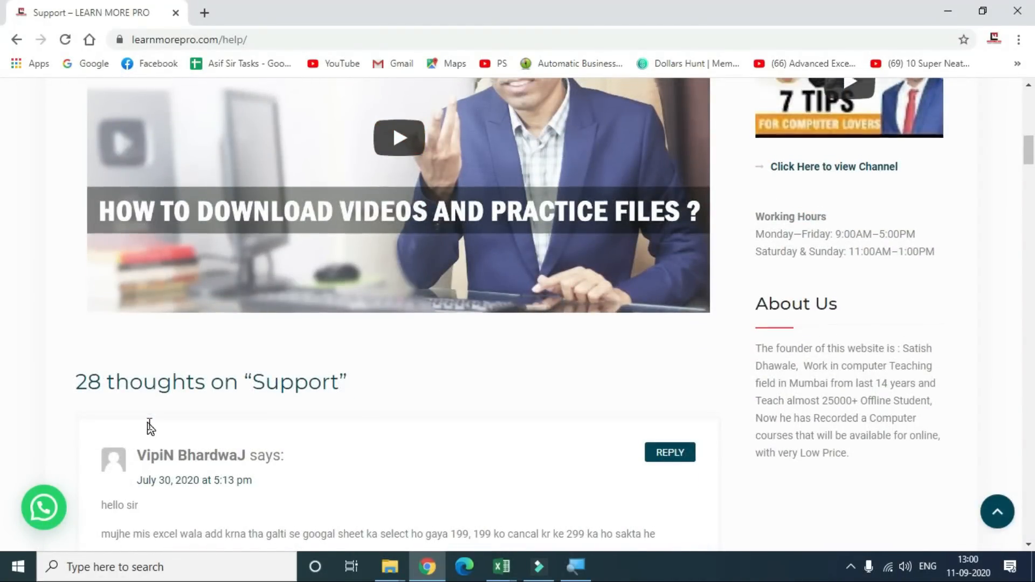
pyautogui.scroll(7, 146, 425)
pyautogui.scroll(4, 182, 409)
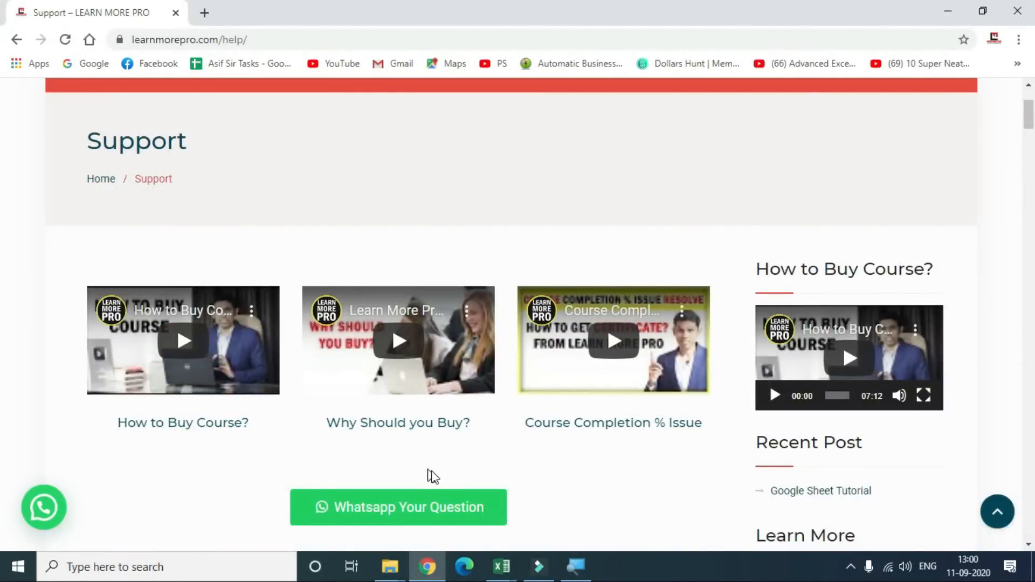
# Step: Switch to Excel and begin a COUNTIF formula in E3 with the expanding range $D$3:D3, its first reference absolute
pyautogui.click(498, 564)
pyautogui.click(462, 504)
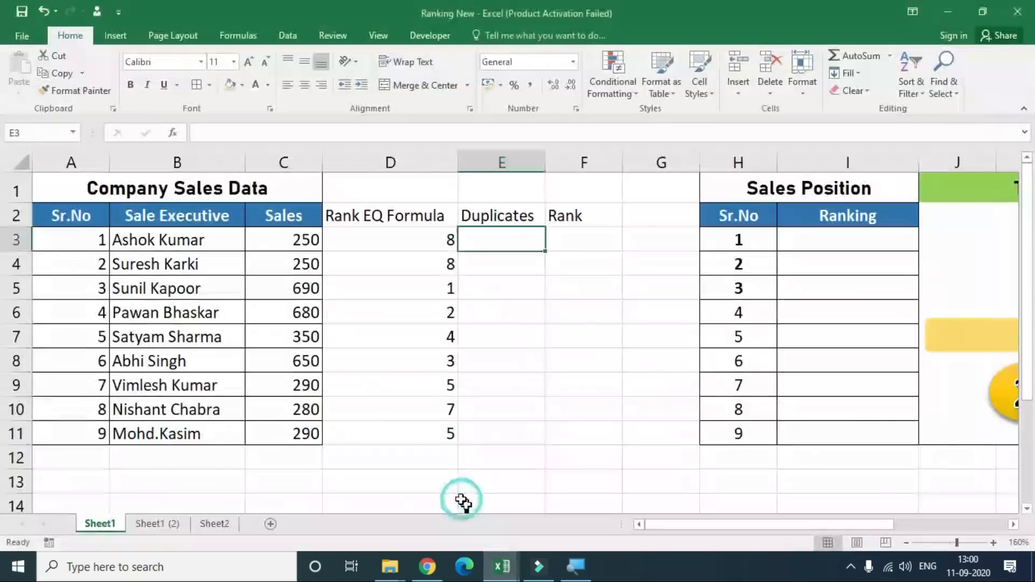
pyautogui.click(489, 233)
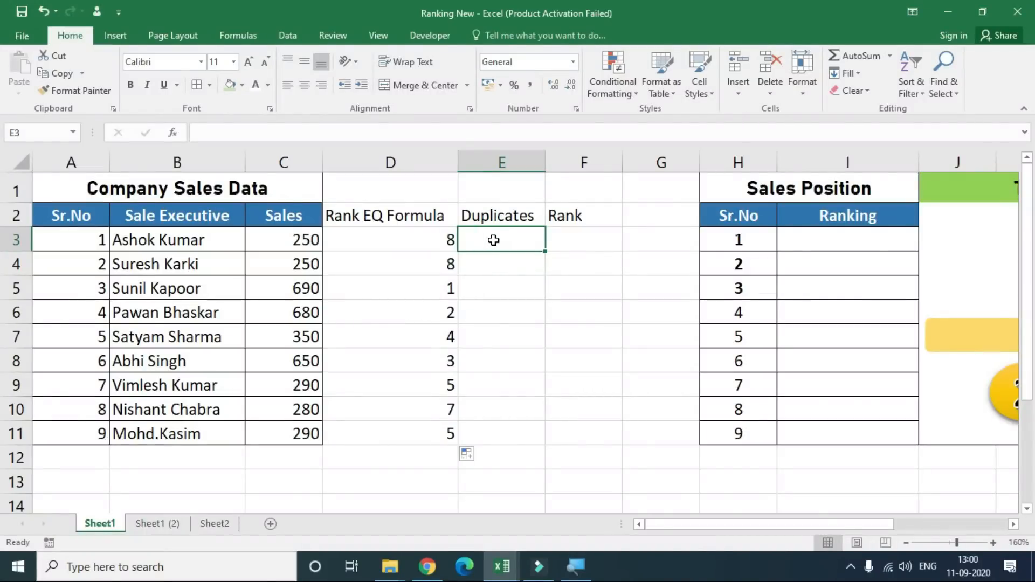
pyautogui.write('=')
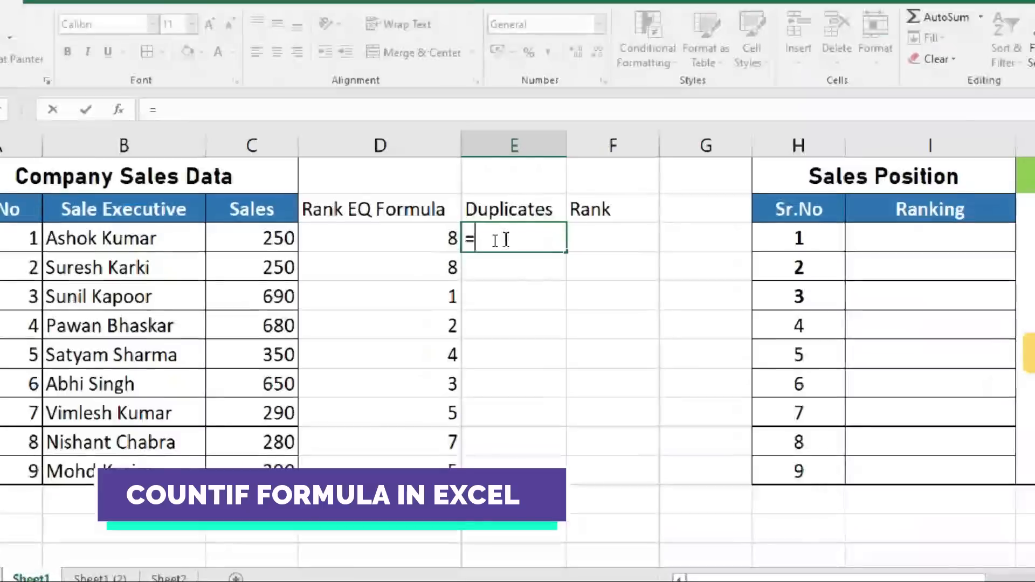
pyautogui.write('COUN')
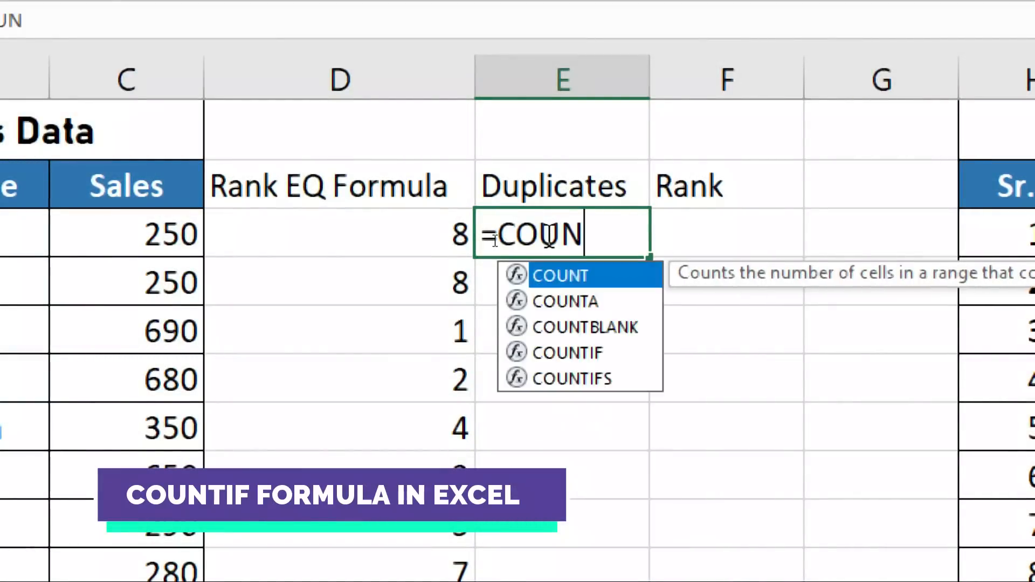
pyautogui.write('TIF(')
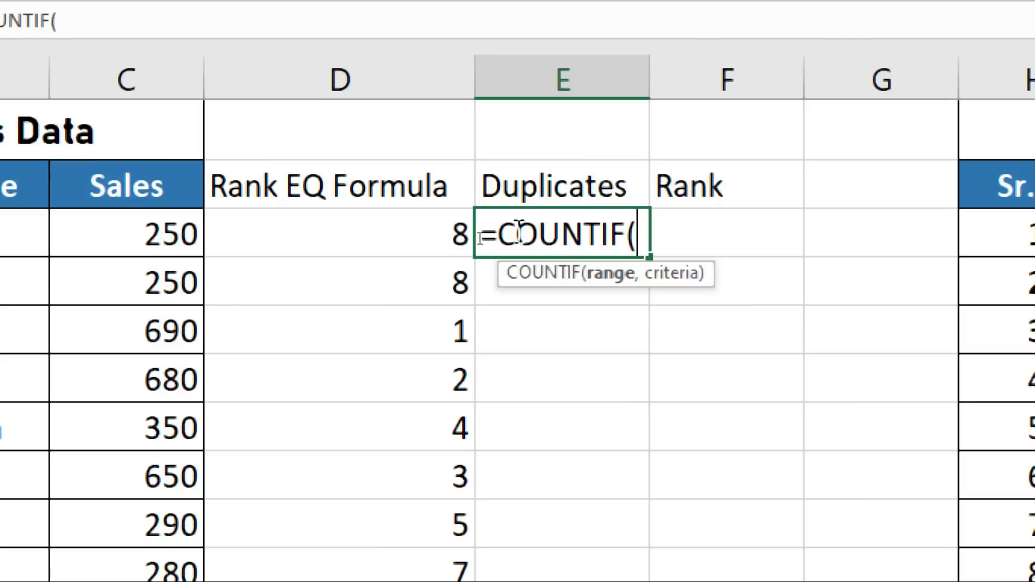
pyautogui.click(374, 232)
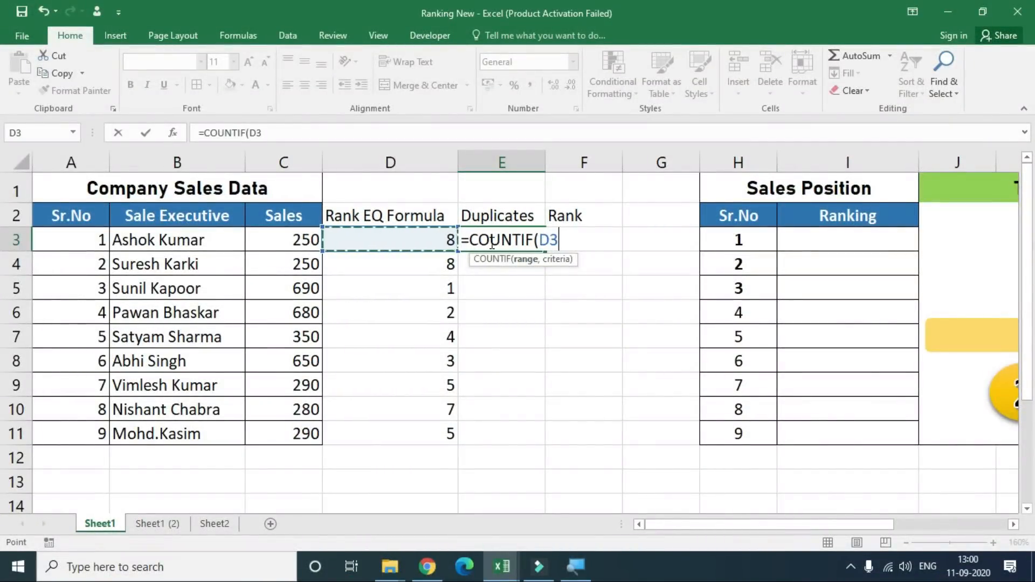
pyautogui.press('F8')
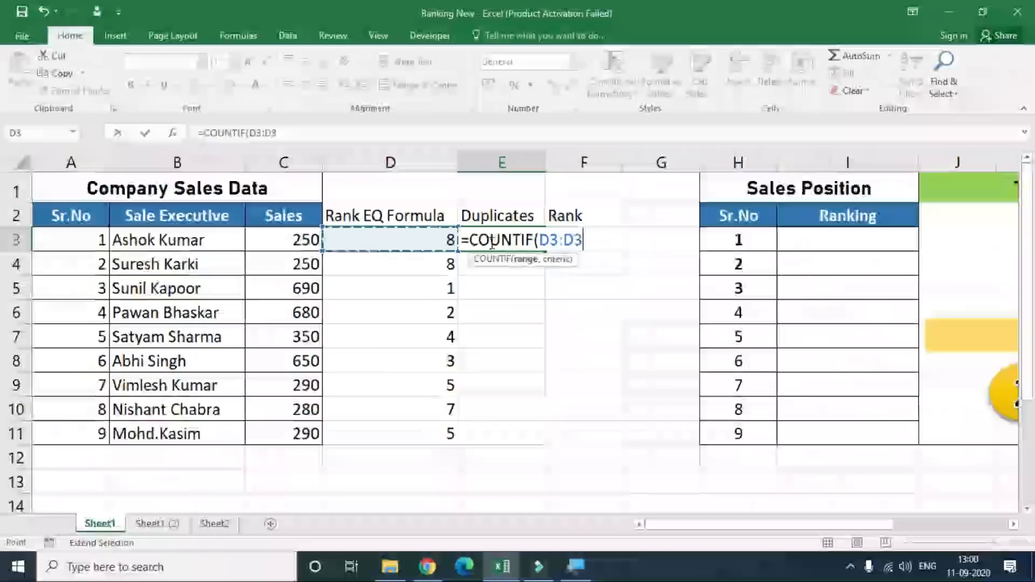
pyautogui.click(552, 237)
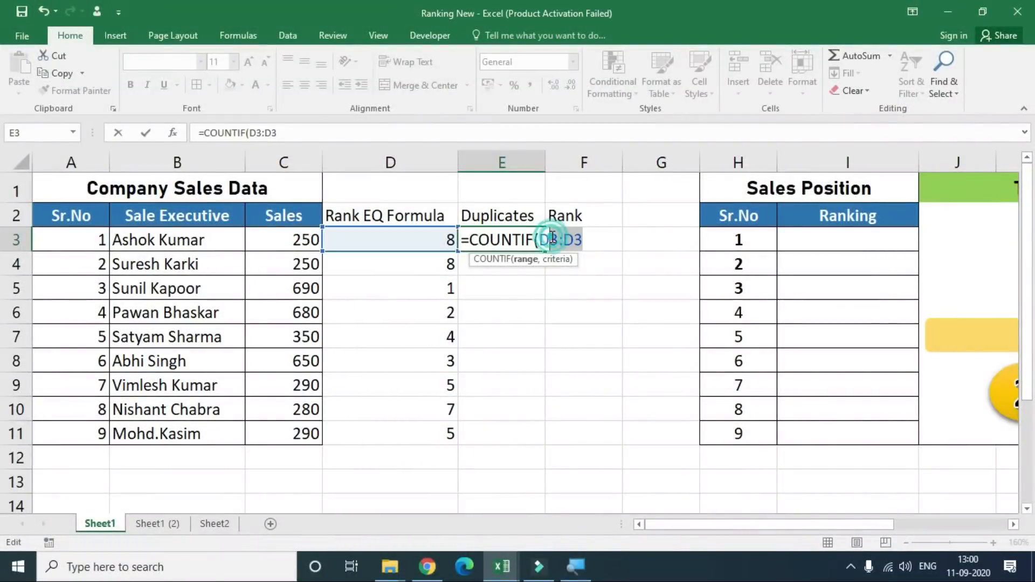
pyautogui.press('F4')
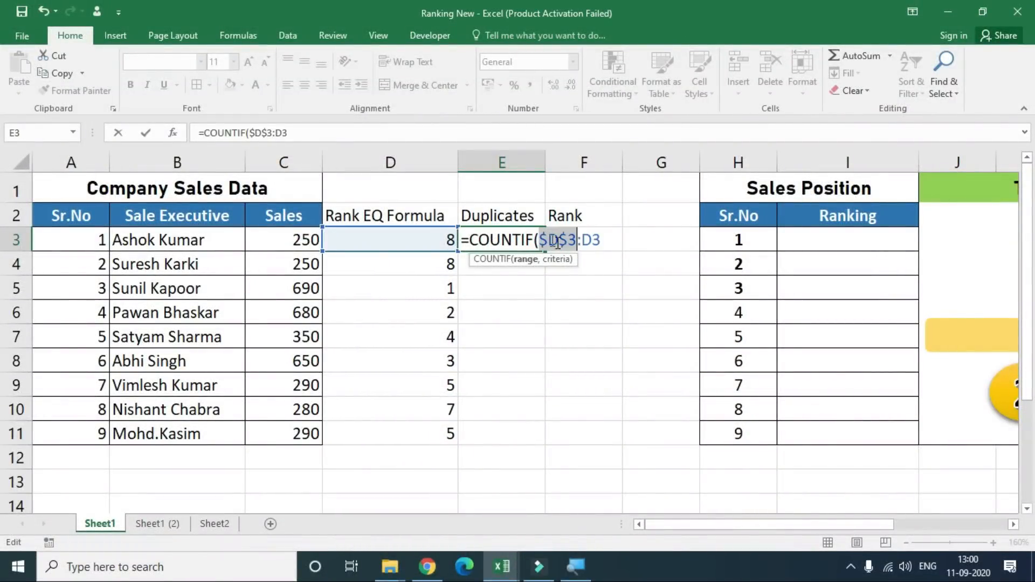
# Step: Complete the COUNTIF formula in E3 with D3 as the criteria, giving =COUNTIF($D$3:D3,D3)
pyautogui.click(602, 243)
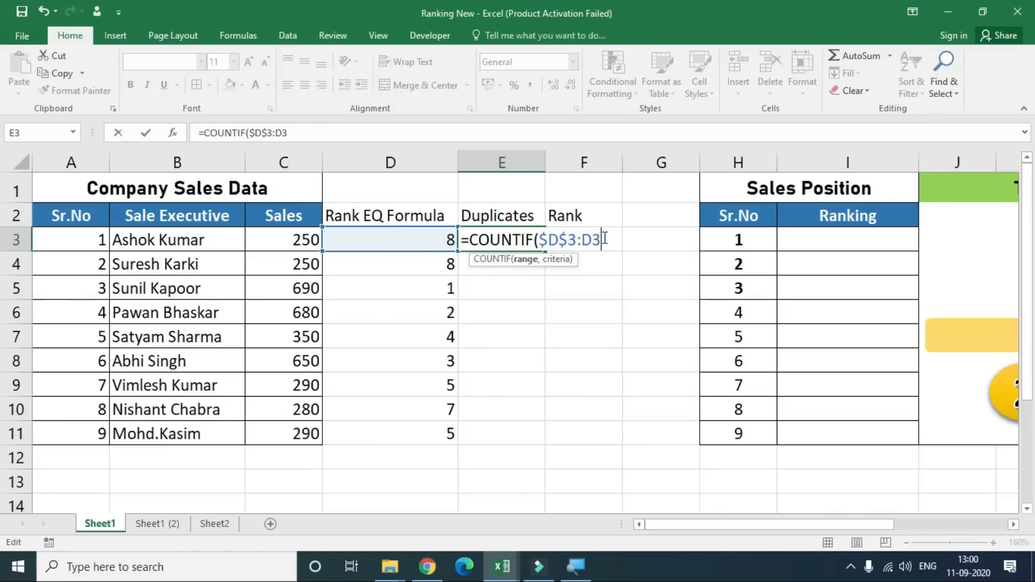
pyautogui.write(',')
pyautogui.click(419, 246)
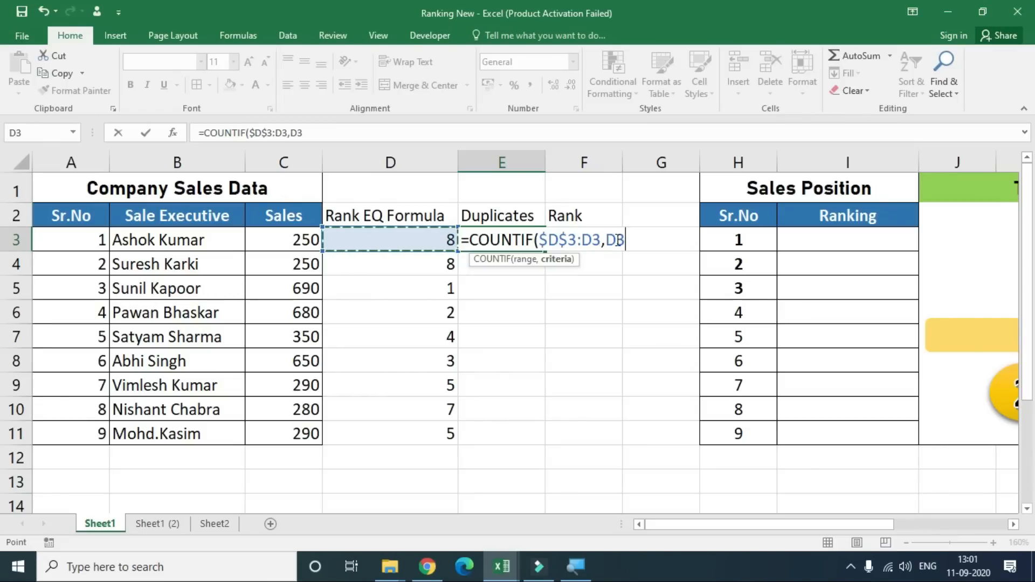
pyautogui.moveTo(551, 240); pyautogui.dragTo(631, 243)
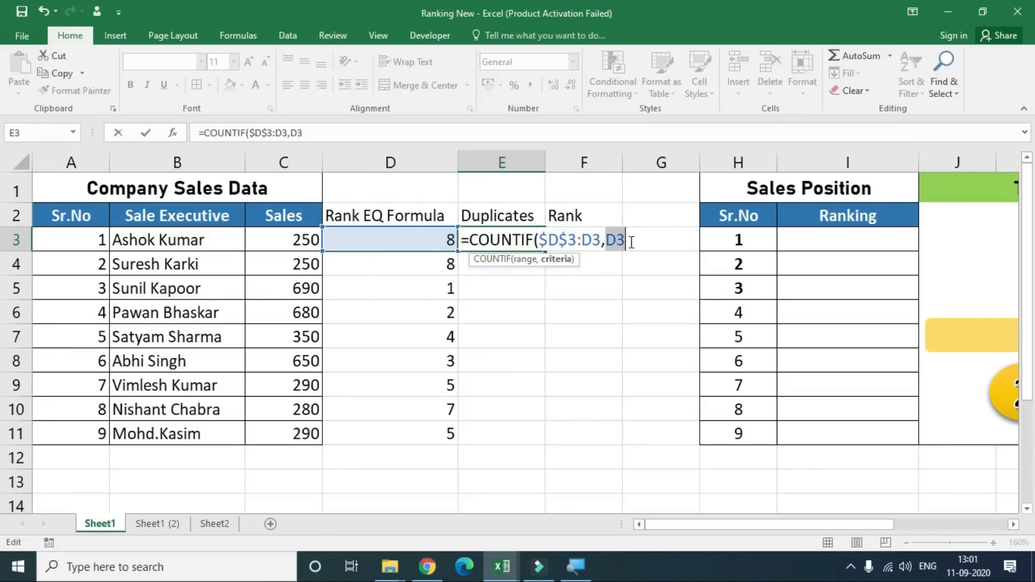
pyautogui.press('Return')
# Step: Fill the COUNTIF formula from E3 down to E4 and examine the range and criteria of the copy in E4
pyautogui.click(511, 238)
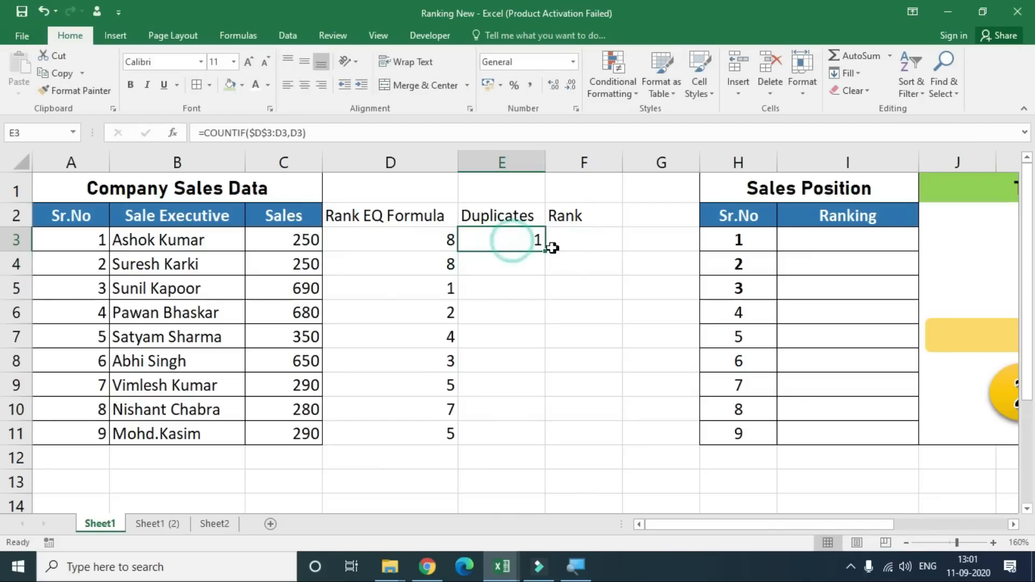
pyautogui.moveTo(547, 254); pyautogui.dragTo(531, 263)
pyautogui.click(528, 264)
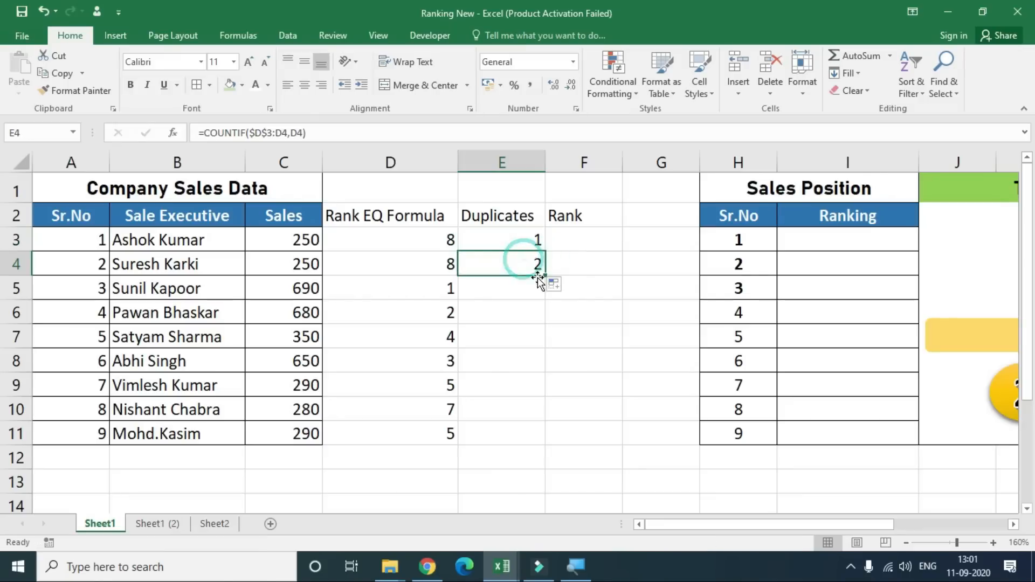
pyautogui.doubleClick(490, 264)
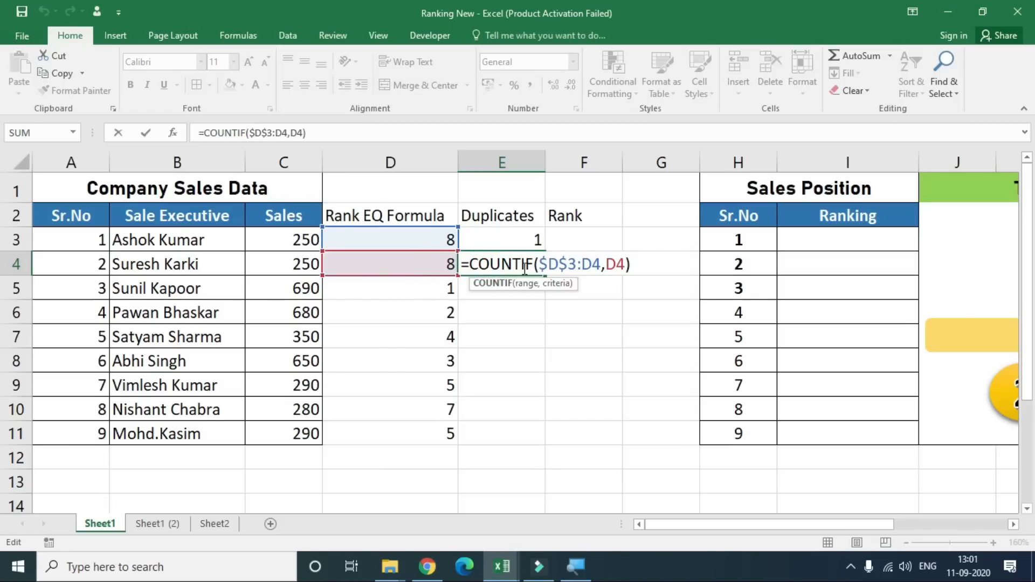
pyautogui.moveTo(541, 265); pyautogui.dragTo(604, 264)
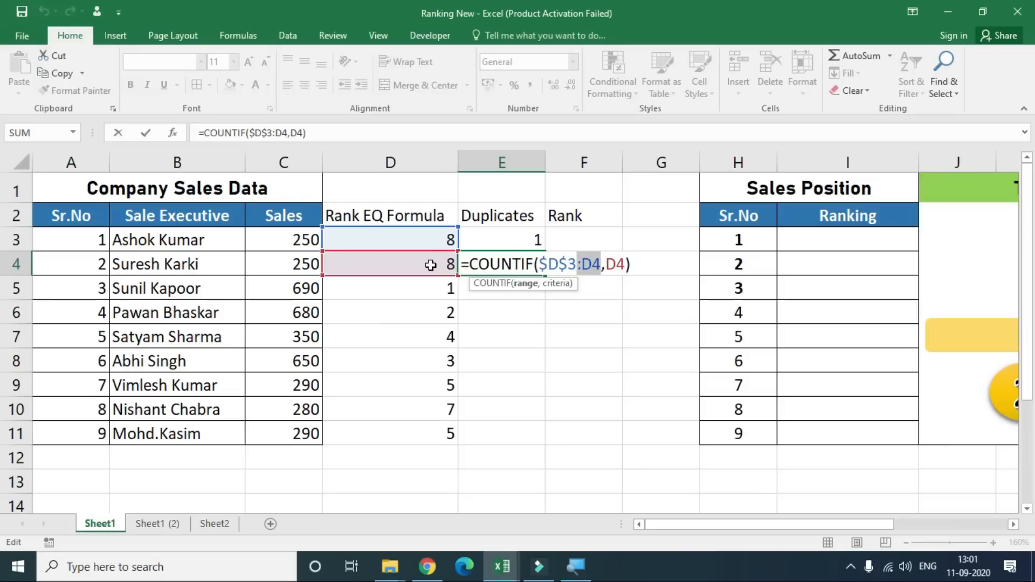
pyautogui.press('Return')
# Step: Fill the COUNTIF formula from E4 down through E11 and examine the range and criteria in E11
pyautogui.click(541, 266)
pyautogui.moveTo(543, 278); pyautogui.dragTo(525, 431)
pyautogui.doubleClick(523, 434)
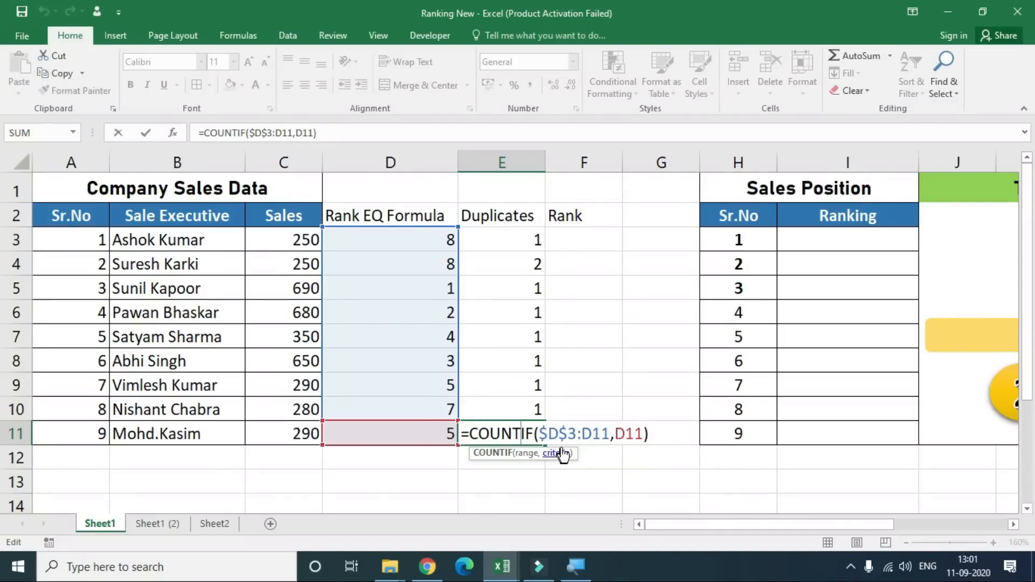
pyautogui.moveTo(613, 431); pyautogui.dragTo(643, 430)
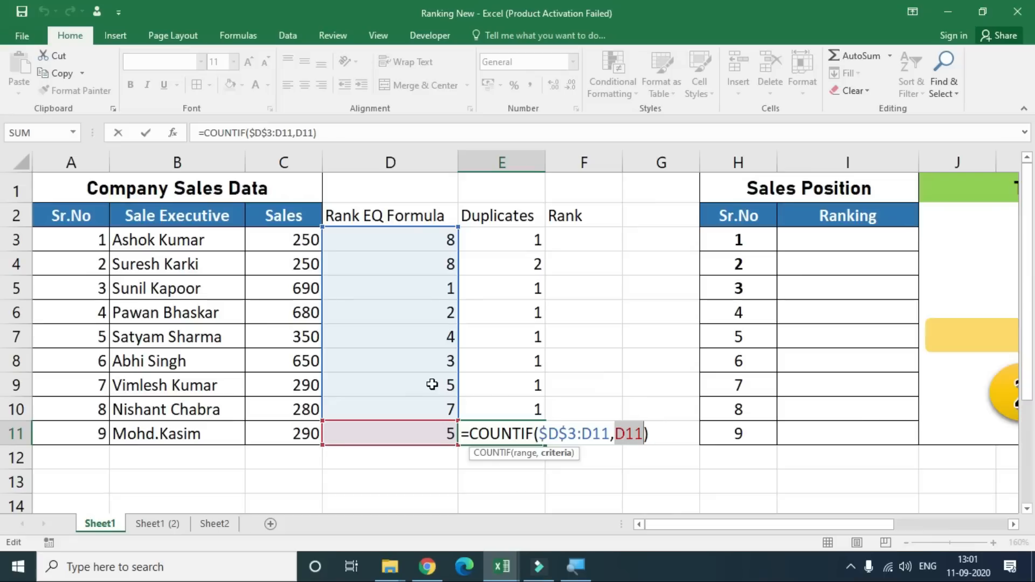
pyautogui.press('Return')
pyautogui.click(512, 430)
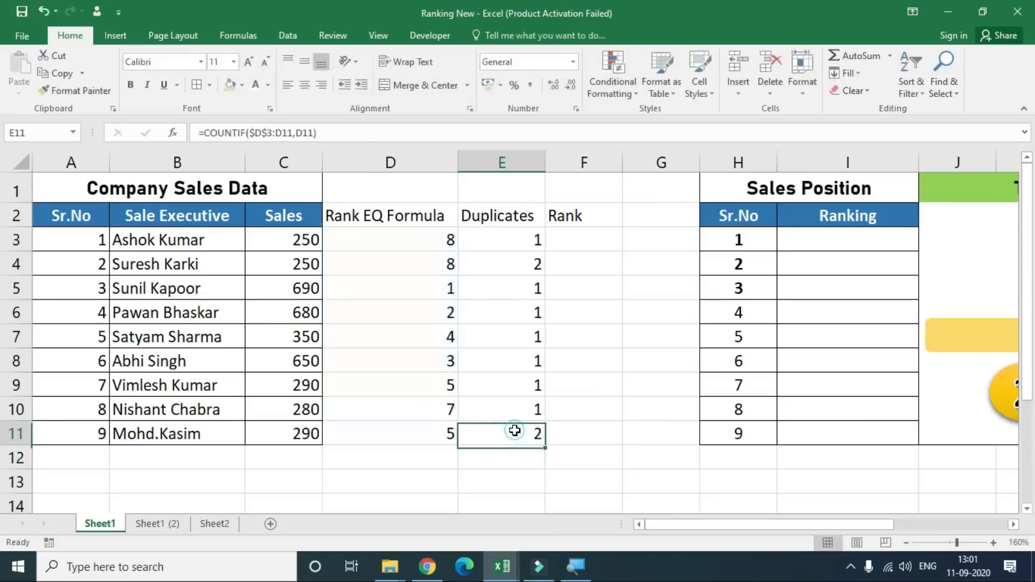
# Step: Compare the COUNTIF ranges in E9 and E11 to see how the repeated rank in column D is counted
pyautogui.doubleClick(514, 385)
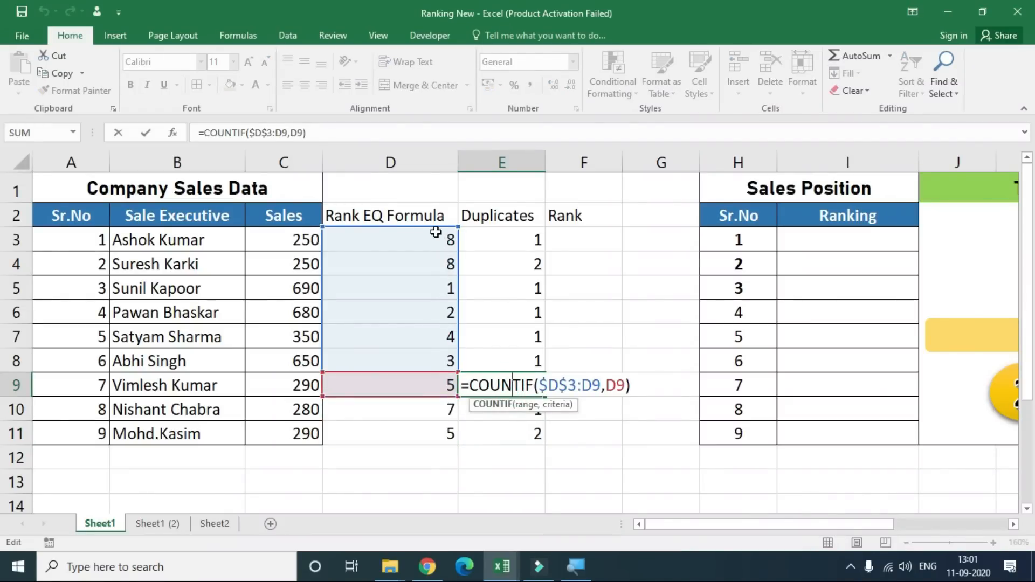
pyautogui.press('Return')
pyautogui.click(531, 387)
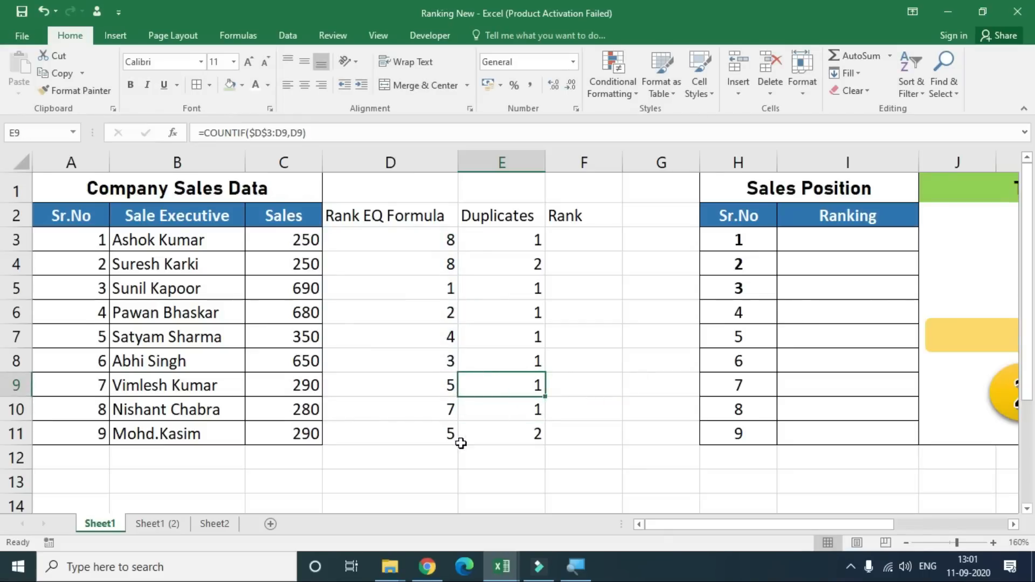
pyautogui.click(446, 434)
pyautogui.click(501, 433)
pyautogui.doubleClick(506, 431)
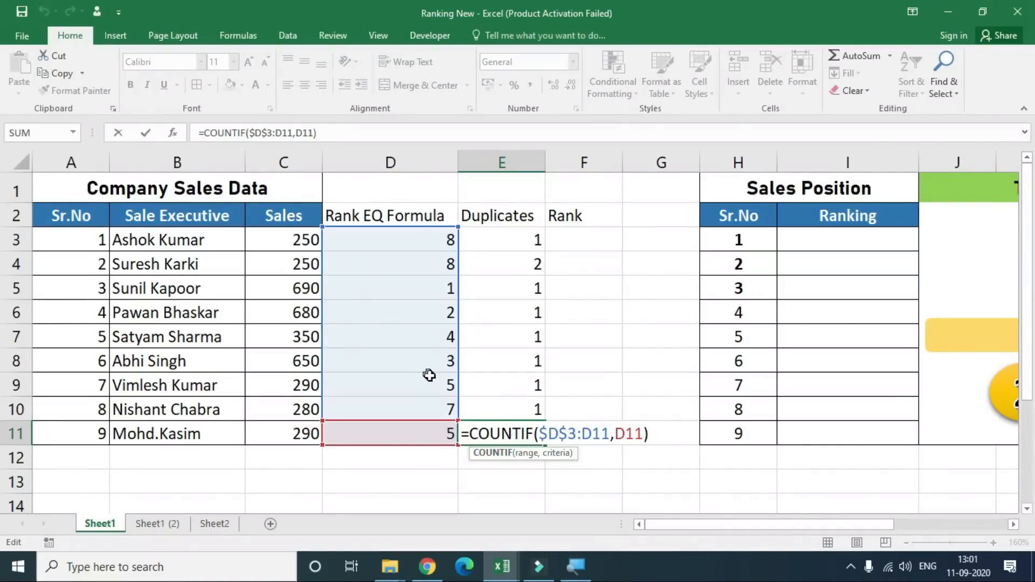
pyautogui.press('Return')
pyautogui.click(512, 429)
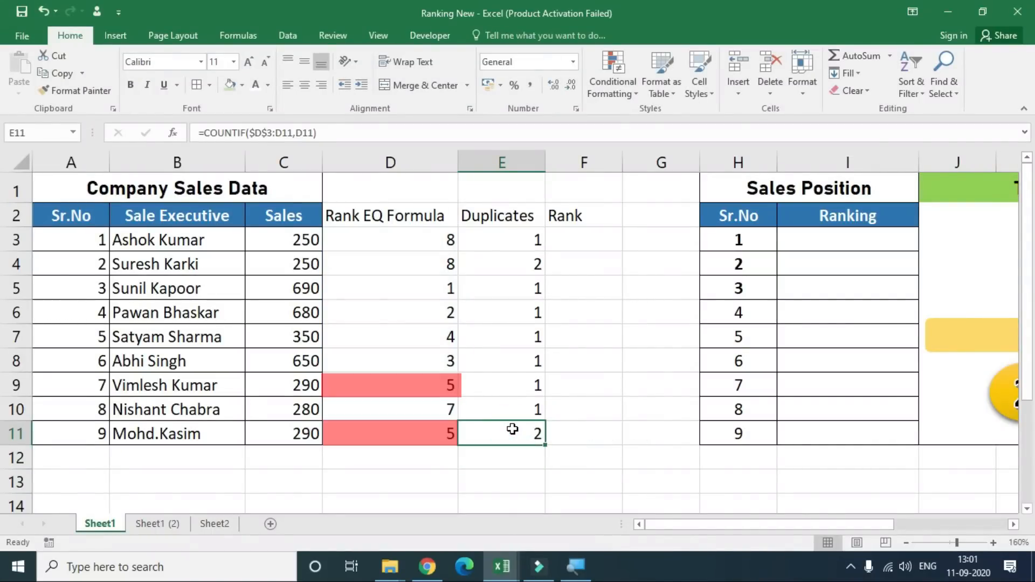
# Step: Review the Duplicates column from E3 downward and inspect the COUNTIF formula in E3 without changing it
pyautogui.moveTo(523, 240); pyautogui.dragTo(522, 453)
pyautogui.click(528, 237)
pyautogui.doubleClick(529, 237)
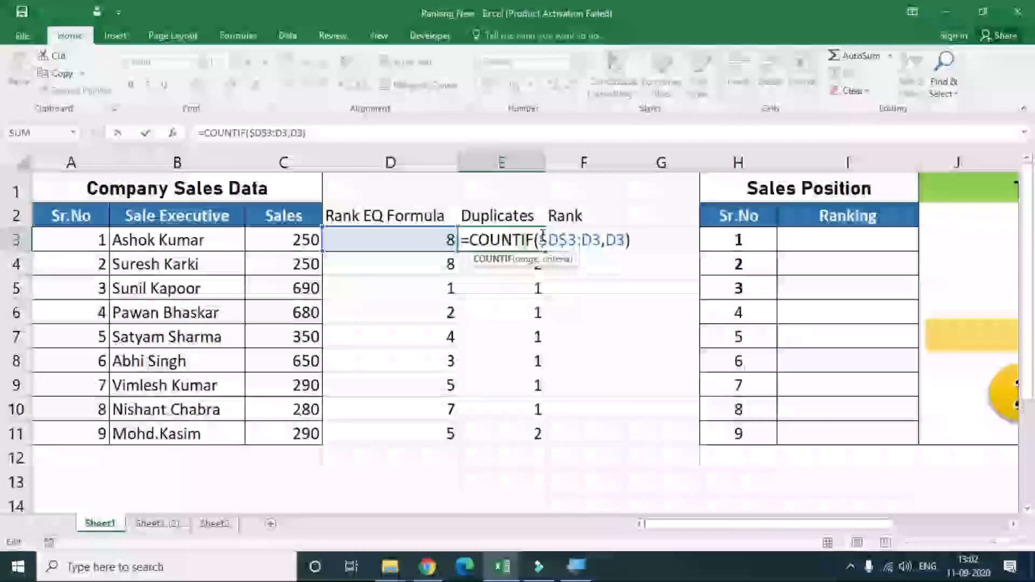
pyautogui.press('Escape')
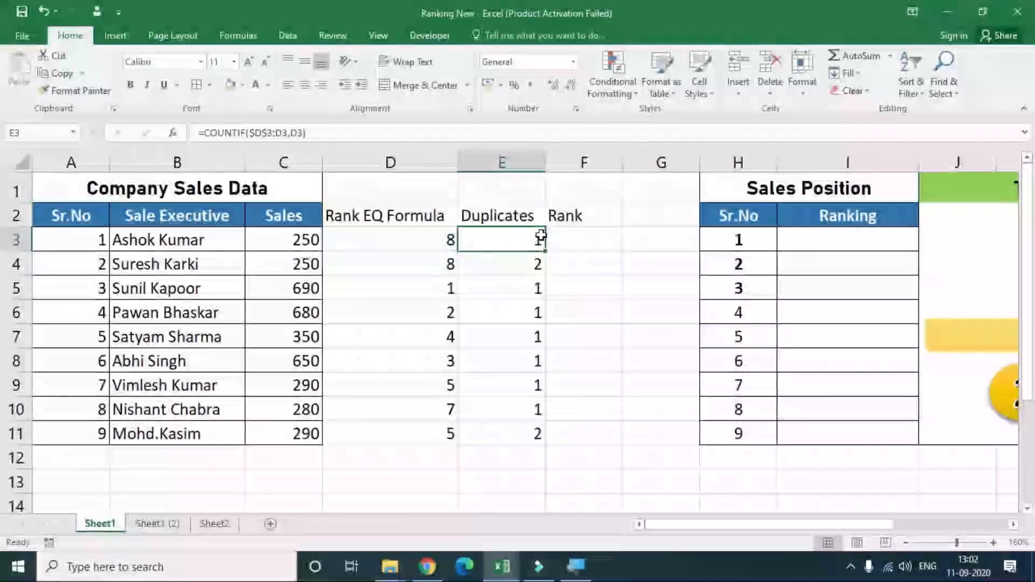
# Step: Enter =D3+E3 in F3 of the Rank column and fill the formula down to F11
pyautogui.click(561, 239)
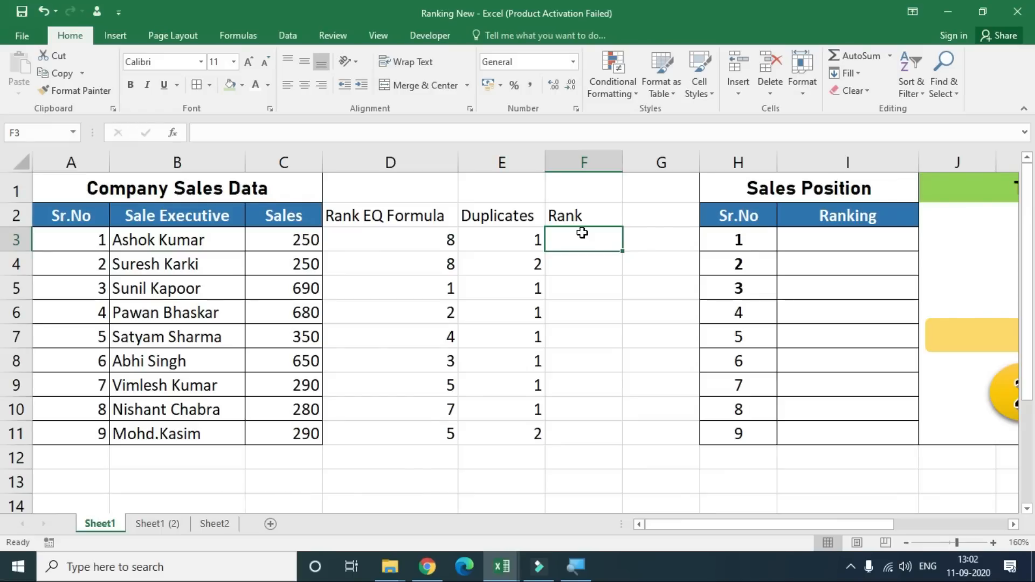
pyautogui.write('=')
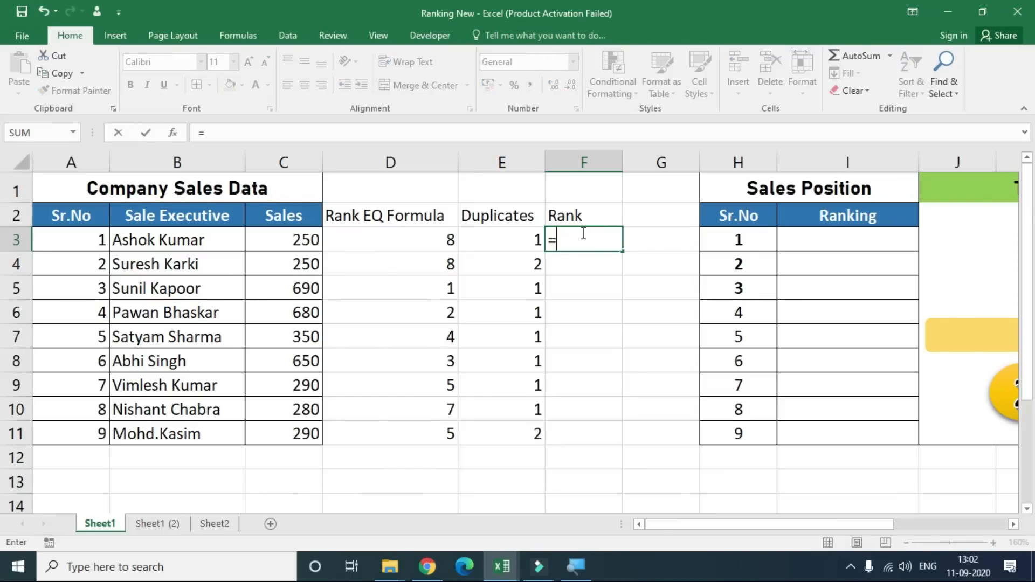
pyautogui.click(359, 244)
pyautogui.write('+')
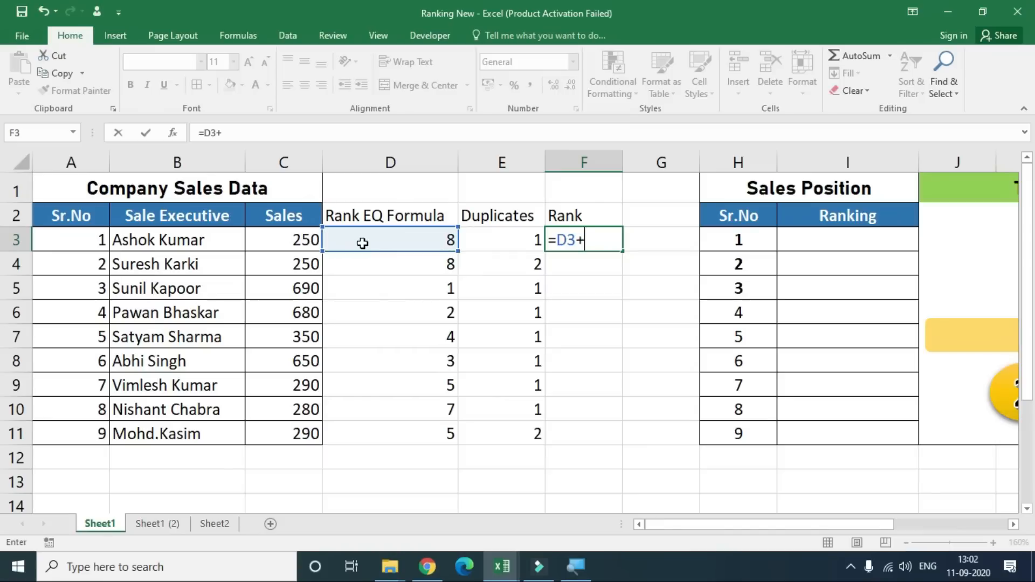
pyautogui.click(504, 245)
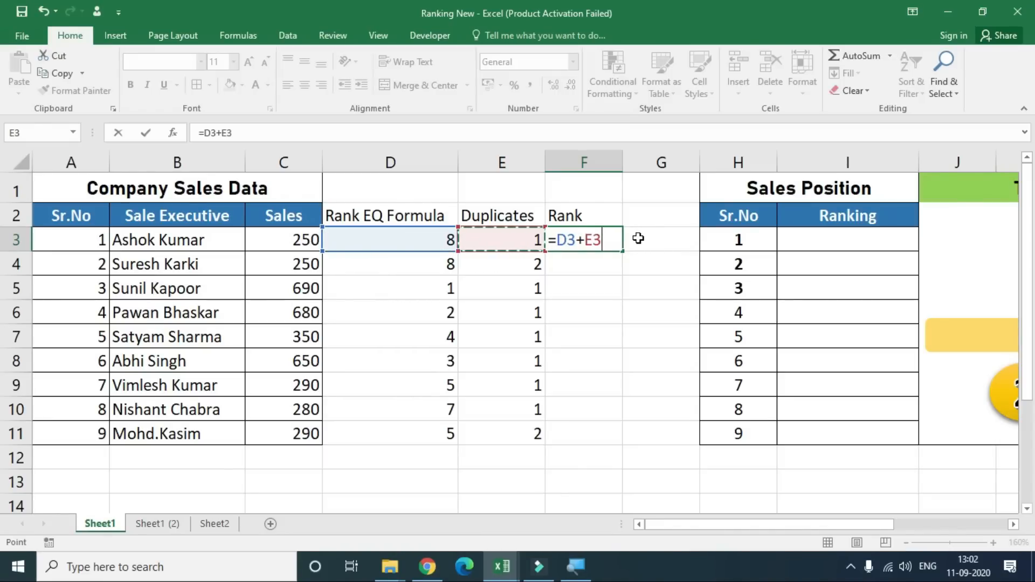
pyautogui.press('Return')
pyautogui.click(609, 239)
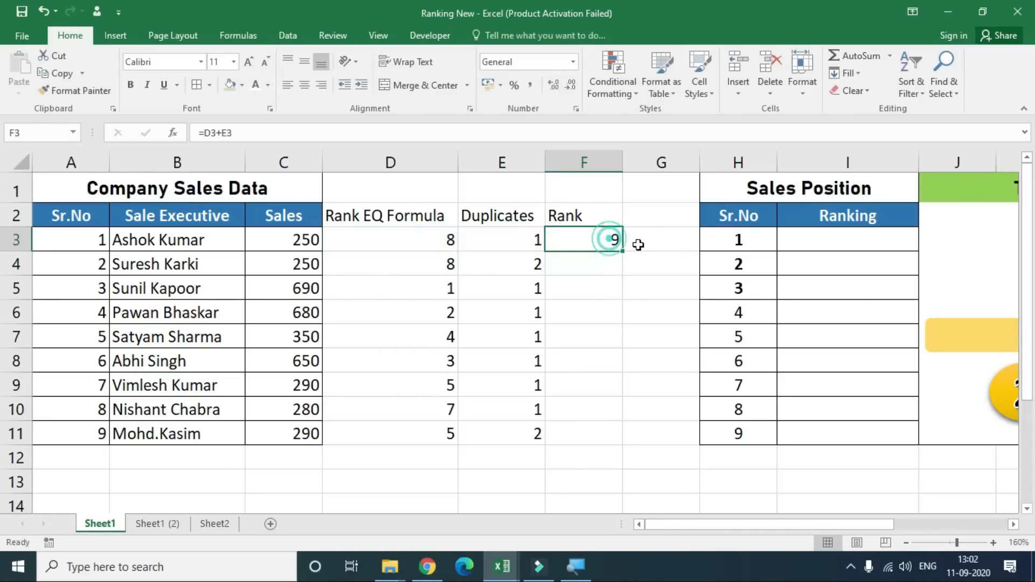
pyautogui.moveTo(625, 252); pyautogui.dragTo(617, 438)
# Step: Check in rows 3, 4 and 11 how the Rank EQ and Duplicates values combine into the Rank value
pyautogui.click(442, 239)
pyautogui.click(504, 238)
pyautogui.click(606, 237)
pyautogui.click(449, 265)
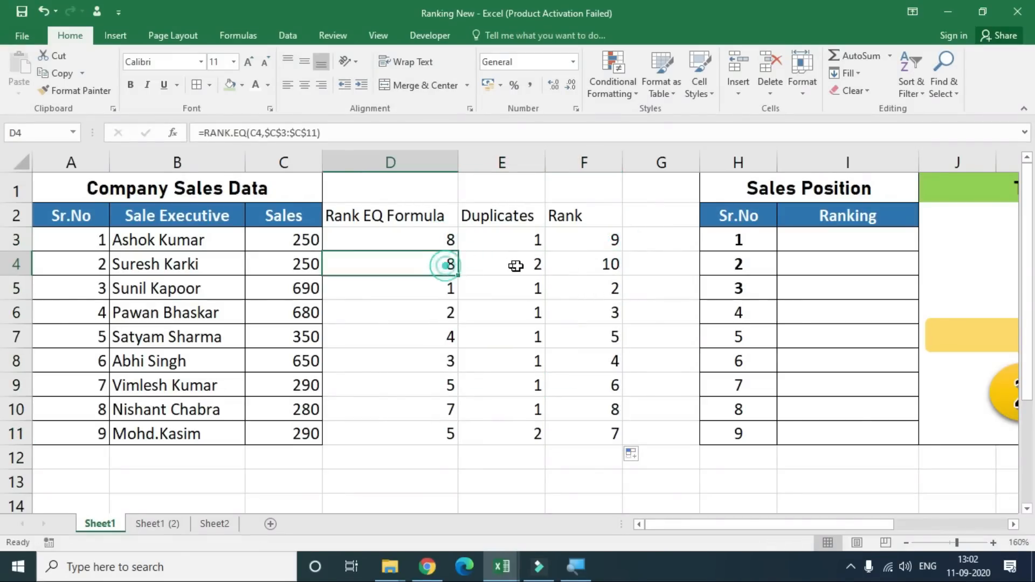
pyautogui.click(520, 266)
pyautogui.click(592, 266)
pyautogui.click(439, 431)
pyautogui.click(520, 434)
pyautogui.click(593, 438)
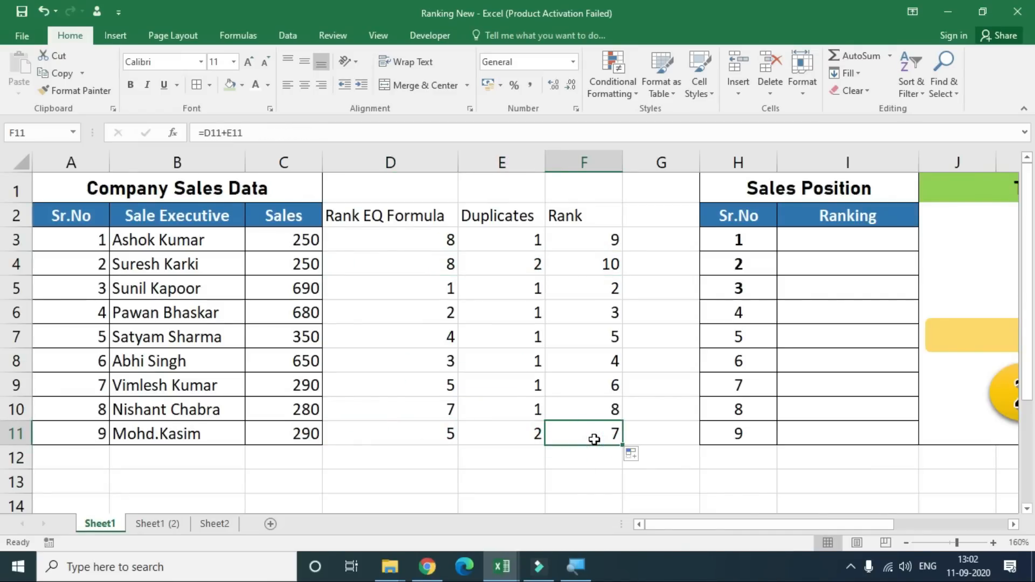
# Step: Review the Rank values in F3:F11 against the helper values in rows 4 and 11 to see where the ranking starts
pyautogui.click(596, 295)
pyautogui.moveTo(606, 244); pyautogui.dragTo(596, 436)
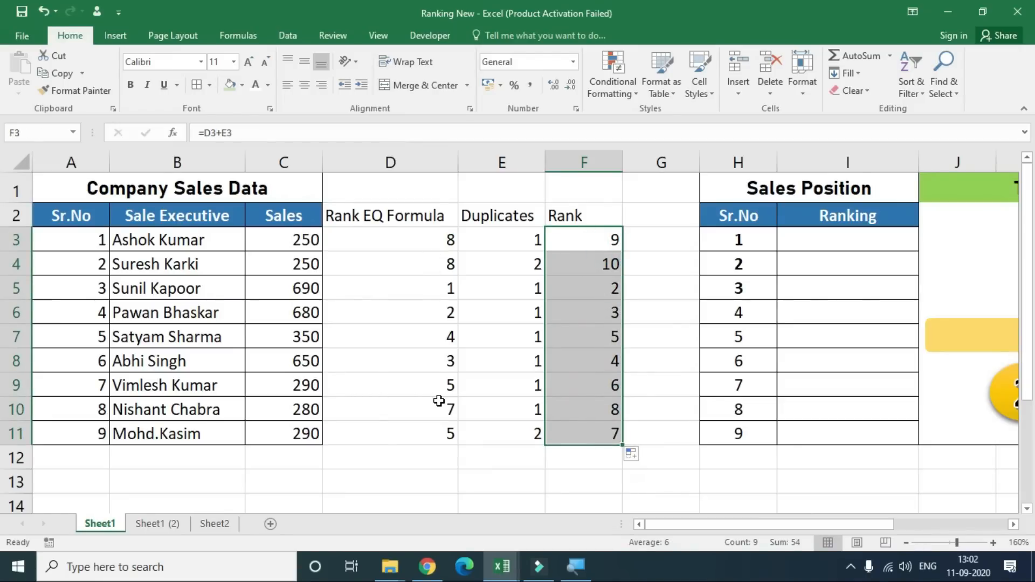
pyautogui.moveTo(452, 263); pyautogui.dragTo(528, 264)
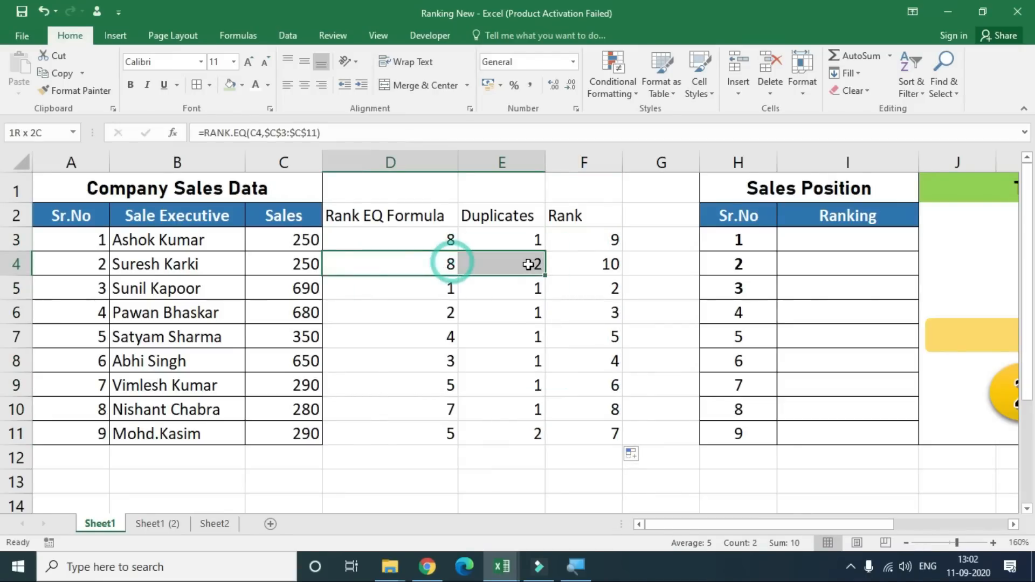
pyautogui.moveTo(435, 432); pyautogui.dragTo(526, 431)
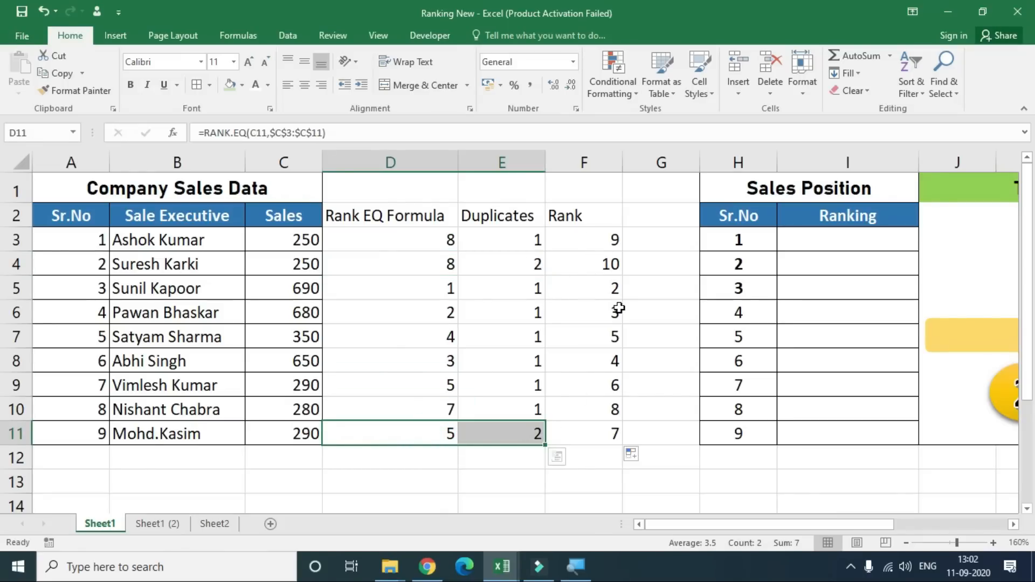
pyautogui.moveTo(607, 241); pyautogui.dragTo(602, 409)
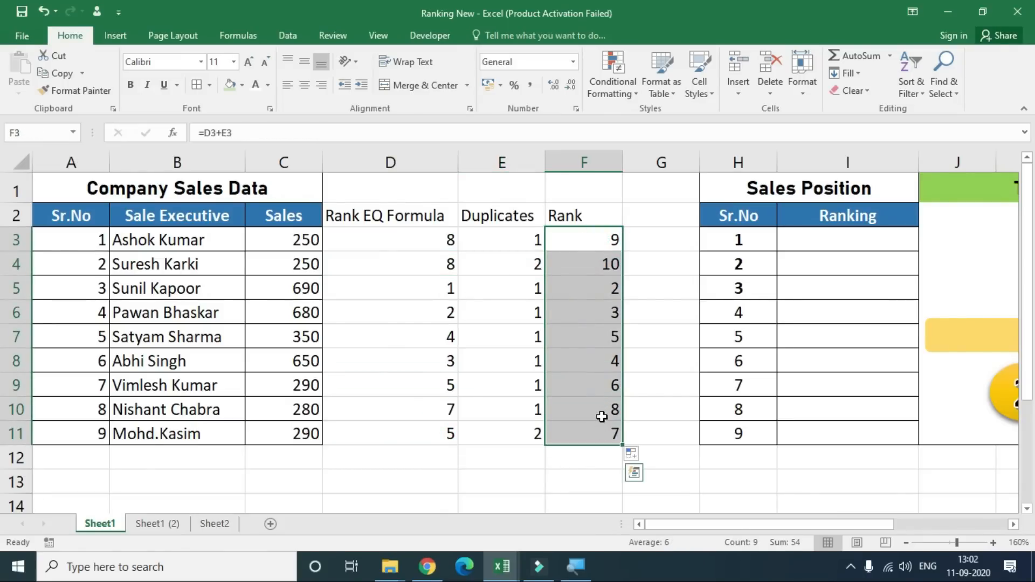
pyautogui.click(593, 285)
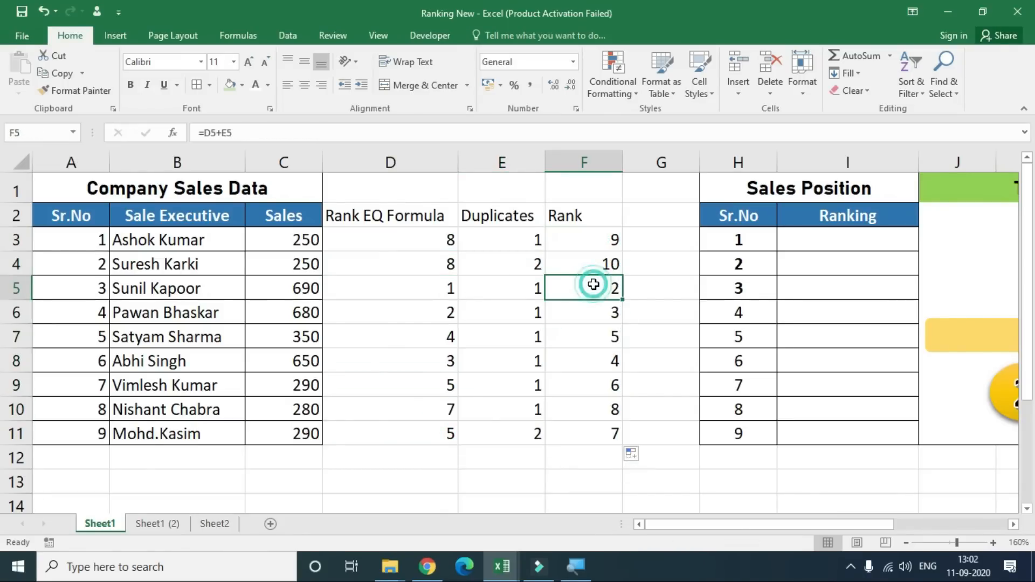
# Step: Change the Rank formula in F3 to =D3+E3-1 and fill it down to F11
pyautogui.click(594, 249)
pyautogui.doubleClick(614, 242)
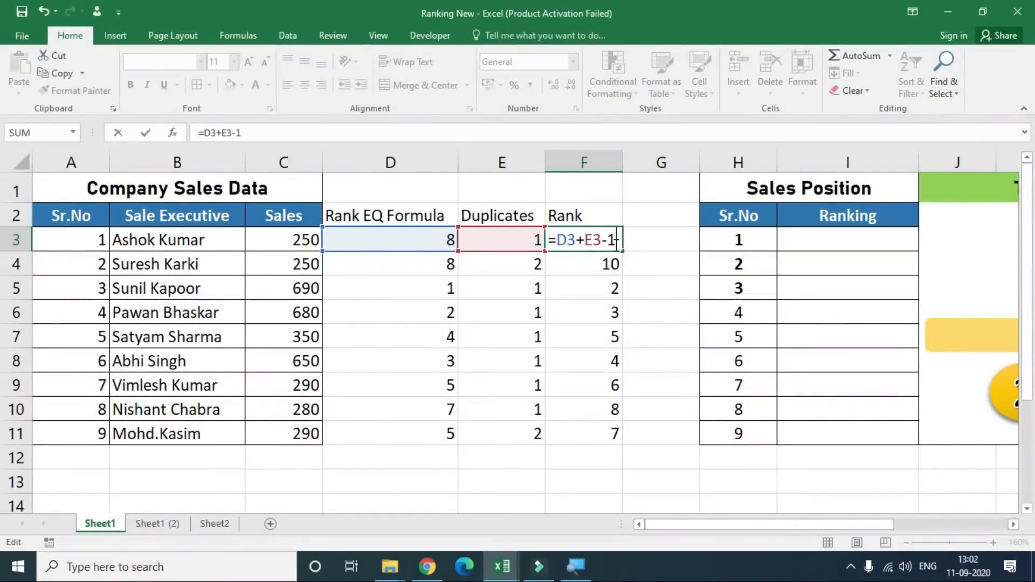
pyautogui.press('Return')
pyautogui.click(614, 240)
pyautogui.moveTo(621, 250); pyautogui.dragTo(620, 434)
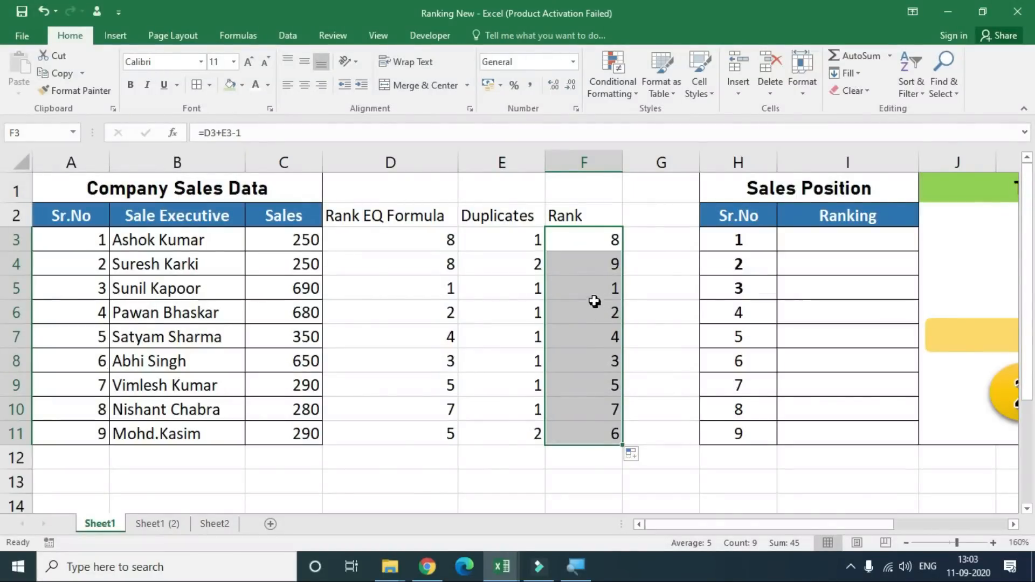
# Step: Check the adjusted ranks in F5 and F6 and trace row 5 back to its sale executive
pyautogui.click(594, 295)
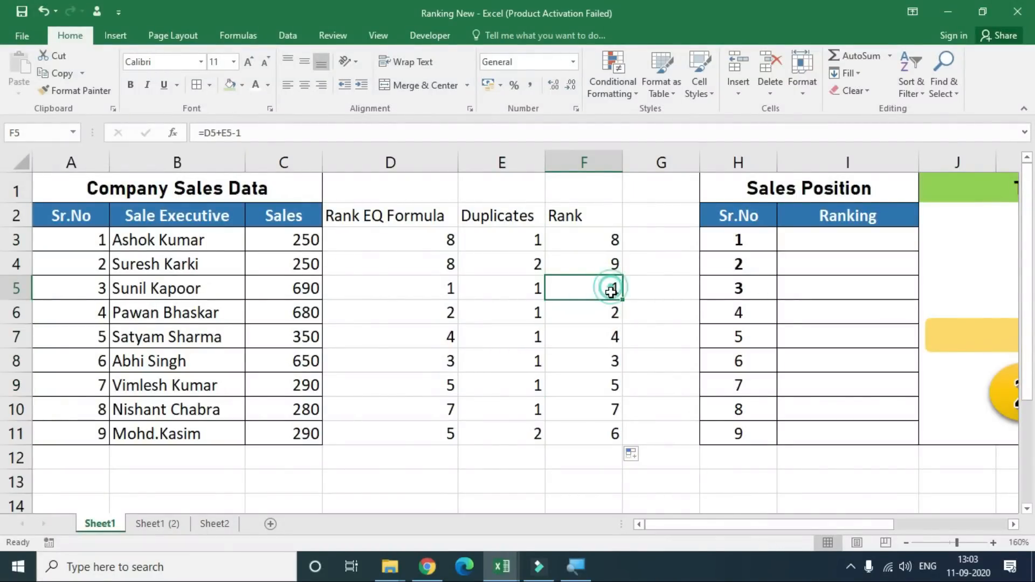
pyautogui.moveTo(609, 289); pyautogui.dragTo(610, 309)
pyautogui.click(605, 312)
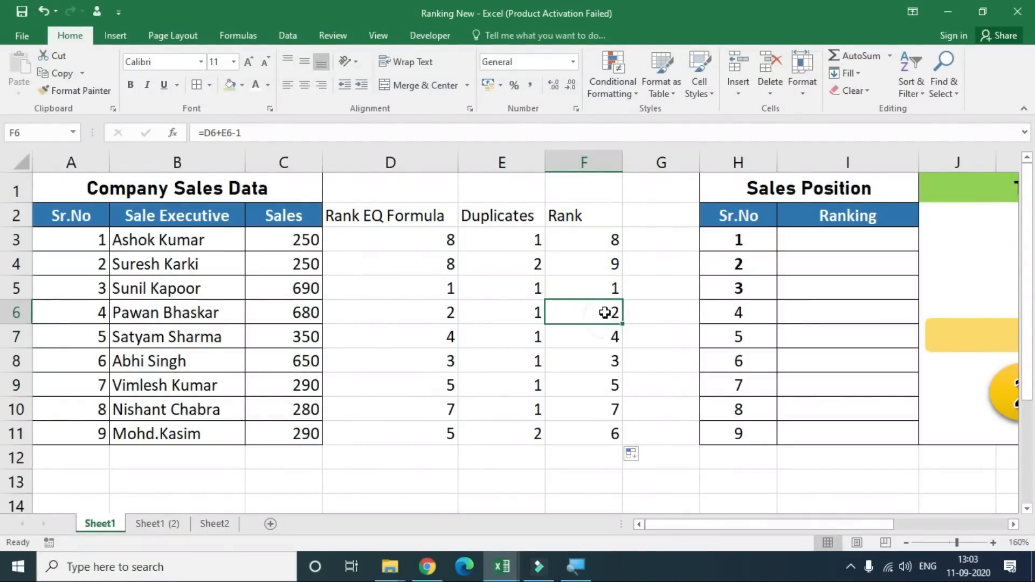
pyautogui.click(605, 285)
pyautogui.moveTo(605, 280); pyautogui.dragTo(143, 280)
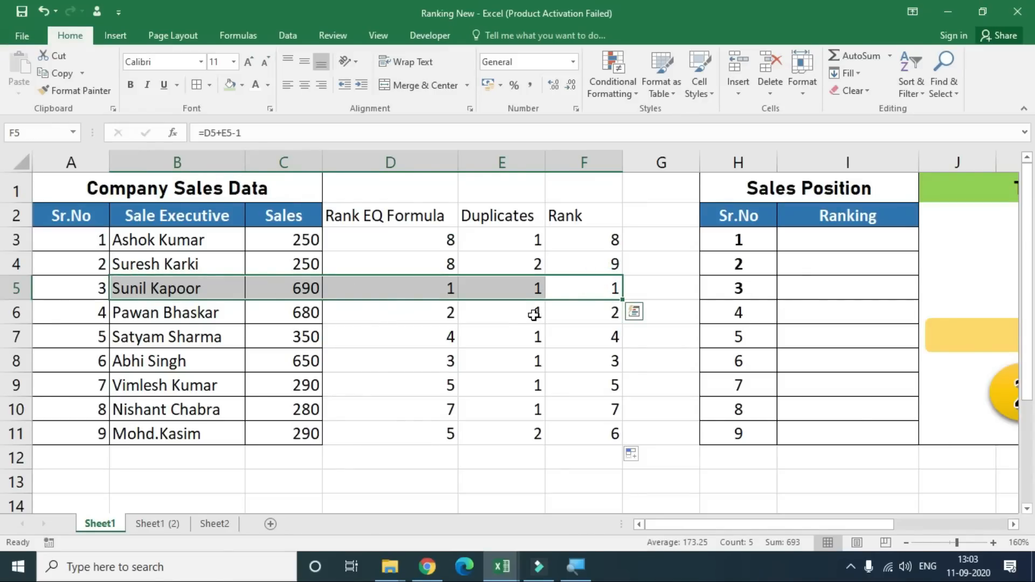
# Step: Review the three helper columns and inspect the RANK.EQ formula in D3 and the COUNTIF range in E3 without changing them
pyautogui.moveTo(414, 215); pyautogui.dragTo(615, 443)
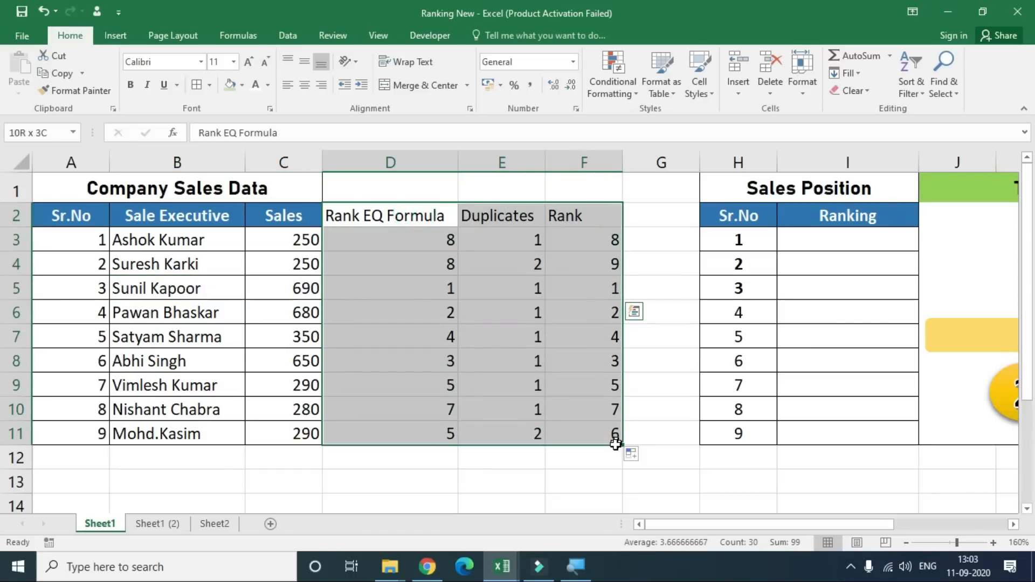
pyautogui.click(437, 242)
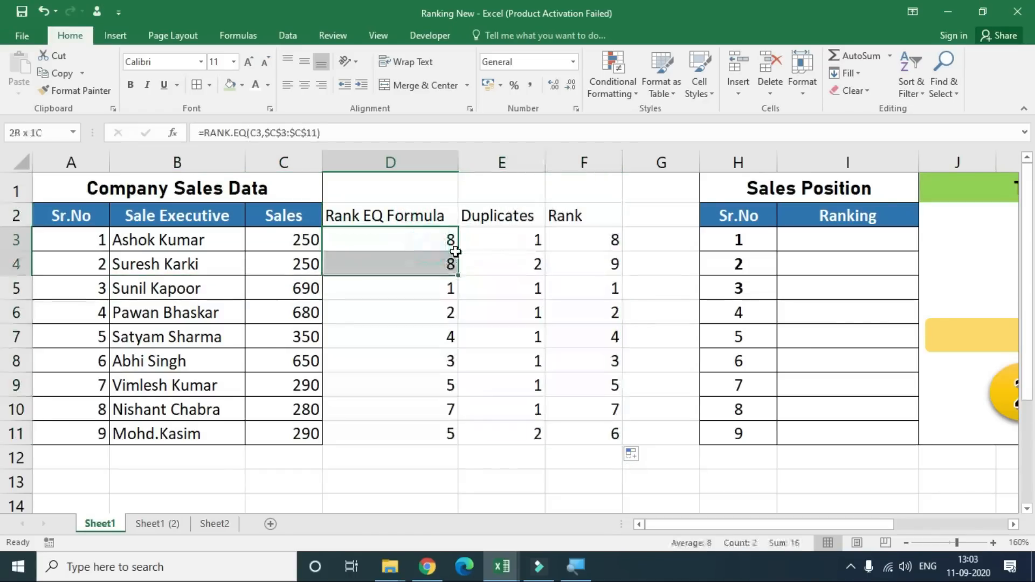
pyautogui.doubleClick(439, 240)
pyautogui.click(508, 238)
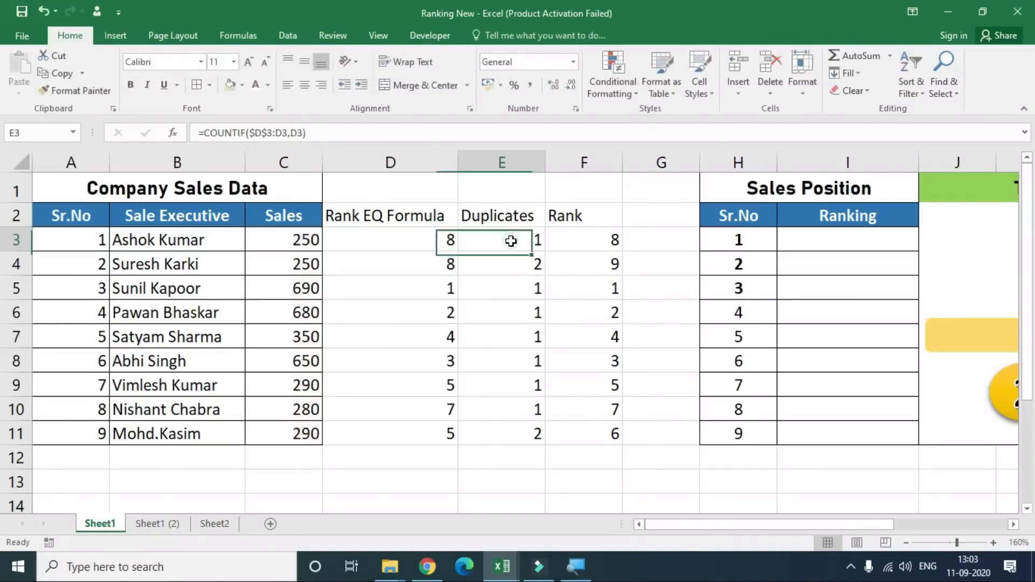
pyautogui.doubleClick(511, 240)
pyautogui.click(558, 240)
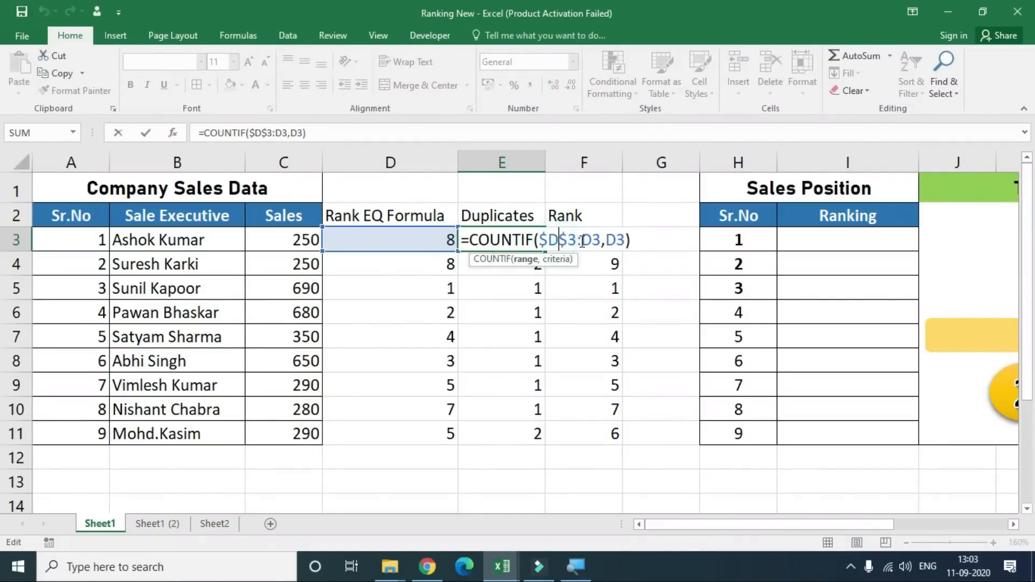
pyautogui.moveTo(601, 241); pyautogui.dragTo(541, 239)
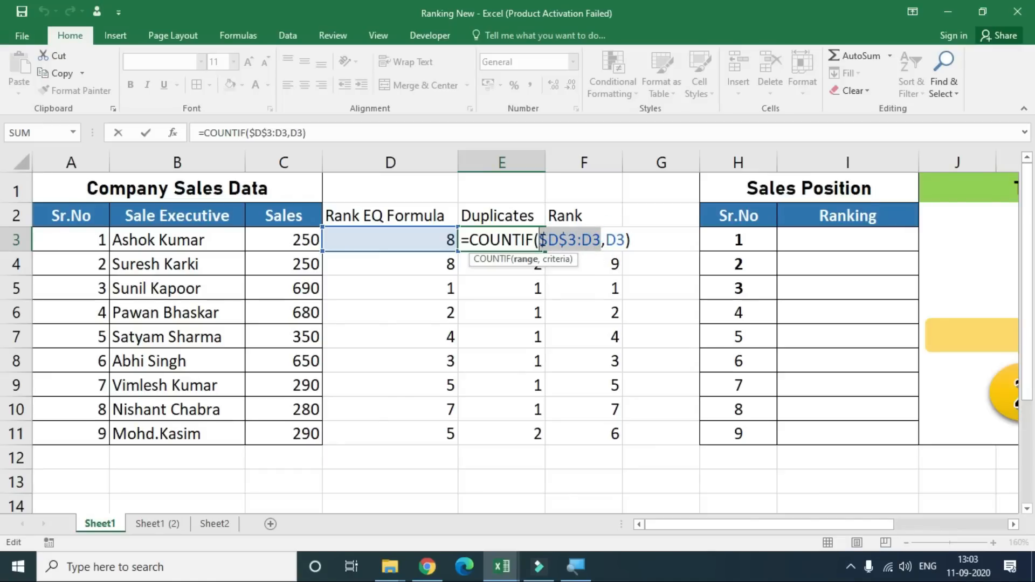
pyautogui.press('Return')
# Step: Inspect the D3+E3 part of the Rank formula in F3 and leave the formula as it is
pyautogui.doubleClick(581, 241)
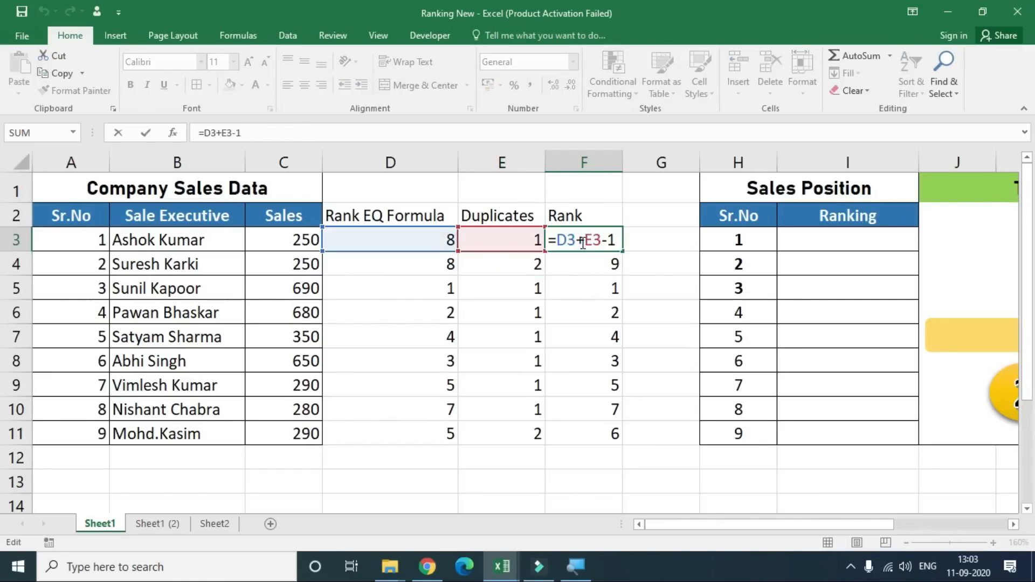
pyautogui.moveTo(606, 240); pyautogui.dragTo(548, 240)
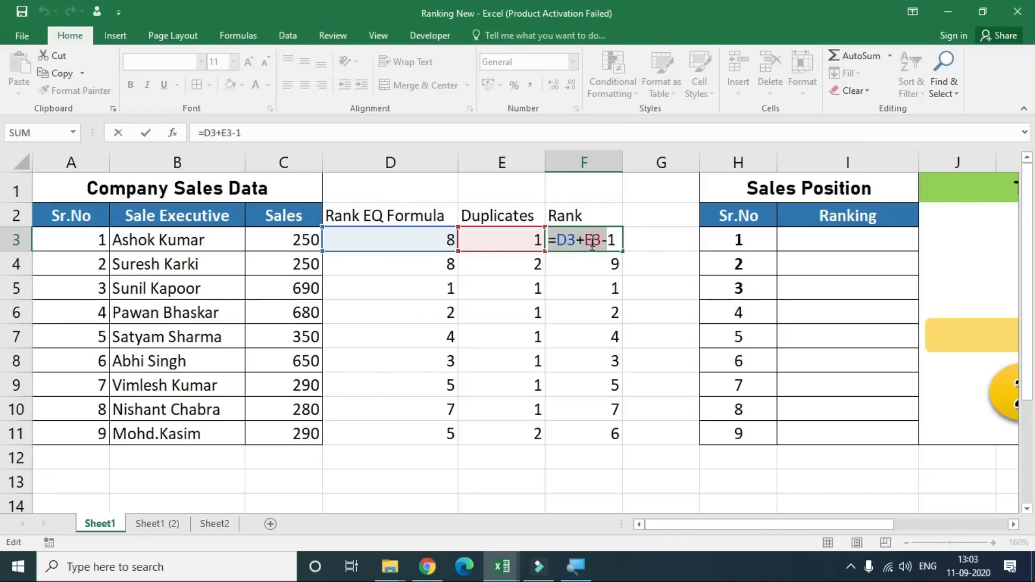
pyautogui.press('Return')
# Step: Compare the Rank values in F3:F11 with the Sales Position serial numbers, the empty Ranking cells and the sale executive names
pyautogui.click(596, 213)
pyautogui.moveTo(600, 232); pyautogui.dragTo(623, 432)
pyautogui.moveTo(837, 241); pyautogui.dragTo(839, 425)
pyautogui.moveTo(170, 238); pyautogui.dragTo(182, 431)
pyautogui.moveTo(588, 240); pyautogui.dragTo(584, 434)
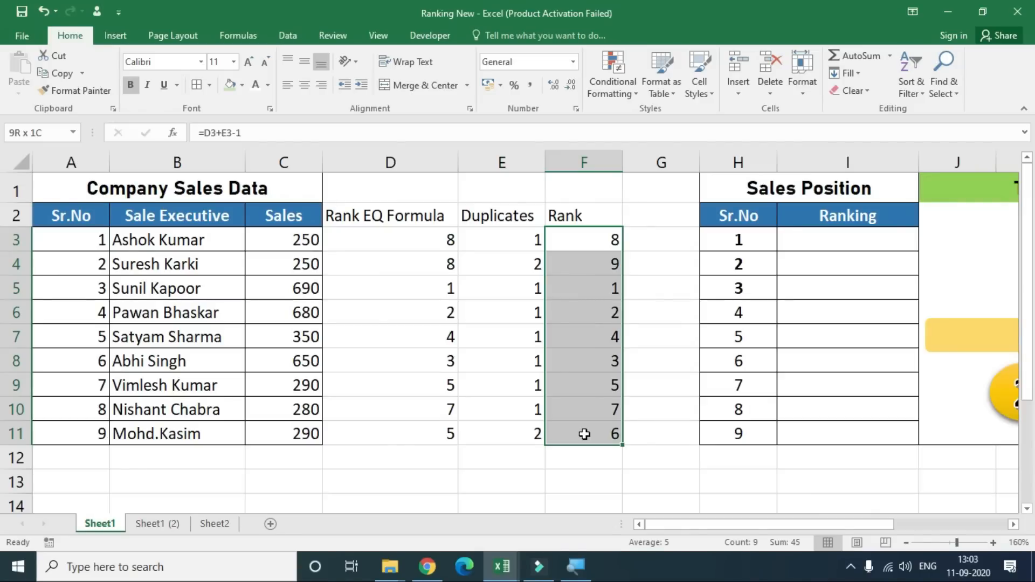
pyautogui.moveTo(737, 240); pyautogui.dragTo(731, 441)
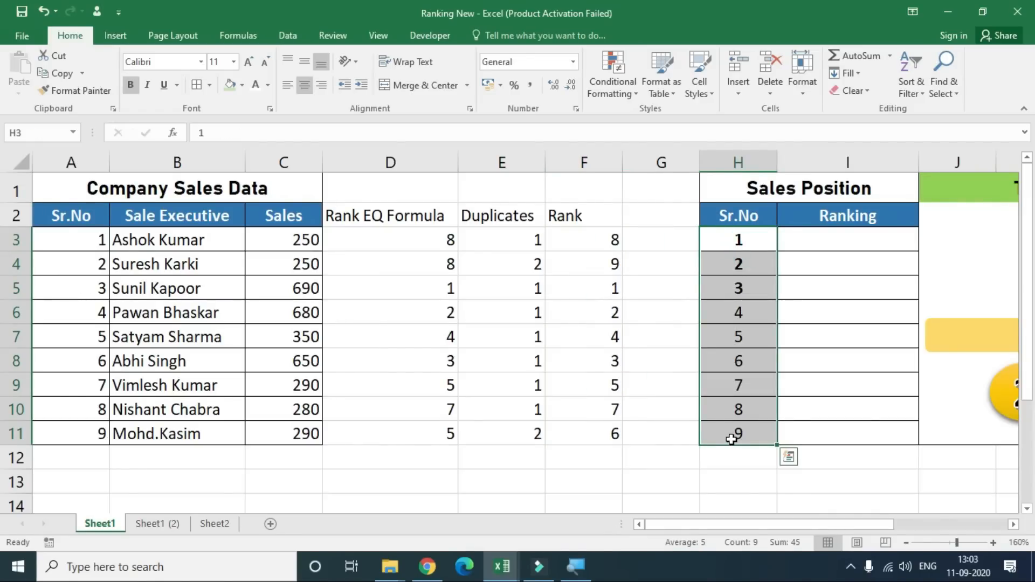
pyautogui.moveTo(613, 246); pyautogui.dragTo(612, 434)
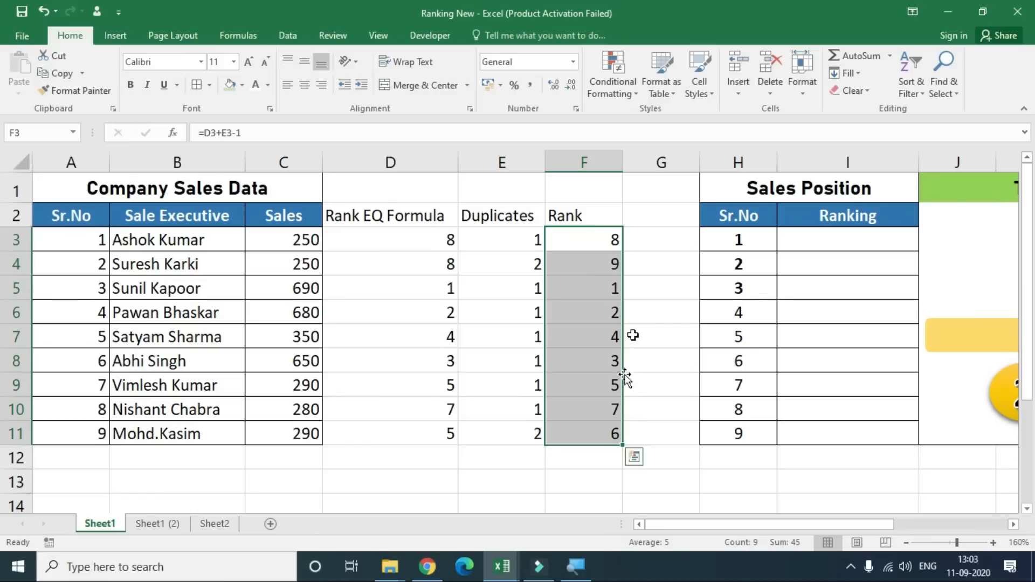
pyautogui.moveTo(746, 238); pyautogui.dragTo(746, 434)
pyautogui.click(747, 239)
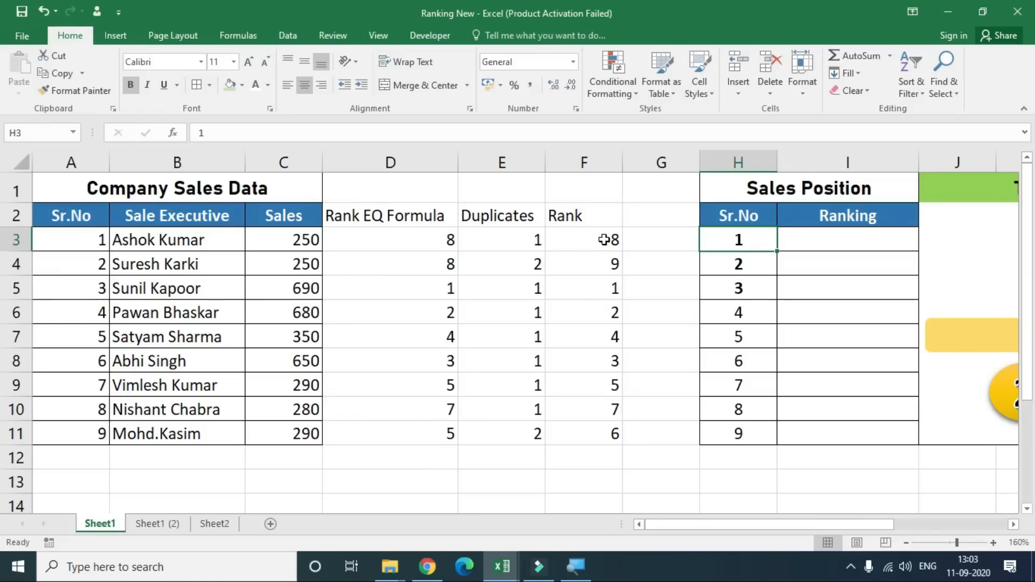
pyautogui.moveTo(605, 239); pyautogui.dragTo(589, 431)
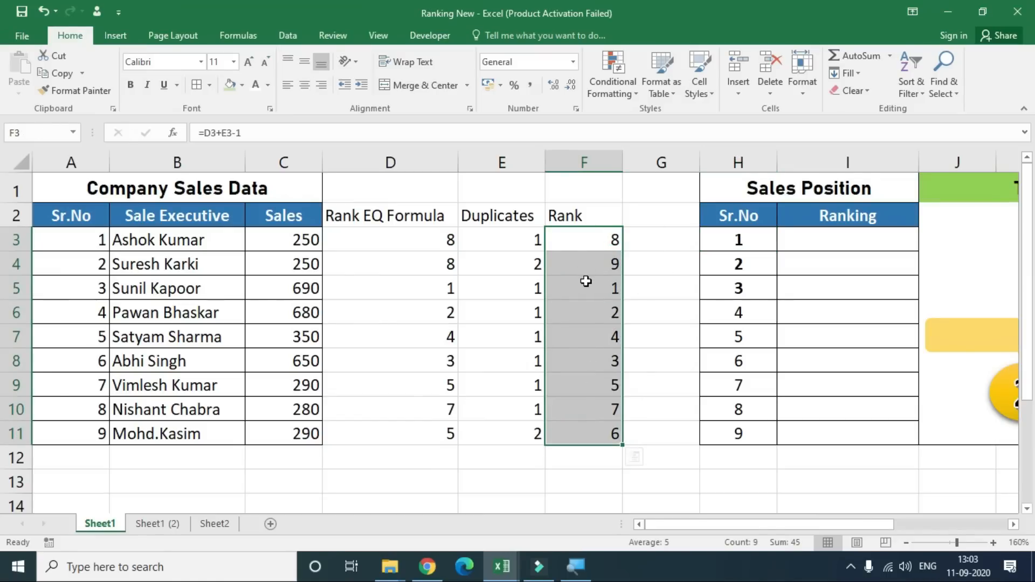
# Step: Trace Sales Position numbers 1, 2 and 3 to the Company Sales Data rows holding the same Rank values
pyautogui.moveTo(606, 286); pyautogui.dragTo(47, 291)
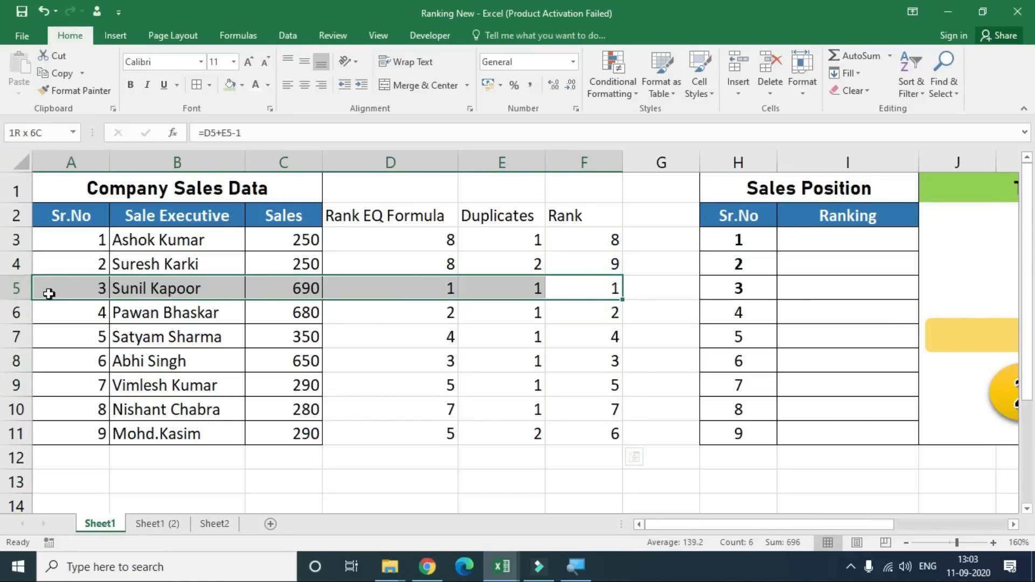
pyautogui.click(742, 239)
pyautogui.click(743, 260)
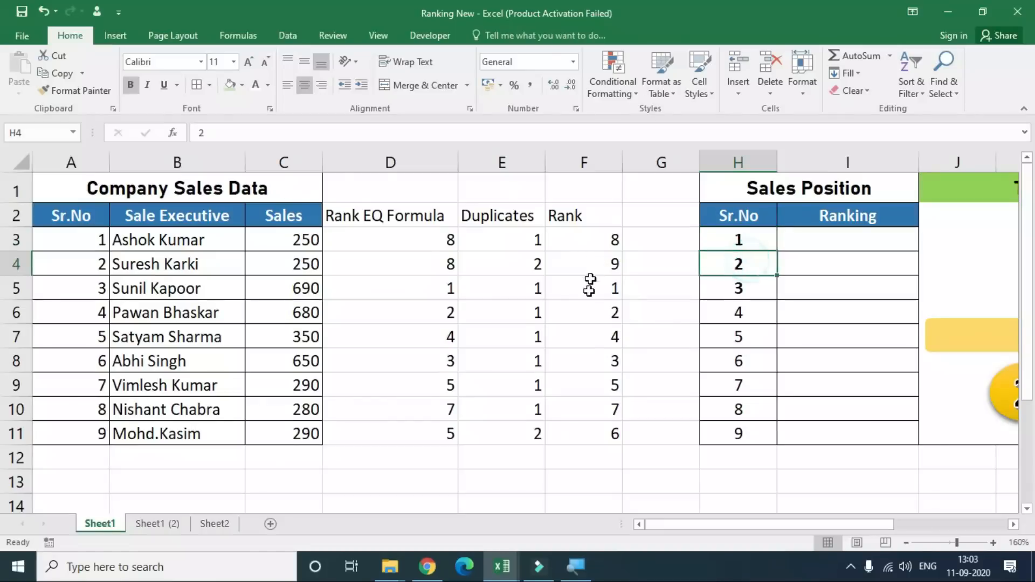
pyautogui.moveTo(611, 313); pyautogui.dragTo(9, 308)
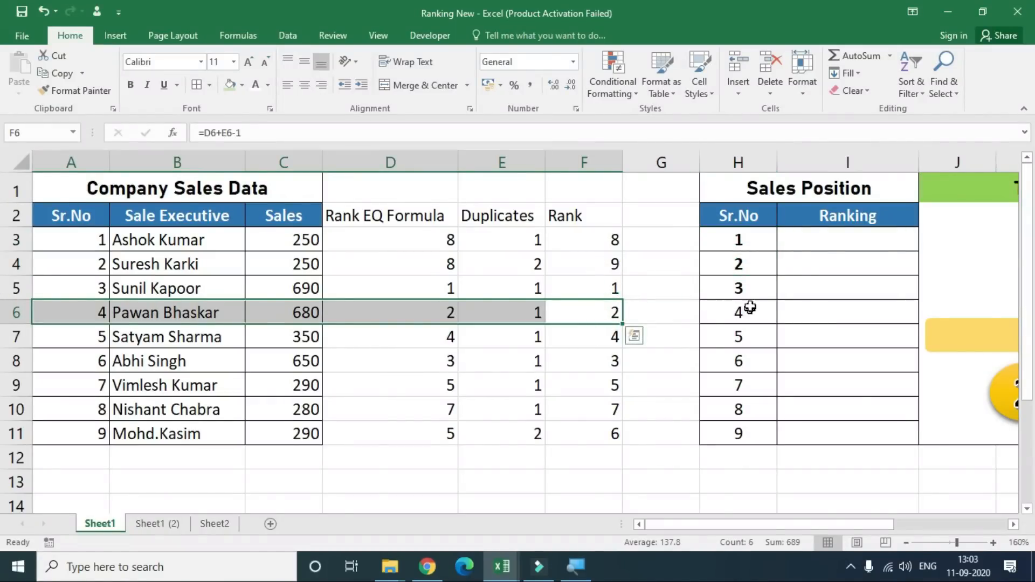
pyautogui.click(752, 287)
pyautogui.moveTo(605, 357); pyautogui.dragTo(43, 361)
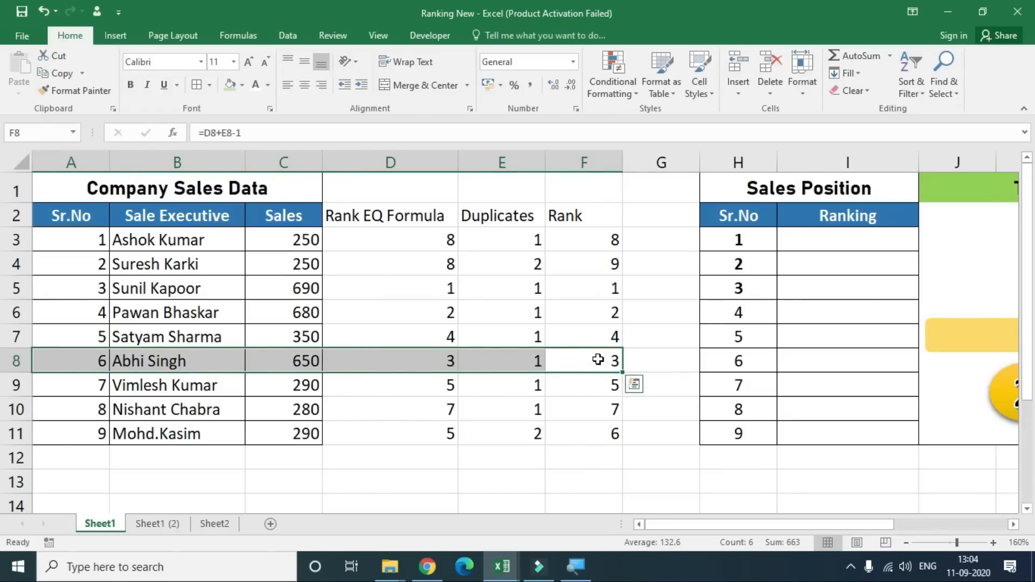
# Step: Start a MATCH formula in I3 that looks up H3 in the Rank range F3:F11 with match type 0
pyautogui.click(750, 239)
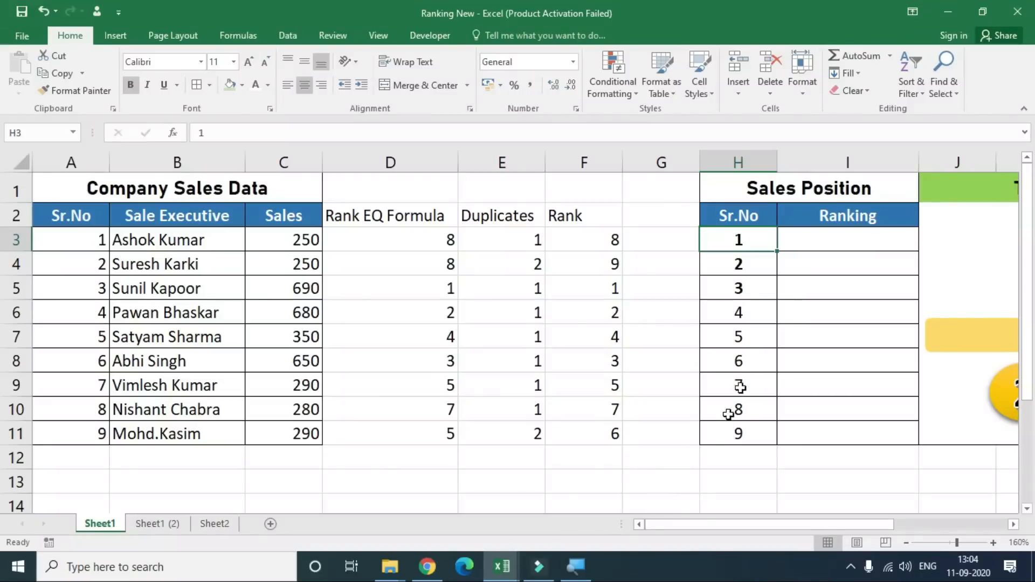
pyautogui.click(813, 239)
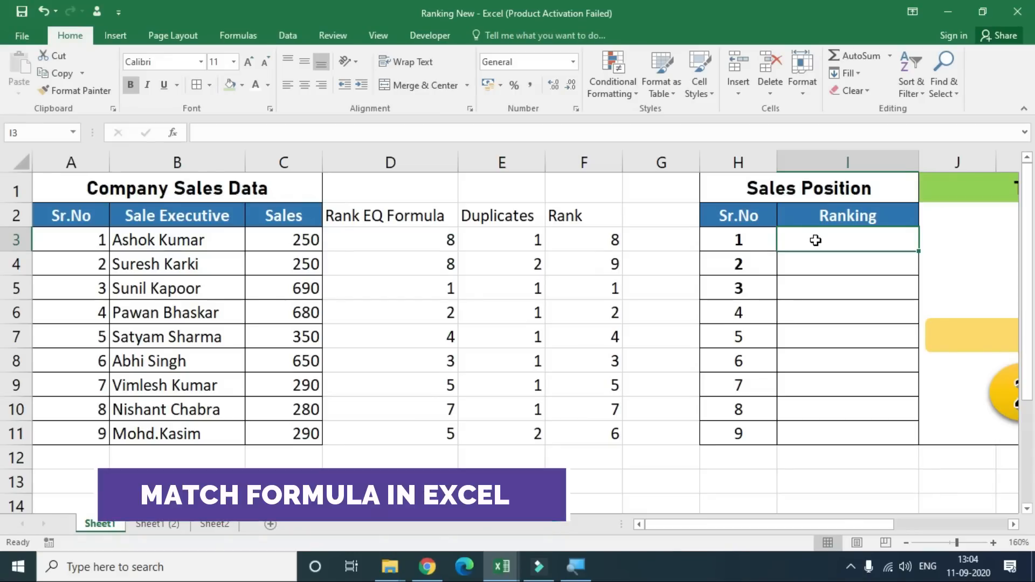
pyautogui.write('=MAT')
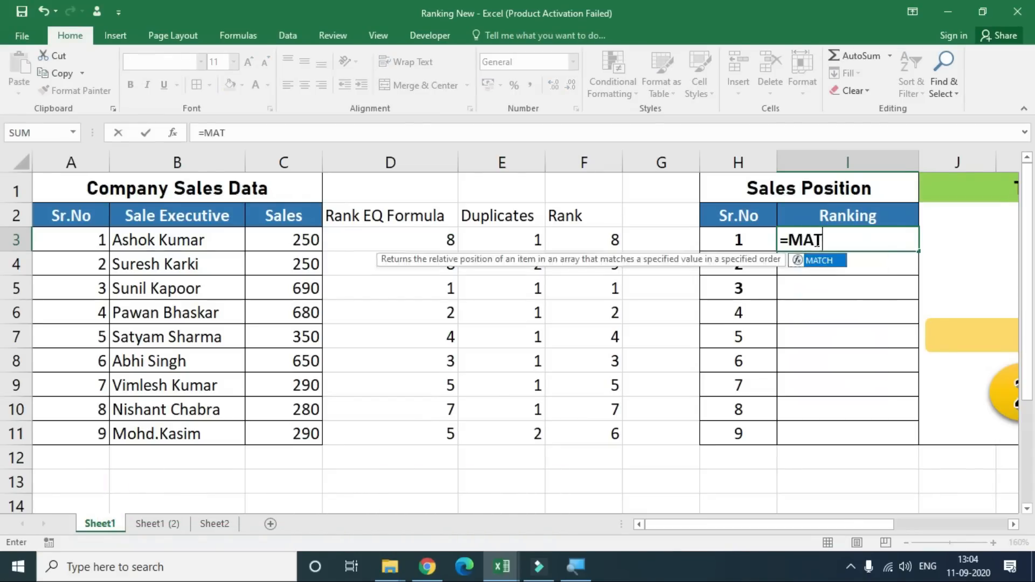
pyautogui.write('CH(')
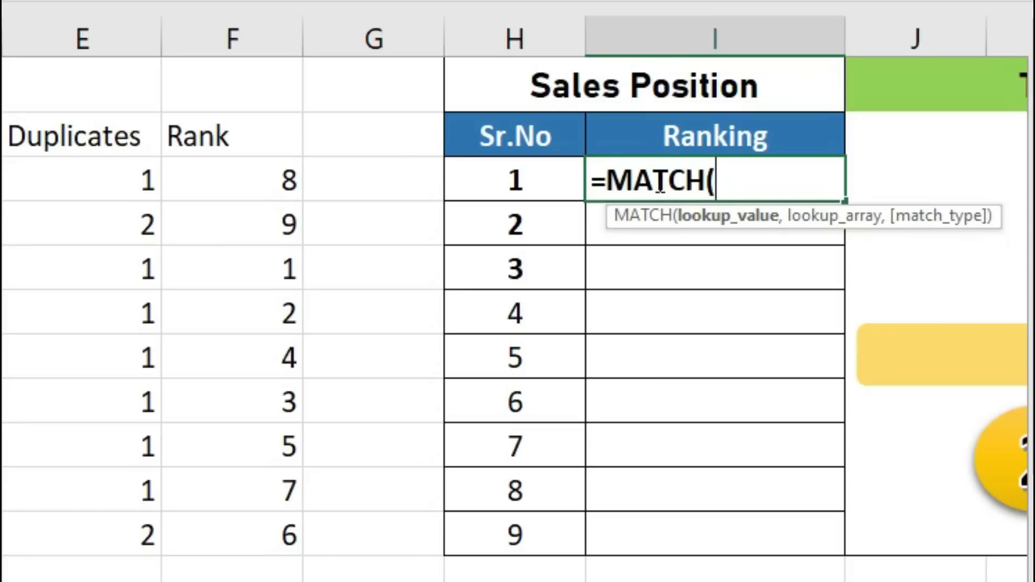
pyautogui.click(550, 182)
pyautogui.write(',')
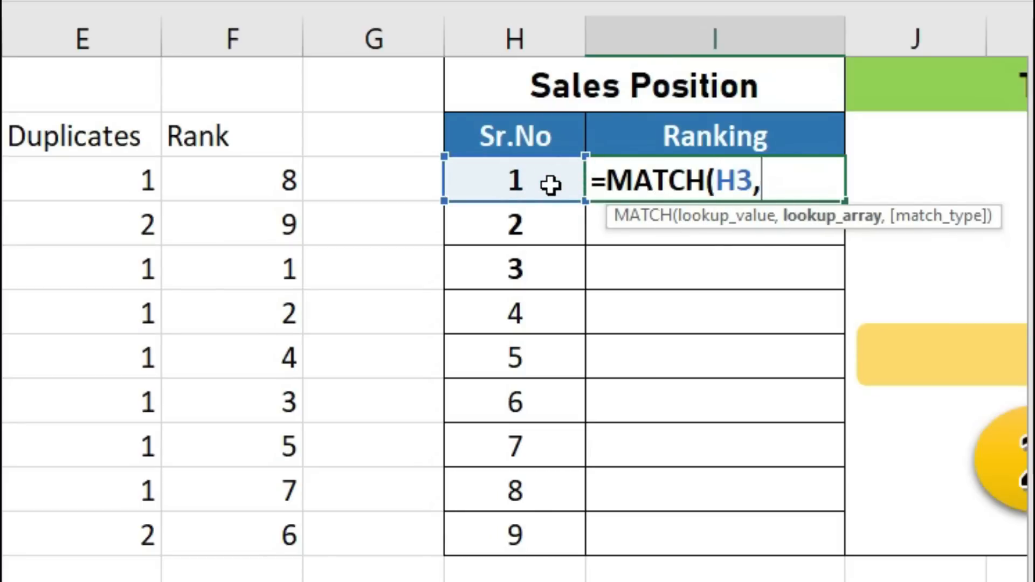
pyautogui.moveTo(286, 181); pyautogui.dragTo(252, 532)
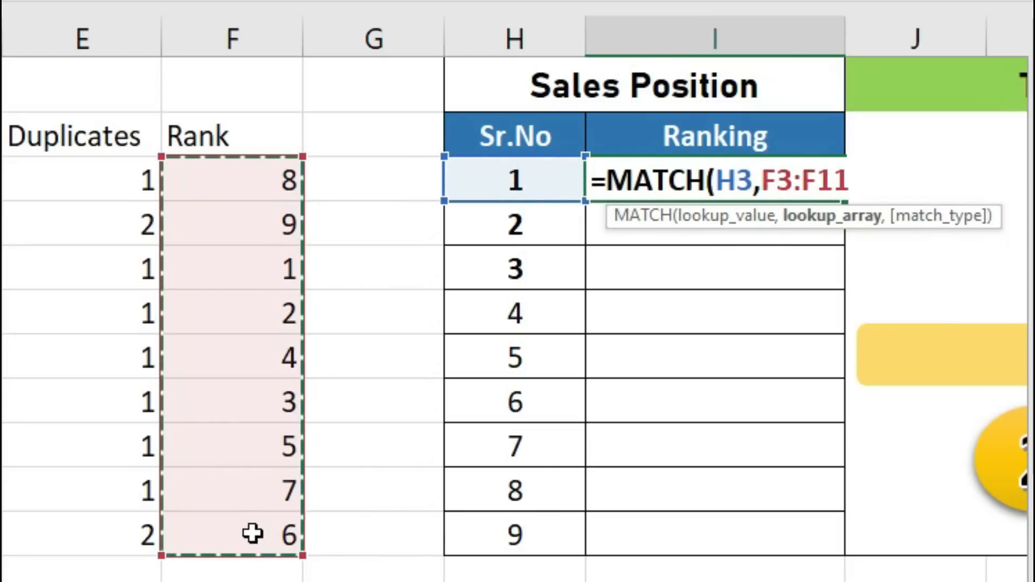
pyautogui.write(',0')
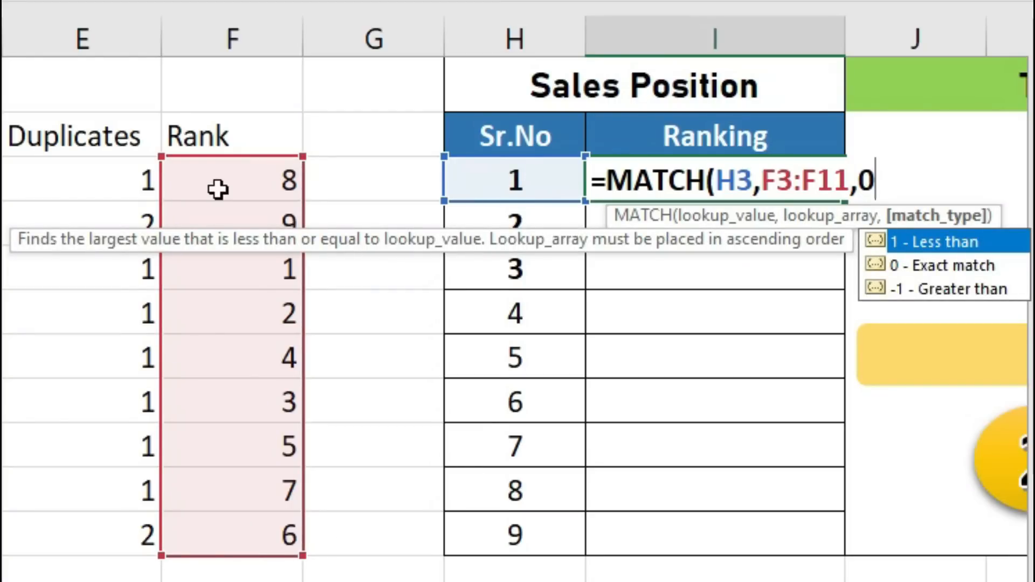
# Step: Make the lookup range absolute as $F$3:$F$11, complete the MATCH formula in I3 and fill it down to I11
pyautogui.moveTo(762, 180); pyautogui.dragTo(852, 180)
pyautogui.press('F4')
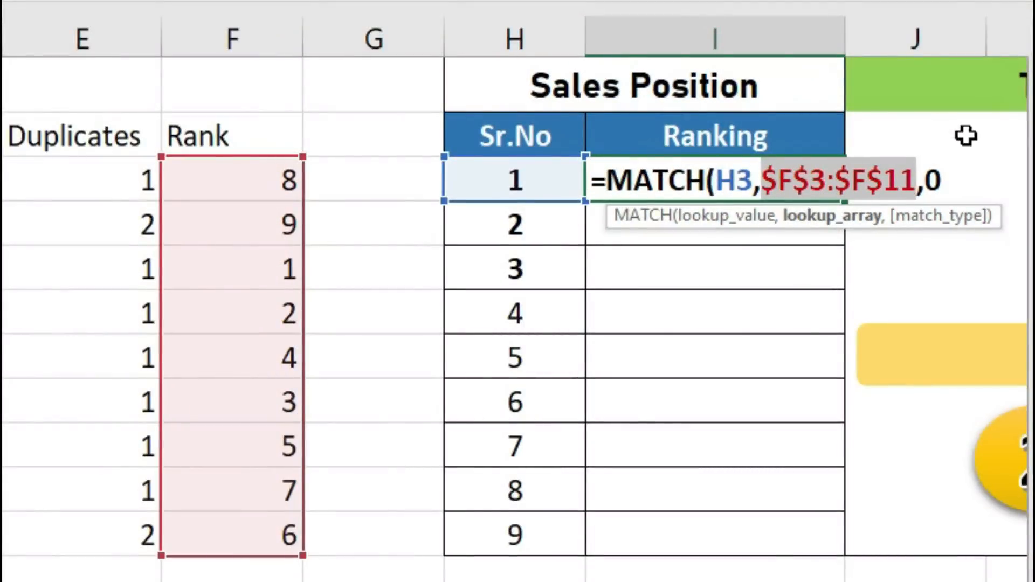
pyautogui.click(954, 186)
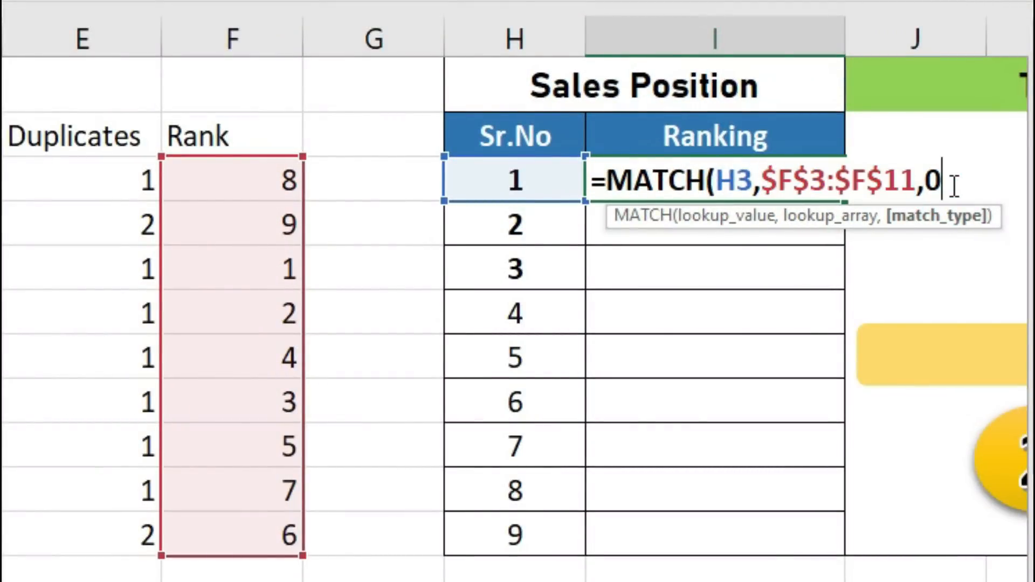
pyautogui.write(')')
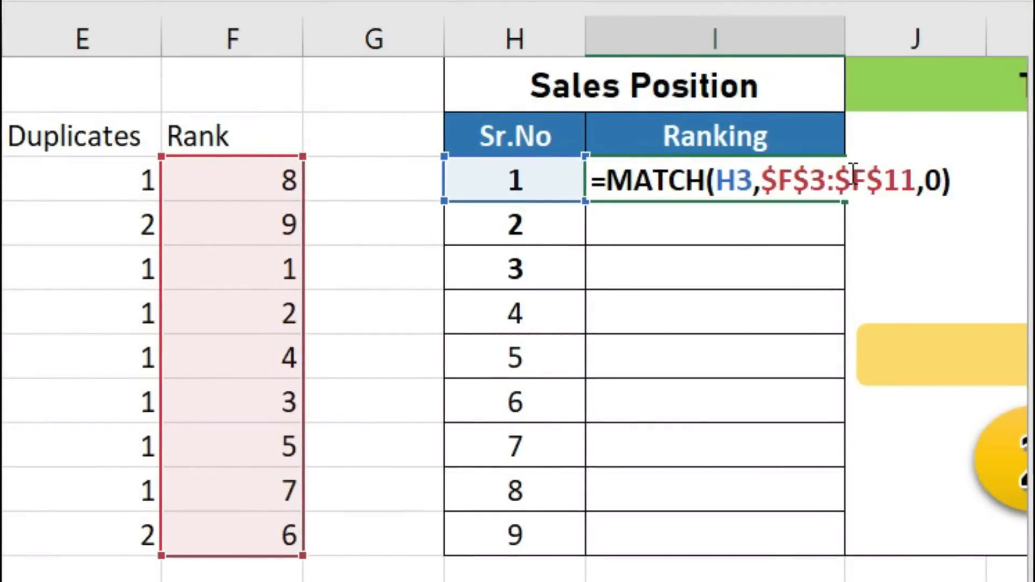
pyautogui.press('Escape')
pyautogui.click(830, 178)
pyautogui.moveTo(844, 200); pyautogui.dragTo(825, 552)
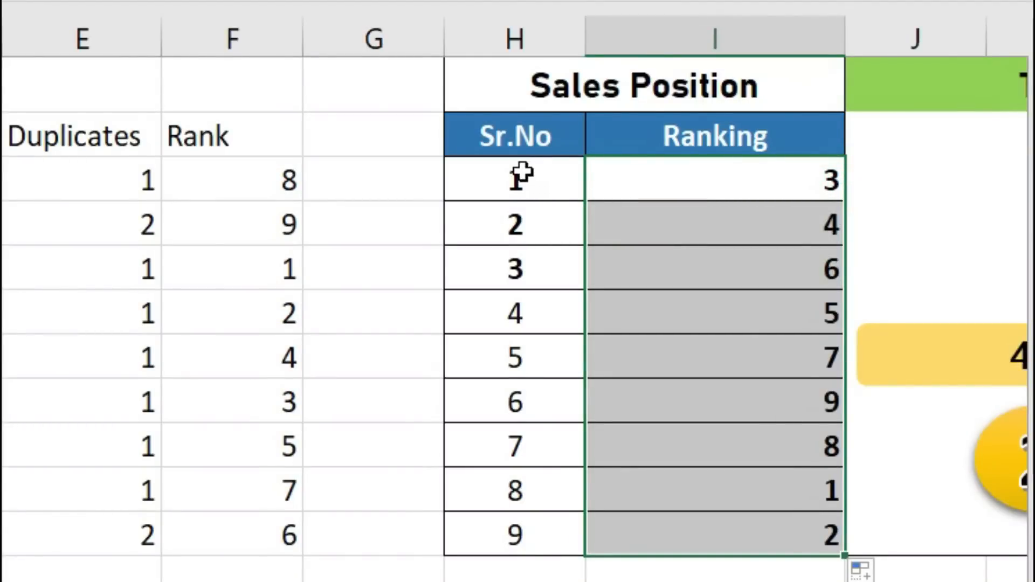
# Step: Compare the Sales Position serial numbers with the matching Rank cells and the MATCH results in the Ranking column
pyautogui.click(527, 173)
pyautogui.click(255, 264)
pyautogui.click(273, 326)
pyautogui.click(750, 216)
pyautogui.click(511, 262)
pyautogui.click(776, 265)
pyautogui.click(555, 308)
pyautogui.click(747, 311)
pyautogui.moveTo(791, 178); pyautogui.dragTo(762, 536)
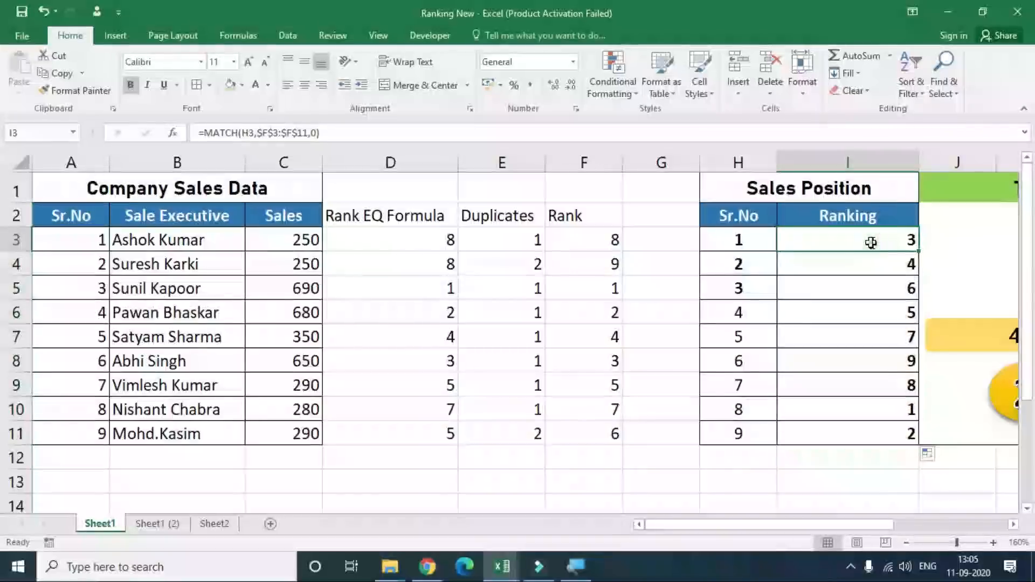
# Step: Inspect the H3 and $F$3:$F$11 arguments of the MATCH formula in I3 and leave the formula as it is
pyautogui.doubleClick(755, 185)
pyautogui.press('Return')
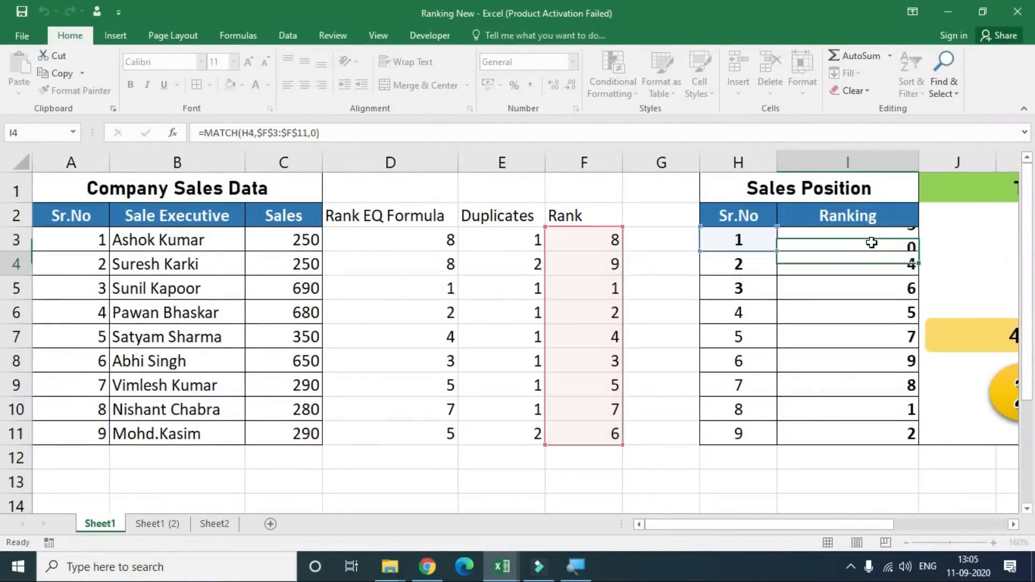
pyautogui.doubleClick(873, 240)
pyautogui.press('Return')
pyautogui.doubleClick(847, 240)
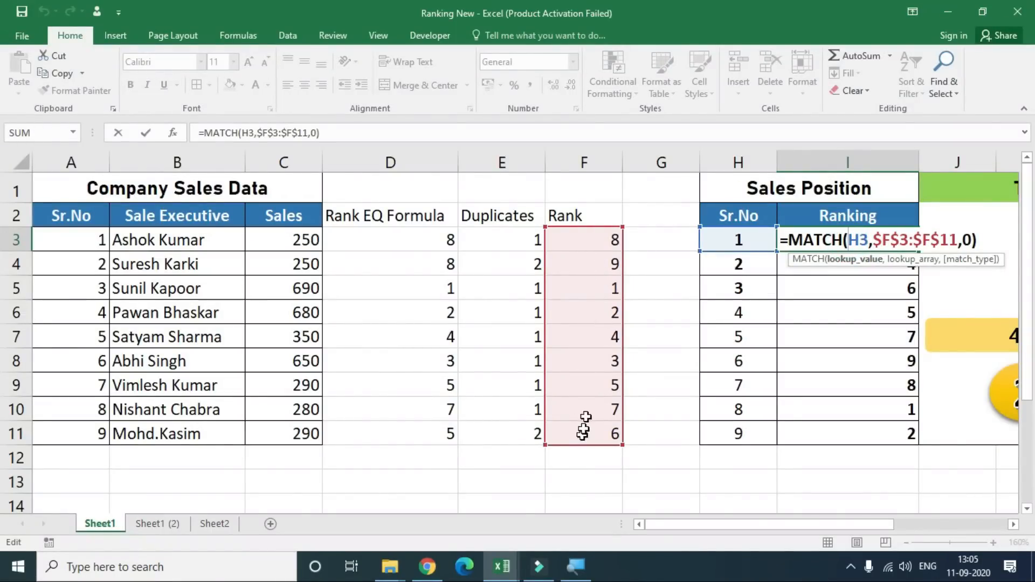
pyautogui.press('Return')
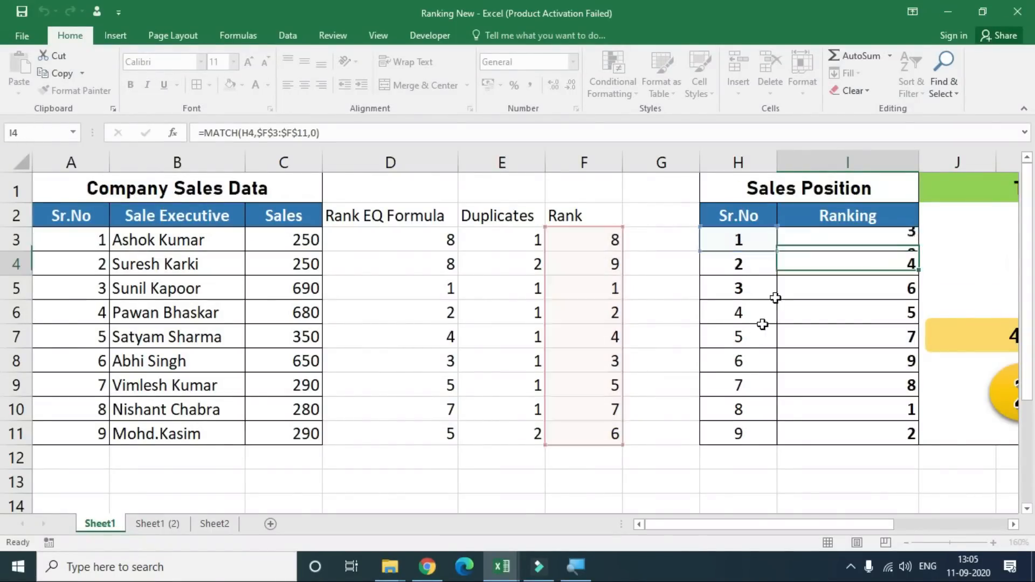
pyautogui.doubleClick(845, 241)
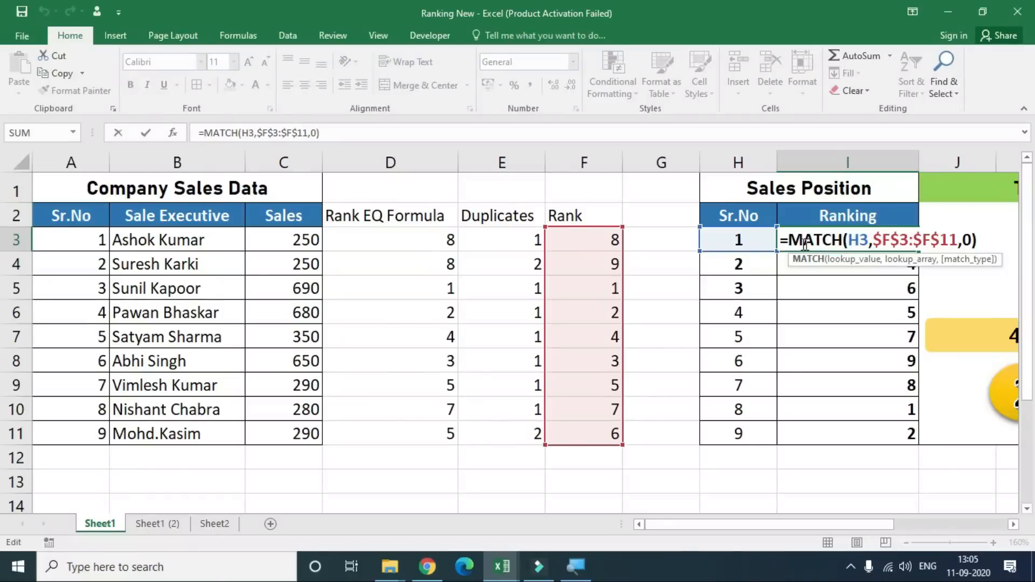
pyautogui.press('Return')
# Step: Relate the row positions in I3 and I4 to the sale executive names in B3:B11
pyautogui.moveTo(188, 242); pyautogui.dragTo(184, 432)
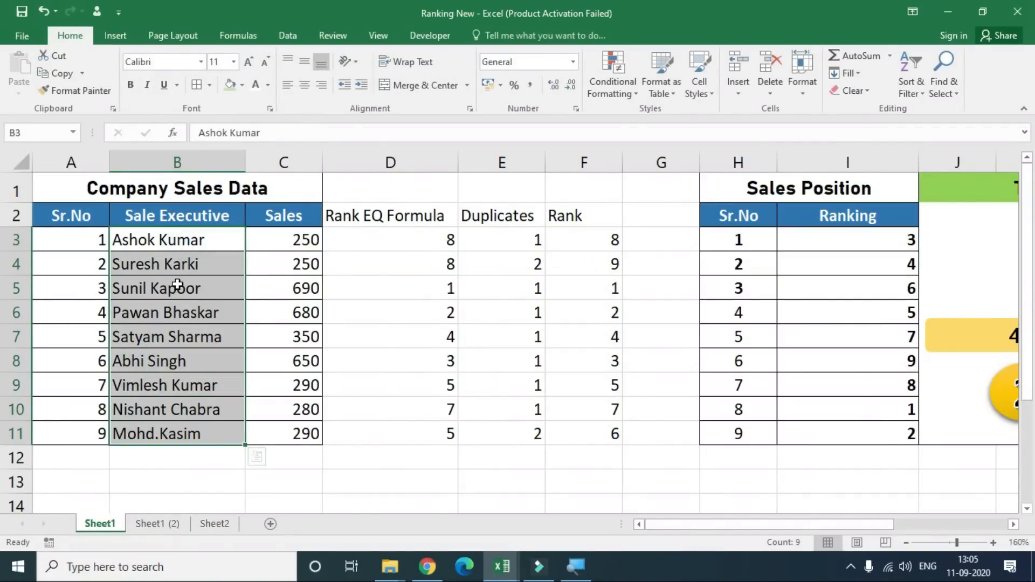
pyautogui.click(178, 285)
pyautogui.click(818, 239)
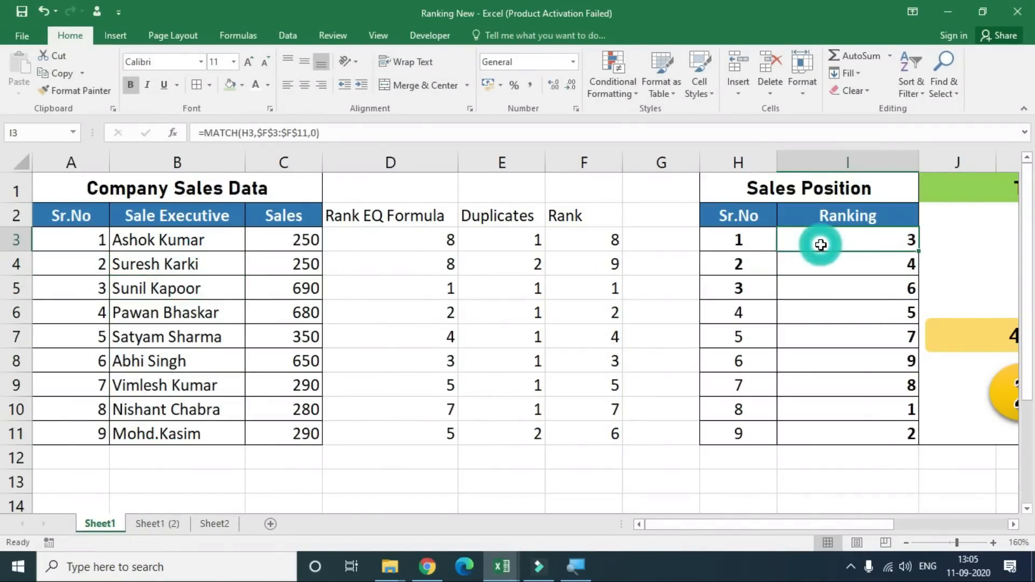
pyautogui.click(221, 313)
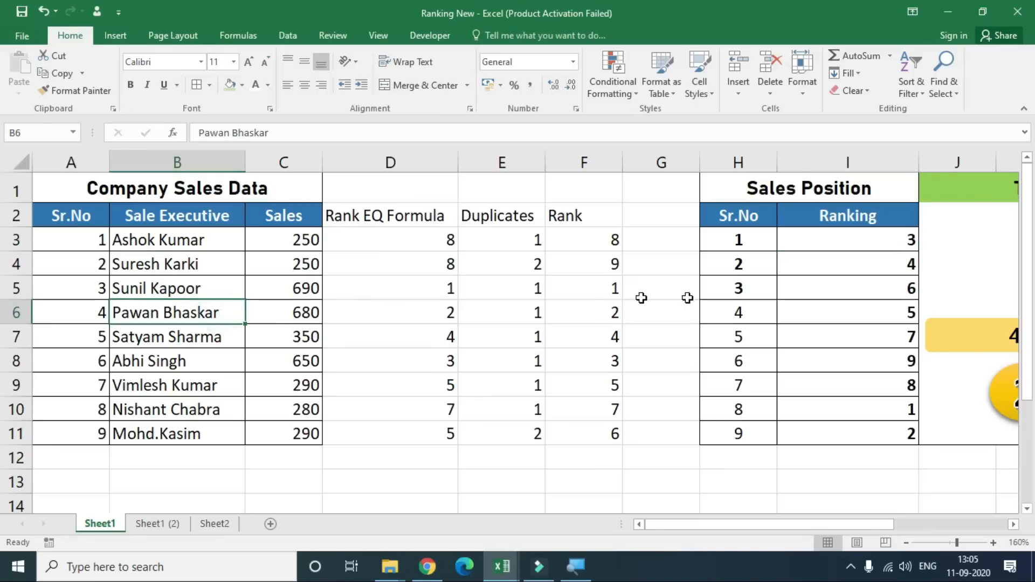
pyautogui.click(903, 265)
pyautogui.click(141, 310)
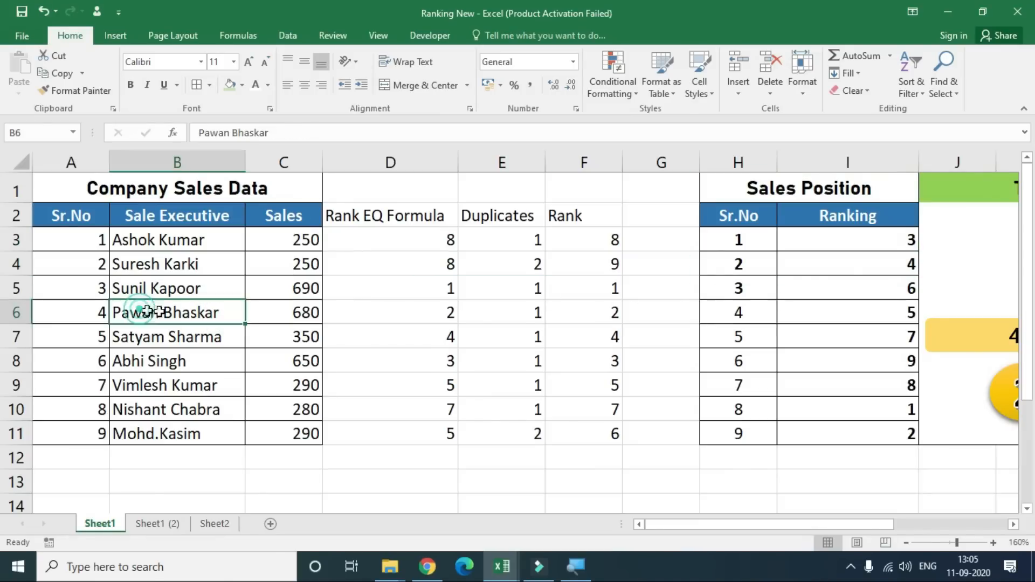
pyautogui.click(849, 263)
pyautogui.click(854, 233)
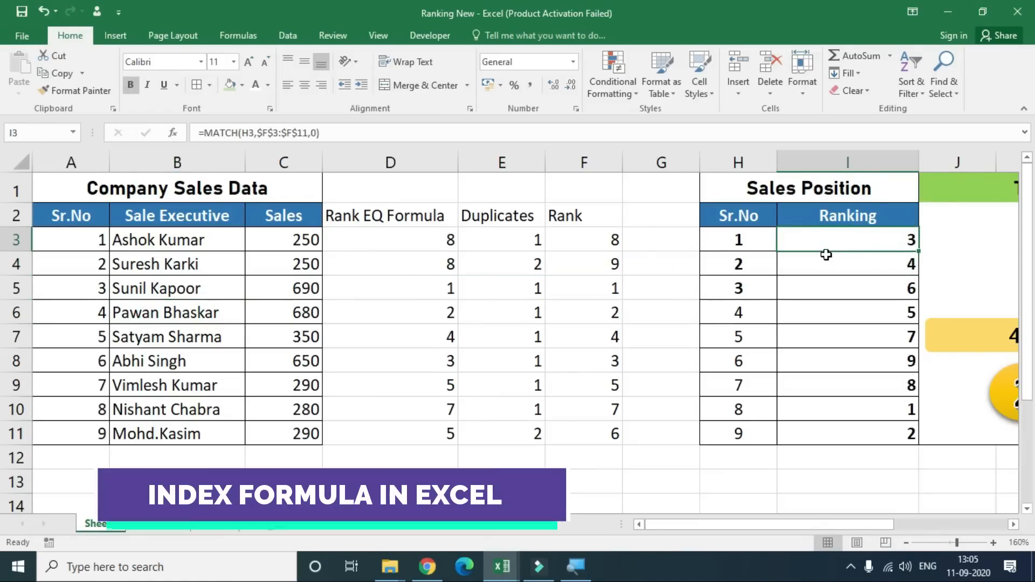
# Step: Enter the trial formula =INDEX(B3:B11,I3,0) in the empty cell G13
pyautogui.click(649, 488)
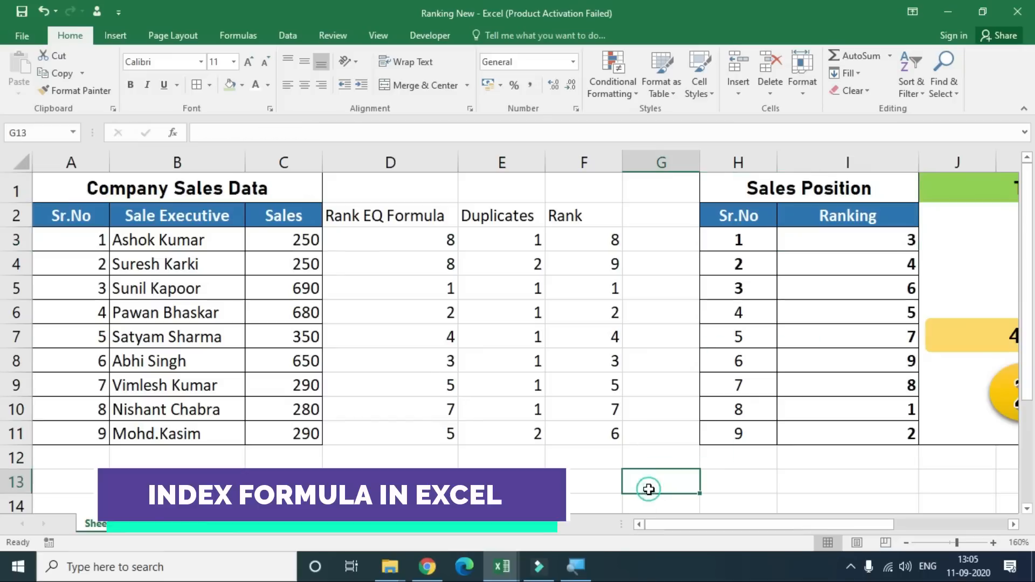
pyautogui.write('=INDEX(')
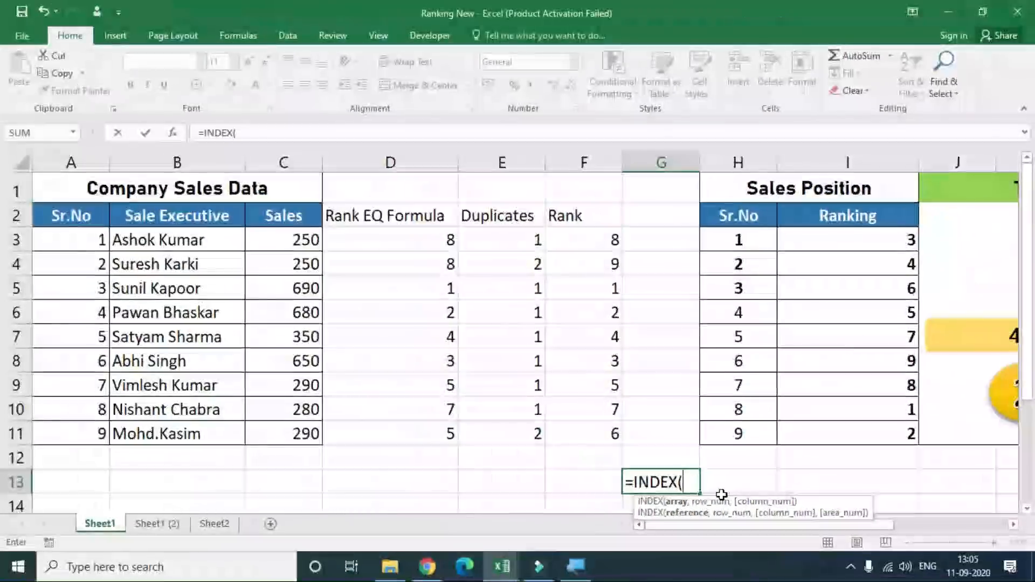
pyautogui.moveTo(153, 233); pyautogui.dragTo(172, 423)
pyautogui.write(',')
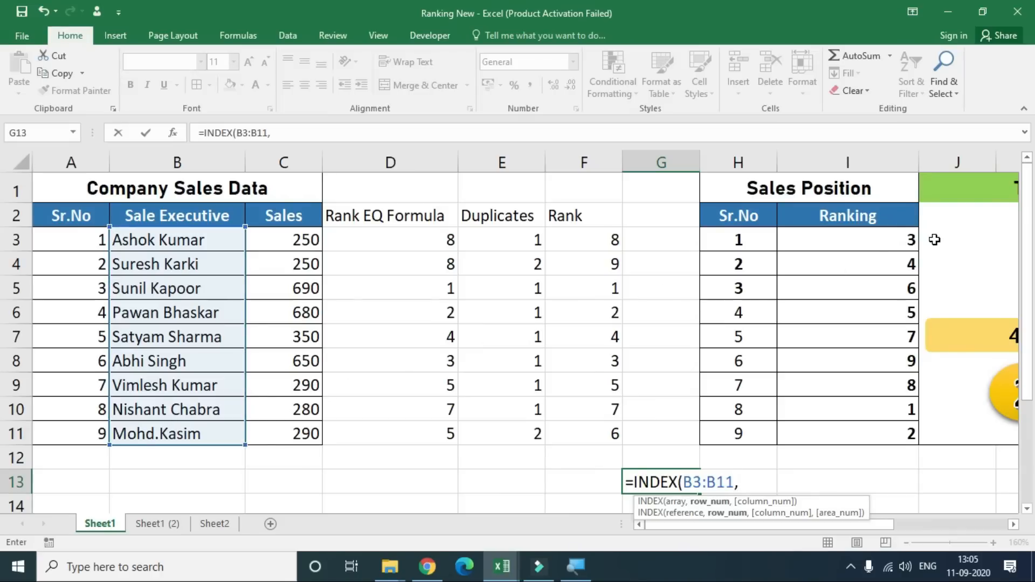
pyautogui.click(897, 239)
pyautogui.write(',')
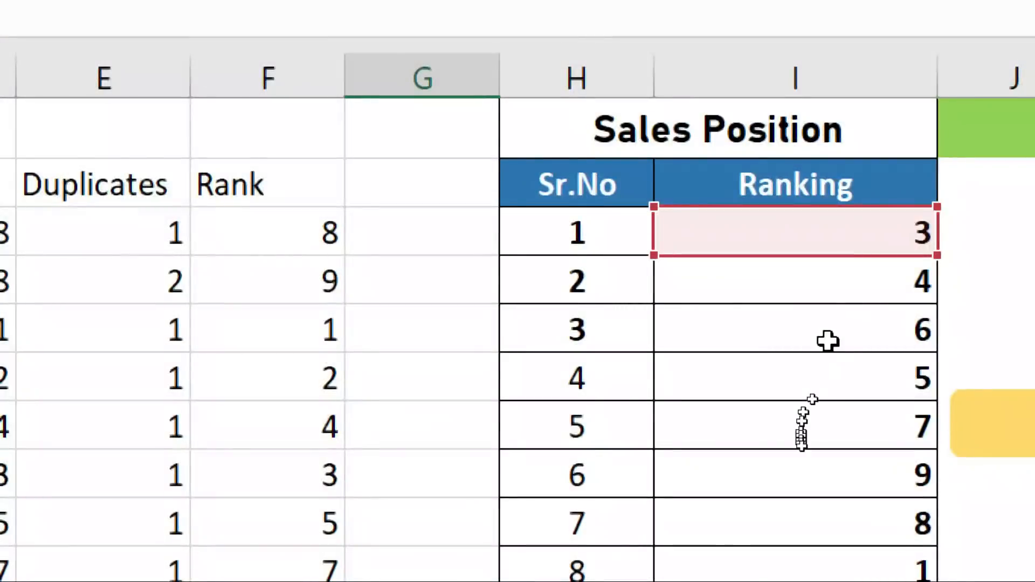
pyautogui.write('0')
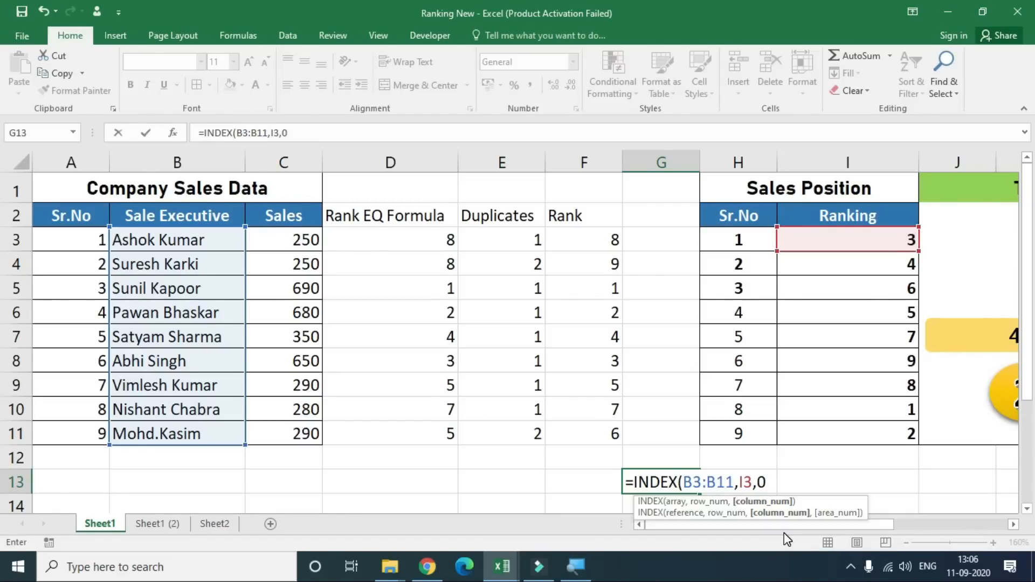
pyautogui.write(')')
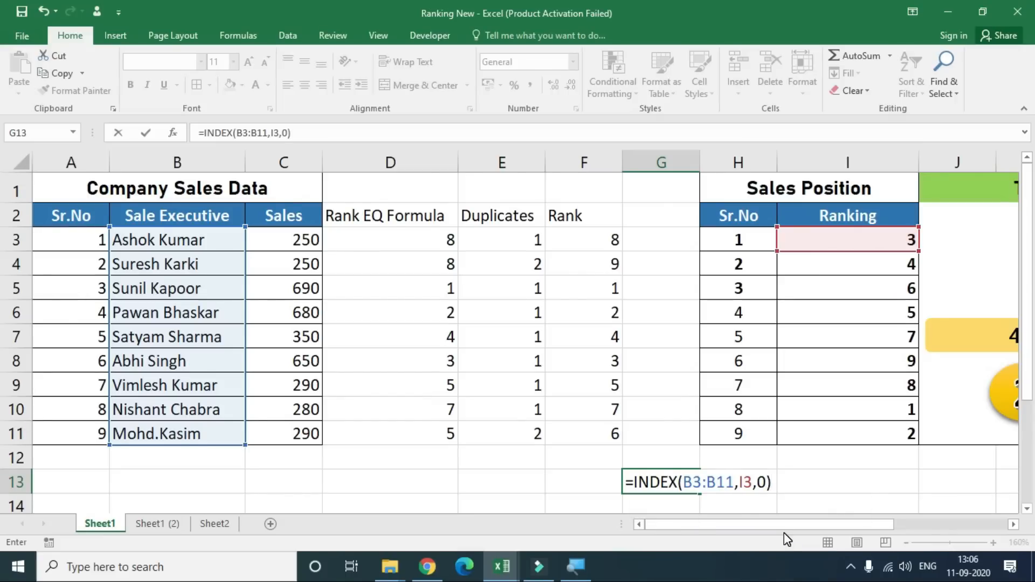
pyautogui.press('BackSpace')
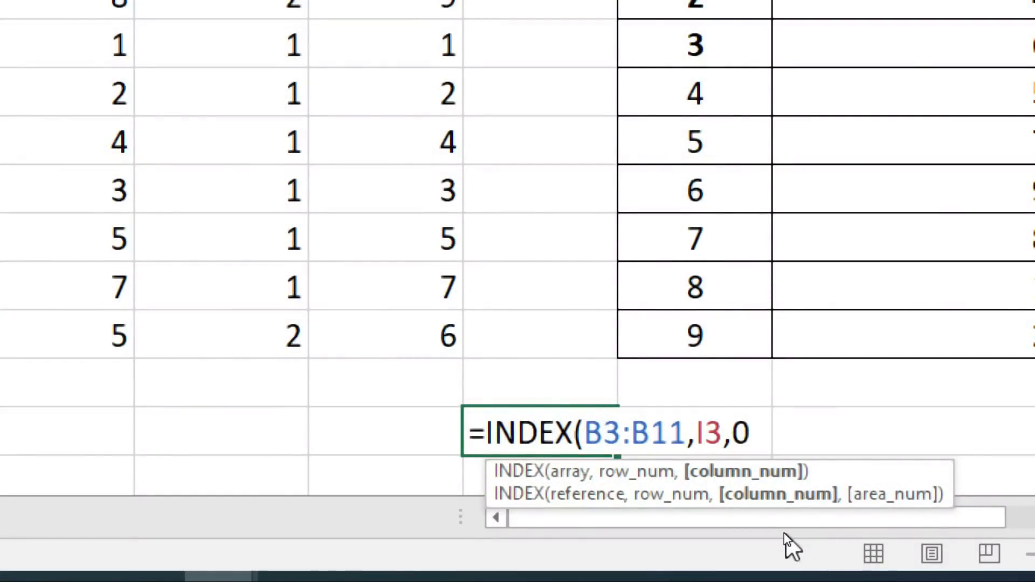
pyautogui.write(')')
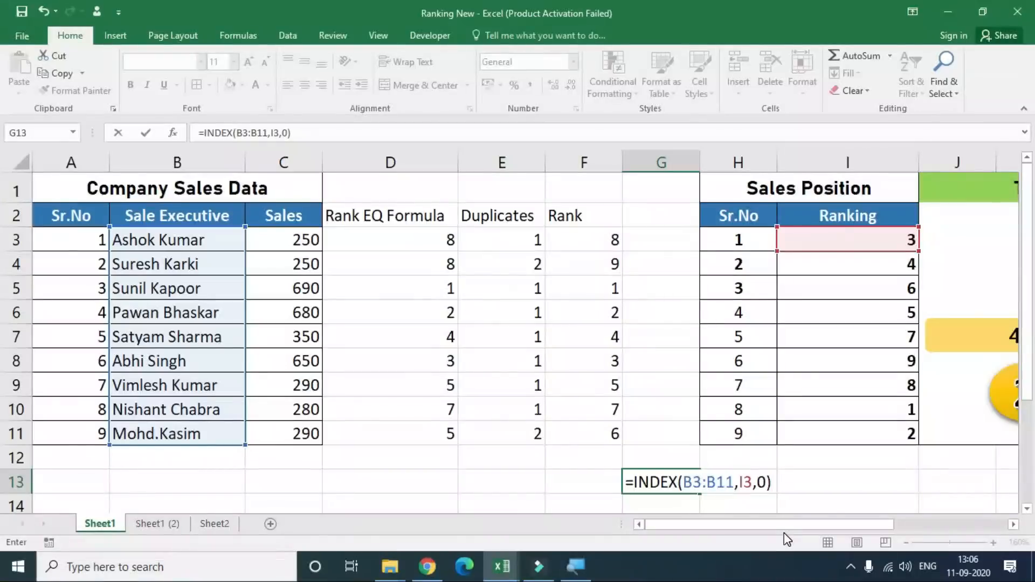
pyautogui.press('Return')
# Step: Inspect the I3 row number argument of the INDEX formula in G13, and undo the trial formula
pyautogui.click(695, 455)
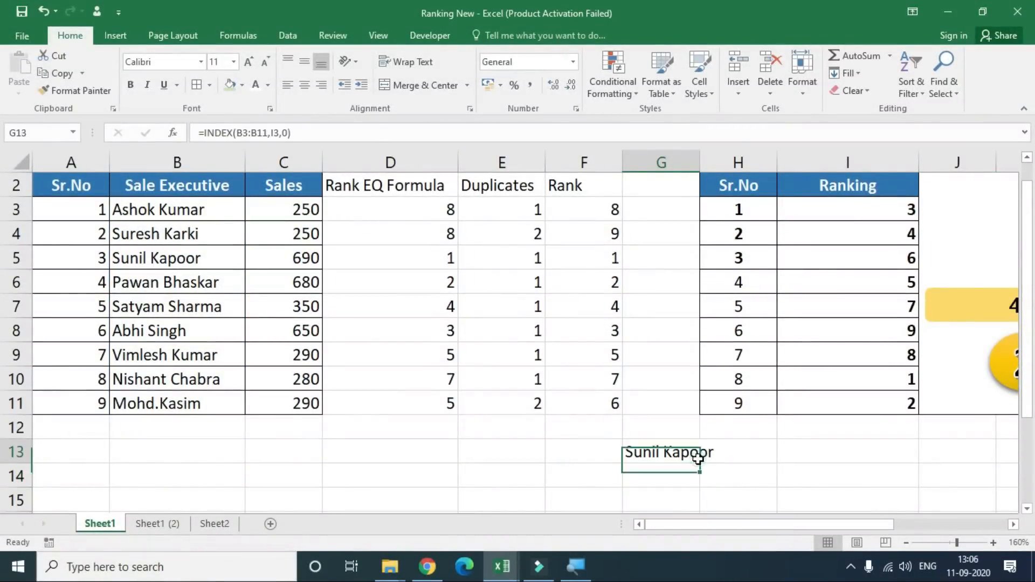
pyautogui.doubleClick(694, 453)
pyautogui.click(733, 453)
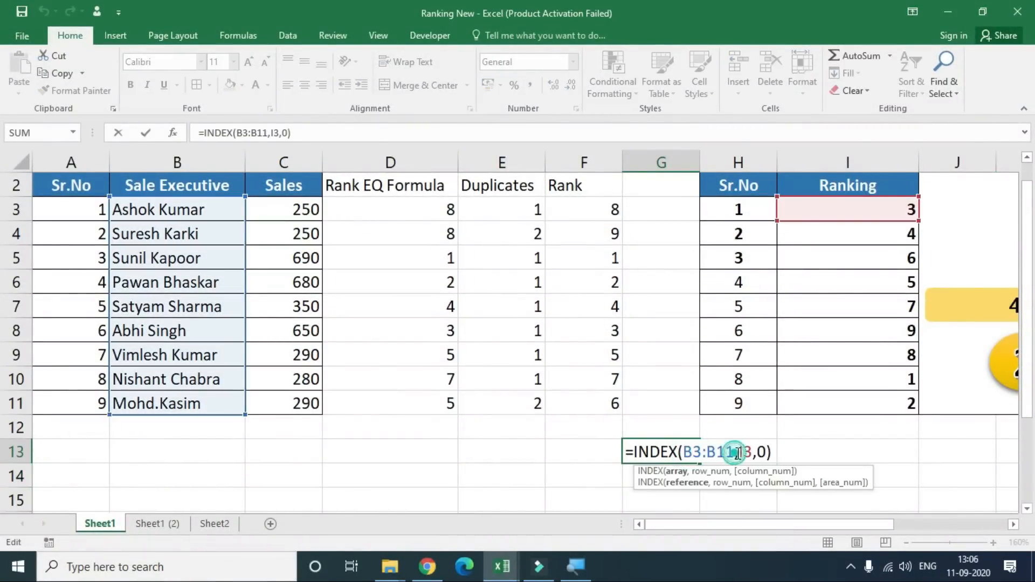
pyautogui.doubleClick(746, 453)
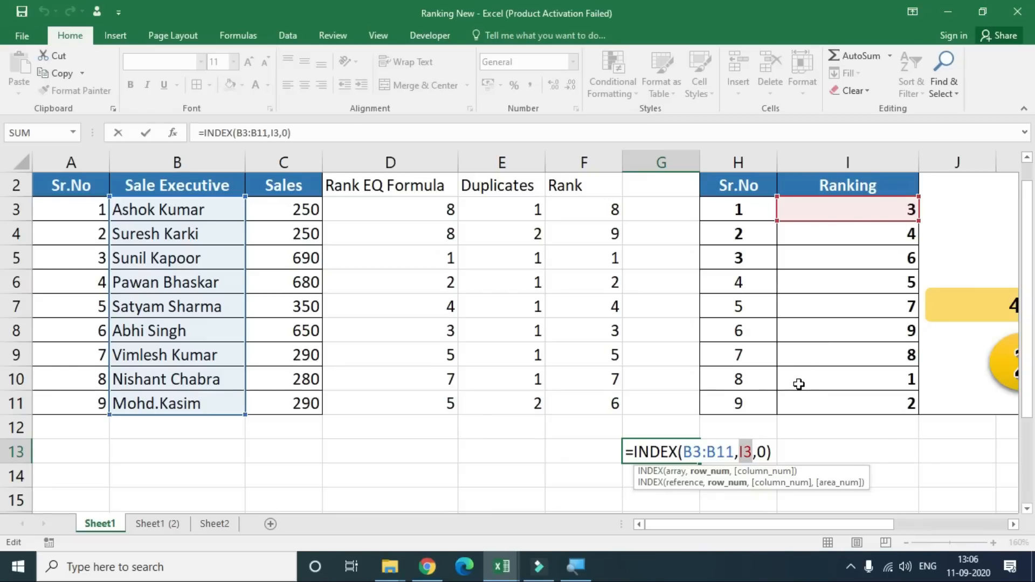
pyautogui.press('Return')
pyautogui.hotkey('ctrl', 'z')
# Step: Wrap the MATCH formula in I3 in an INDEX function whose array is the locked range $B$3:$B$11
pyautogui.click(873, 215)
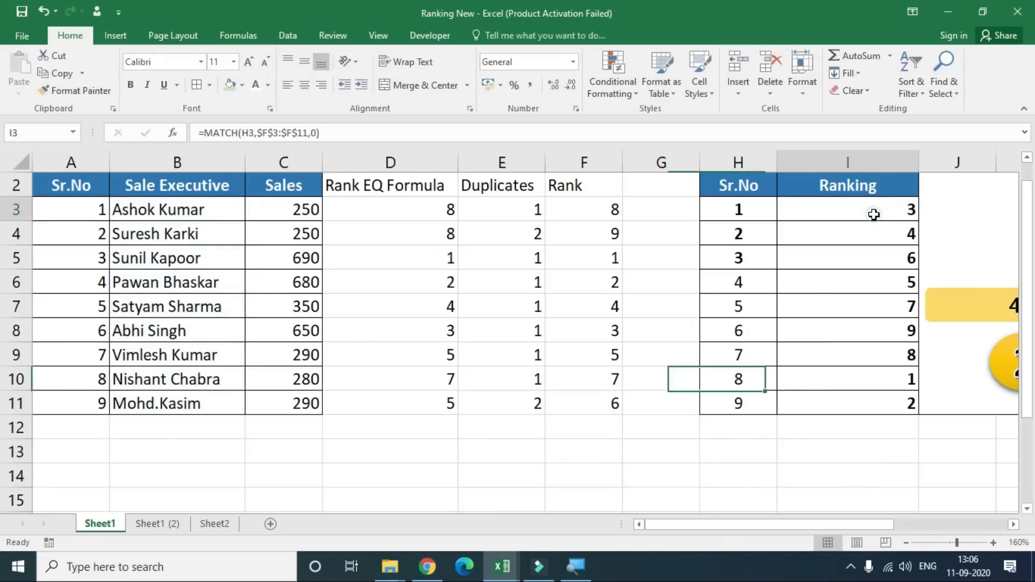
pyautogui.doubleClick(873, 215)
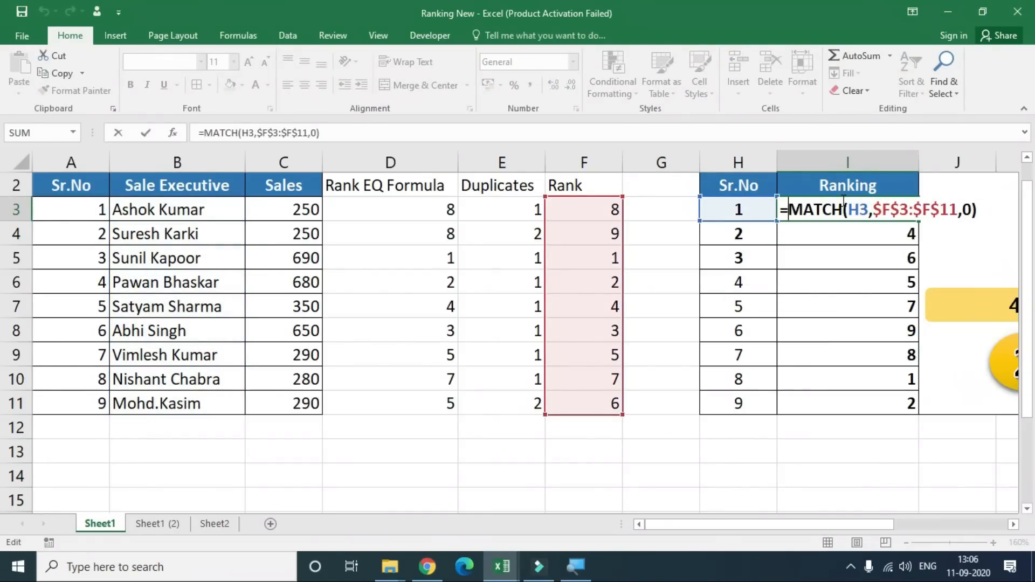
pyautogui.write('IND')
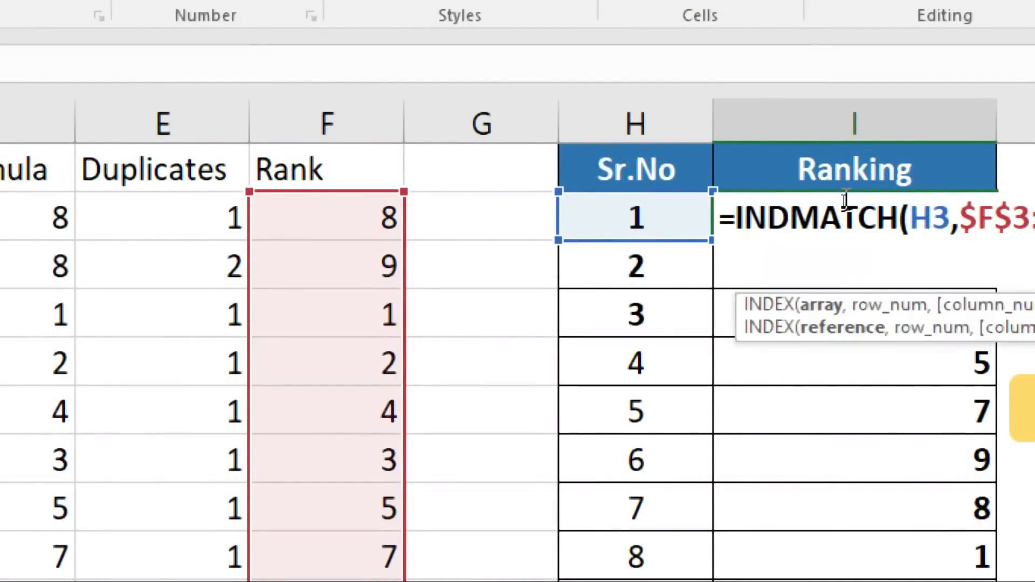
pyautogui.press('Tab')
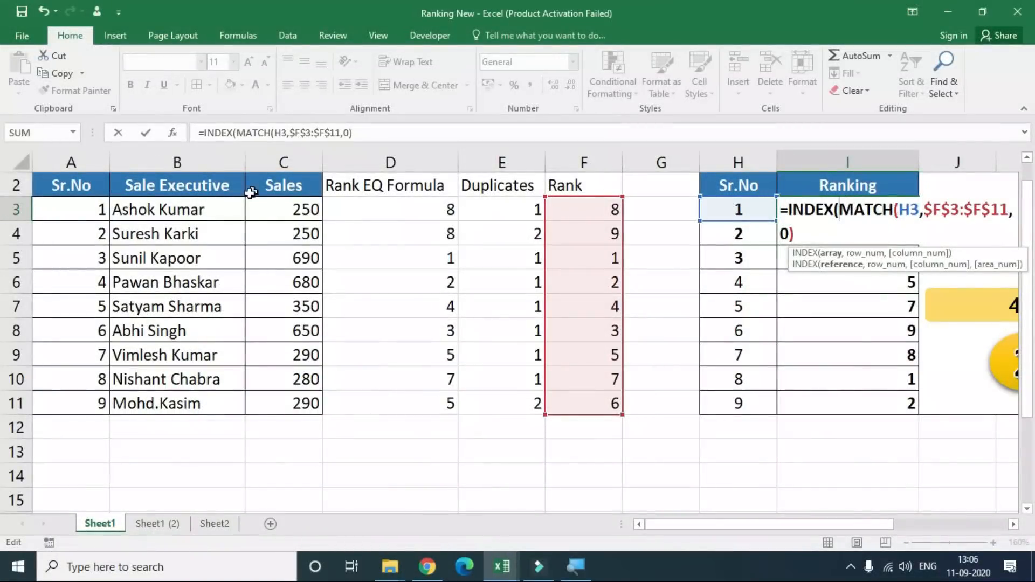
pyautogui.moveTo(201, 205); pyautogui.dragTo(208, 395)
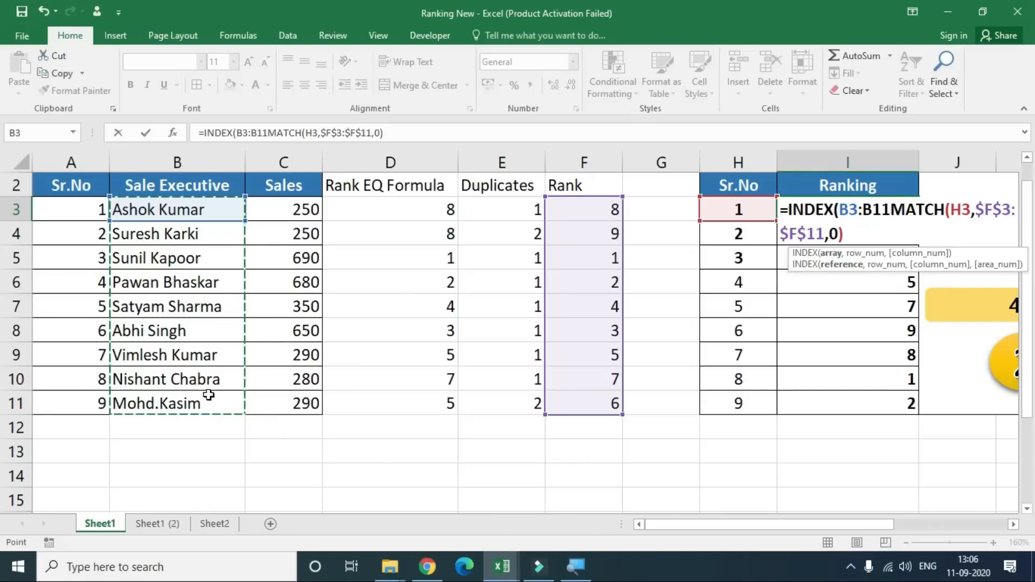
pyautogui.write(',')
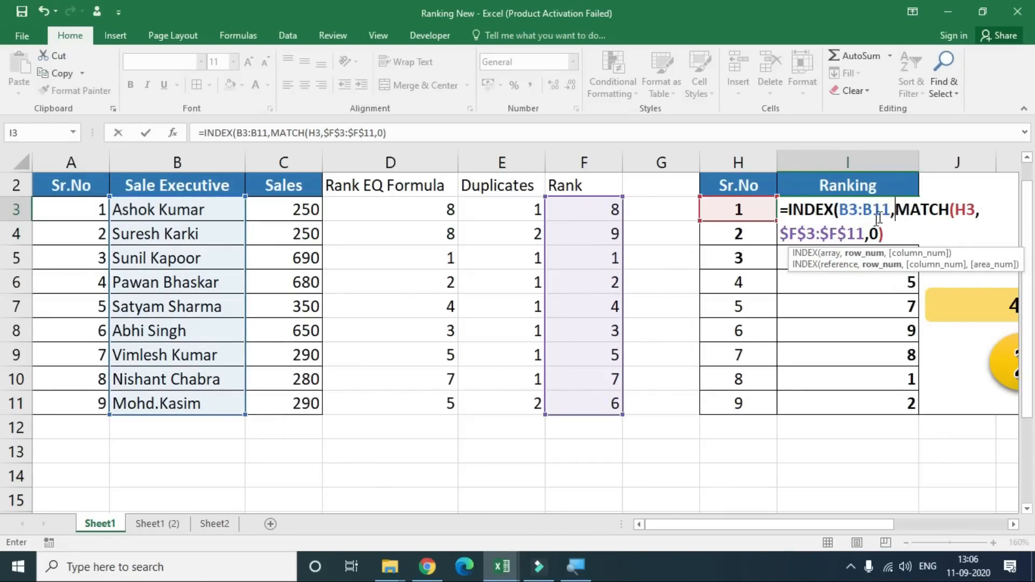
pyautogui.moveTo(889, 212); pyautogui.dragTo(839, 210)
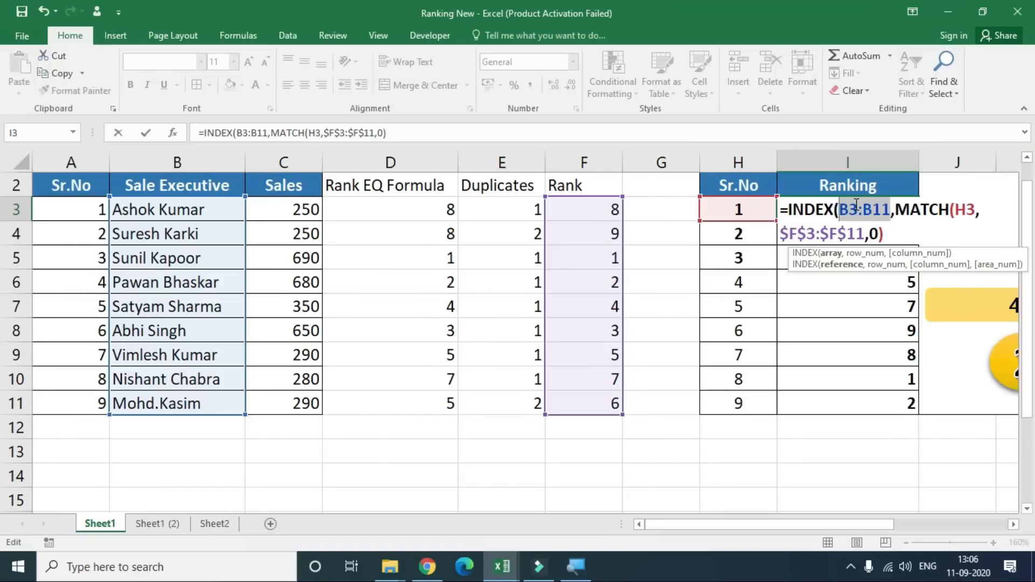
pyautogui.press('F4')
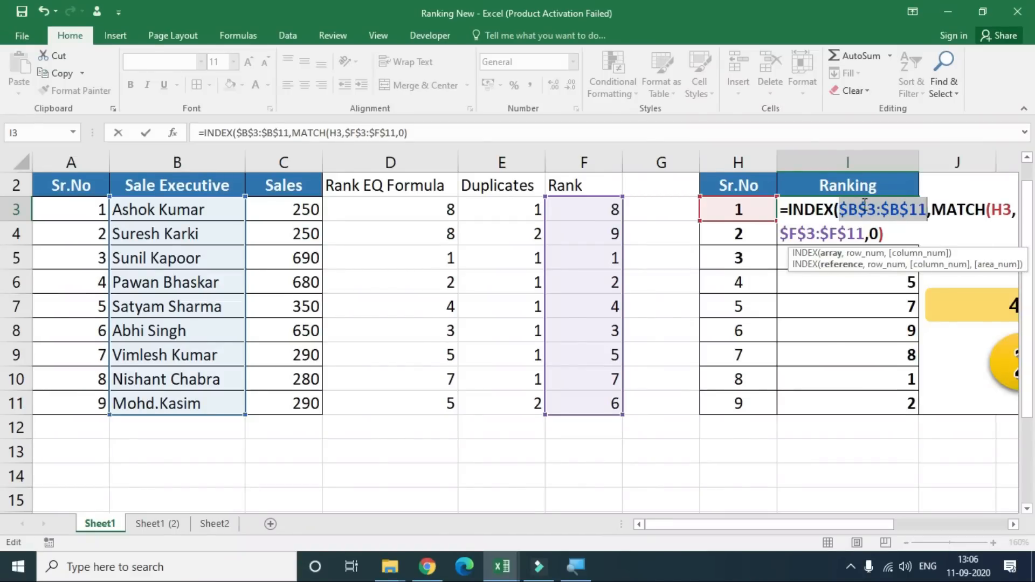
# Step: Complete the INDEX formula in I3 with column number 0 after the MATCH part and copy it down to I11
pyautogui.moveTo(928, 211); pyautogui.dragTo(884, 235)
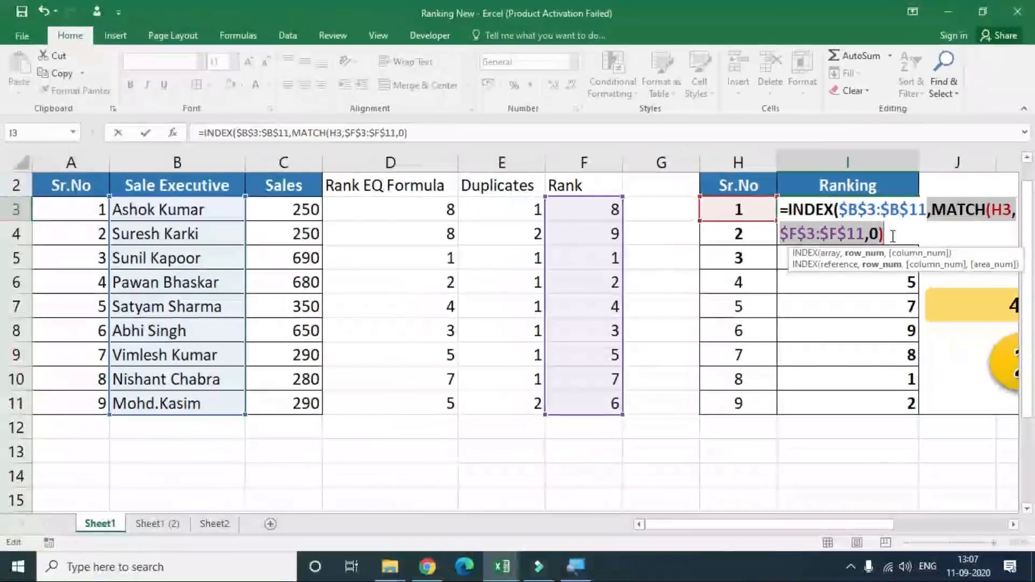
pyautogui.click(892, 236)
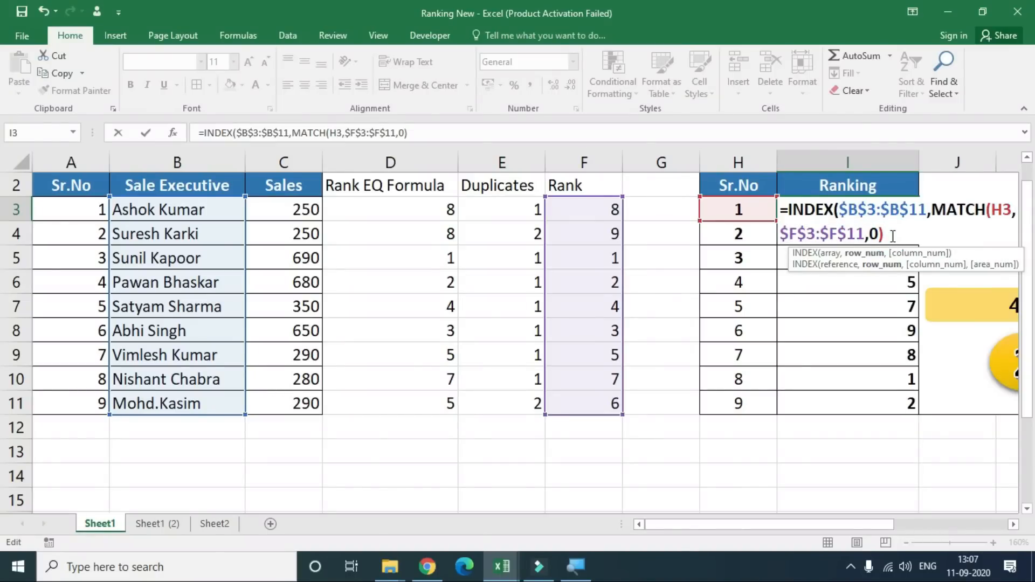
pyautogui.write(',0')
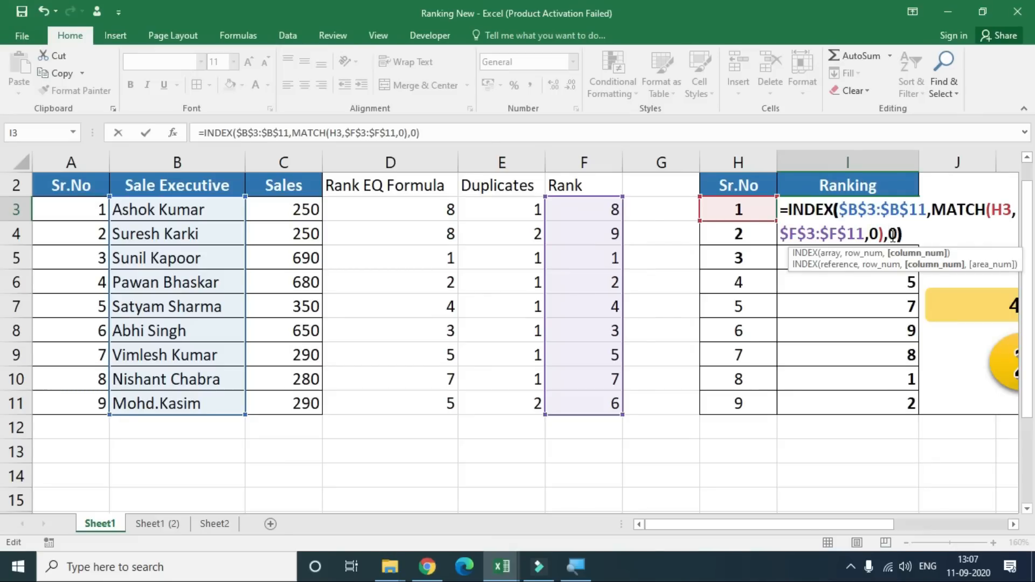
pyautogui.press('Return')
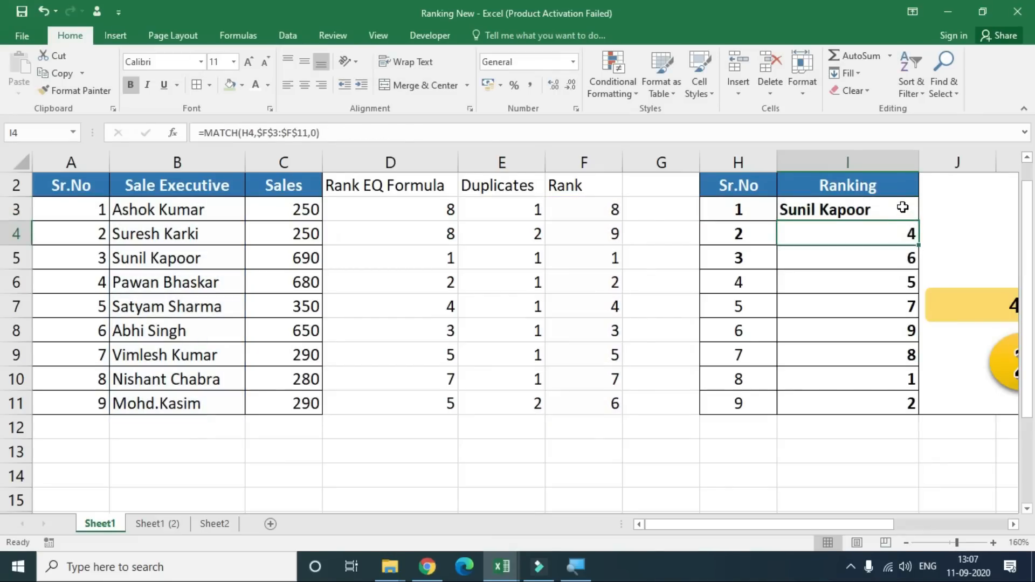
pyautogui.click(899, 205)
pyautogui.moveTo(919, 221); pyautogui.dragTo(907, 420)
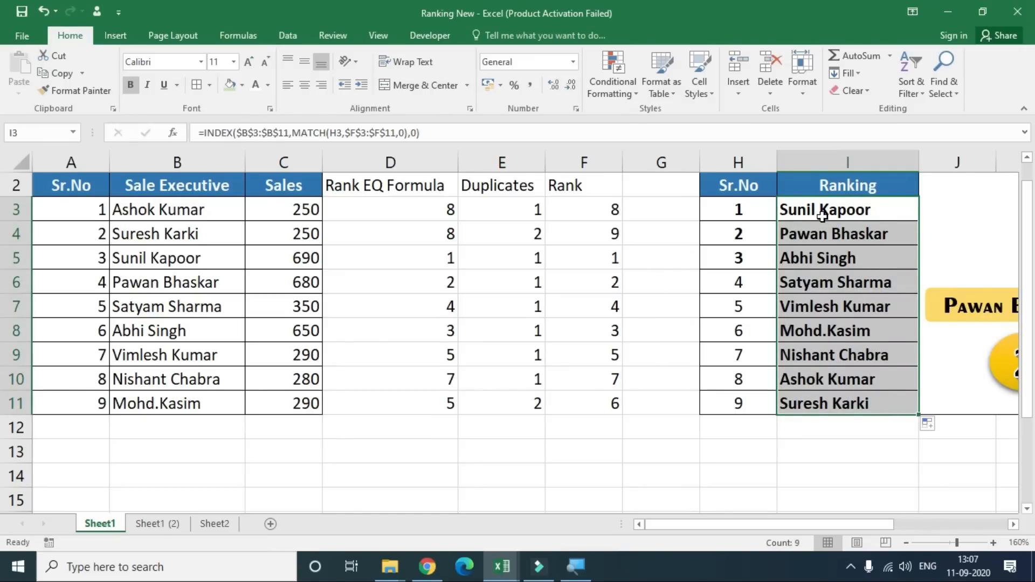
# Step: Set the sales value in C4 to 850 to test the ranking
pyautogui.click(275, 216)
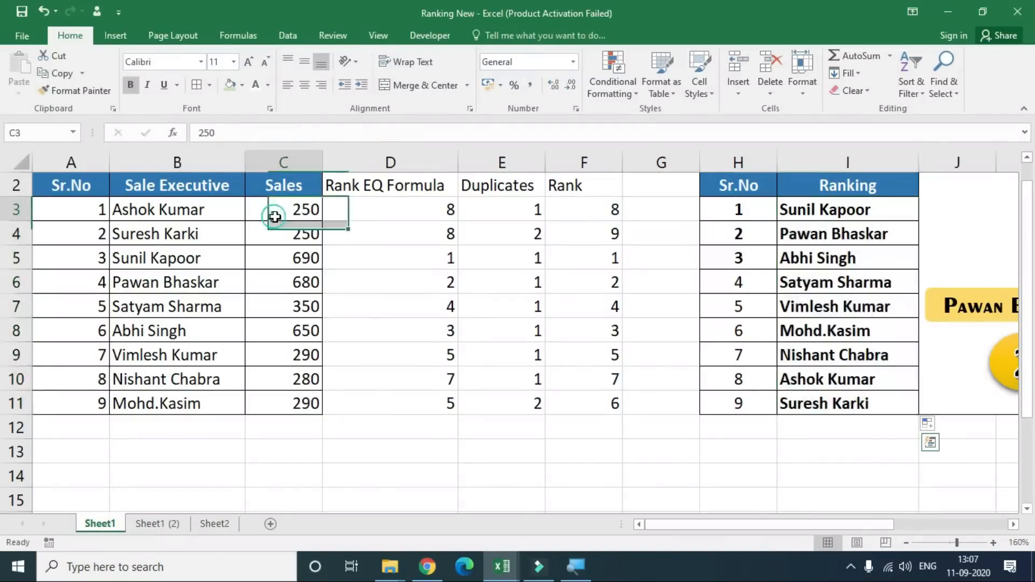
pyautogui.click(279, 229)
pyautogui.write('85')
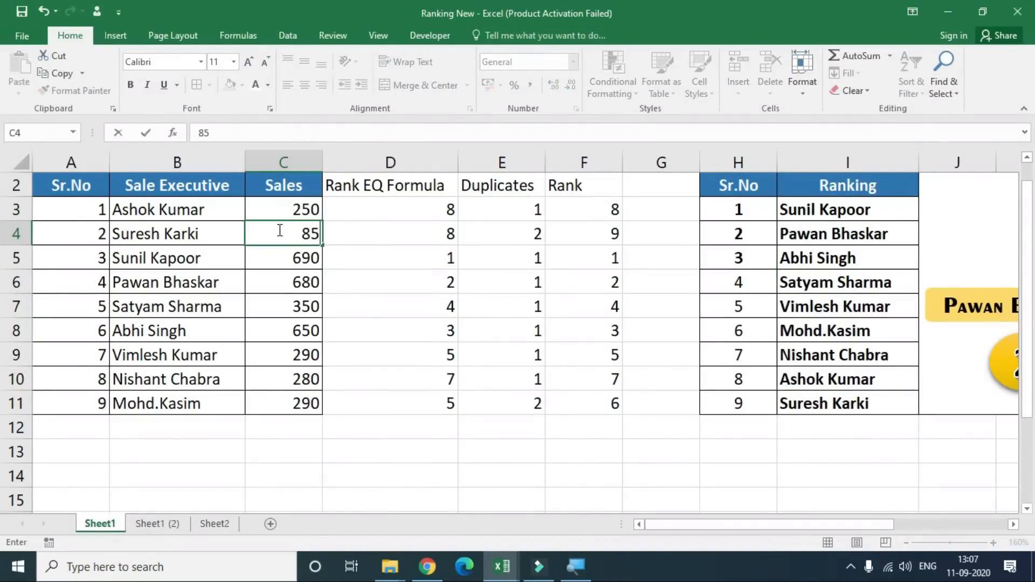
pyautogui.press('Return')
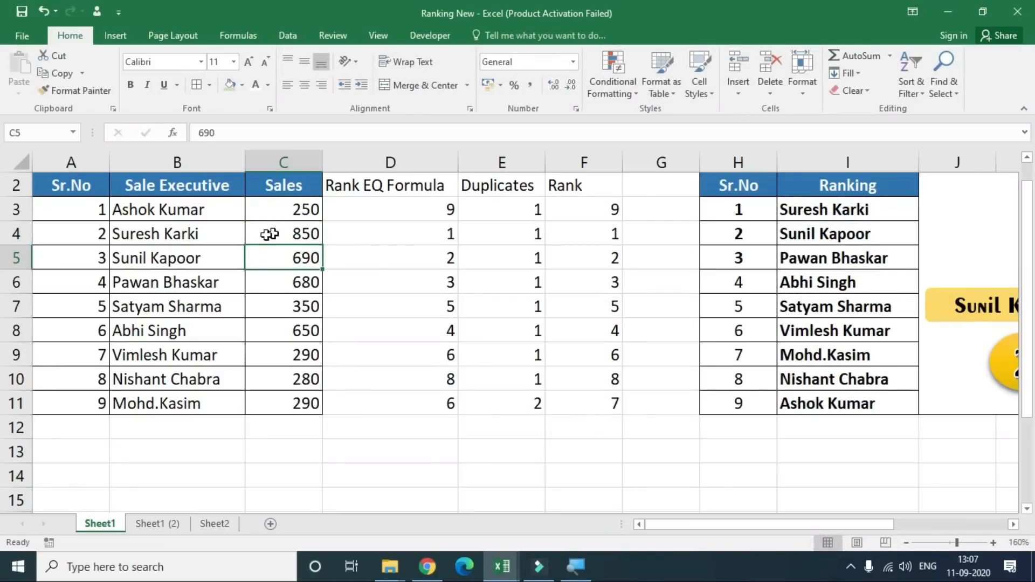
# Step: Set the sales values in C4 and C6 both to 320 to test the ranking with a repeated number
pyautogui.click(241, 232)
pyautogui.click(277, 238)
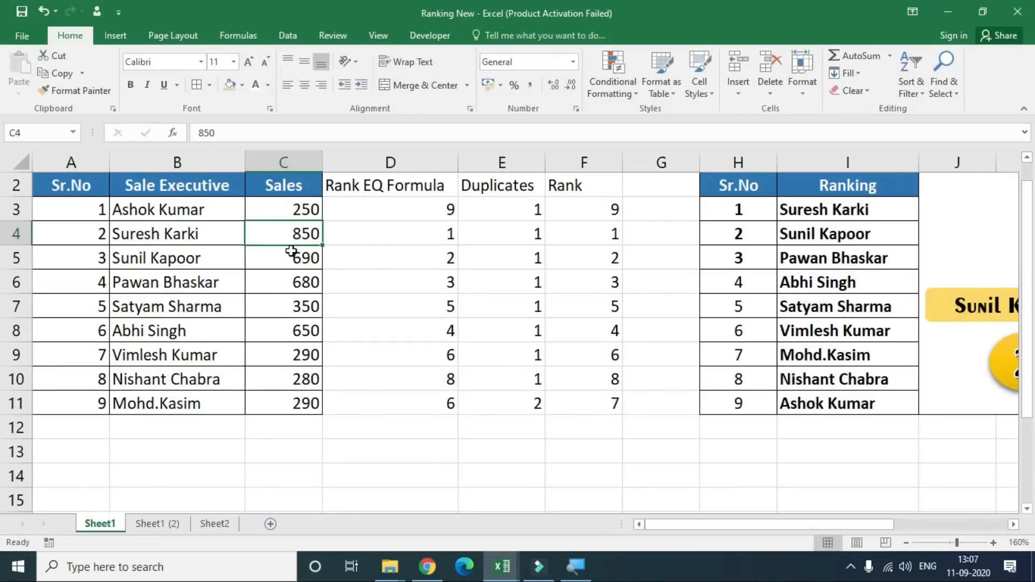
pyautogui.write('320')
pyautogui.press('Return')
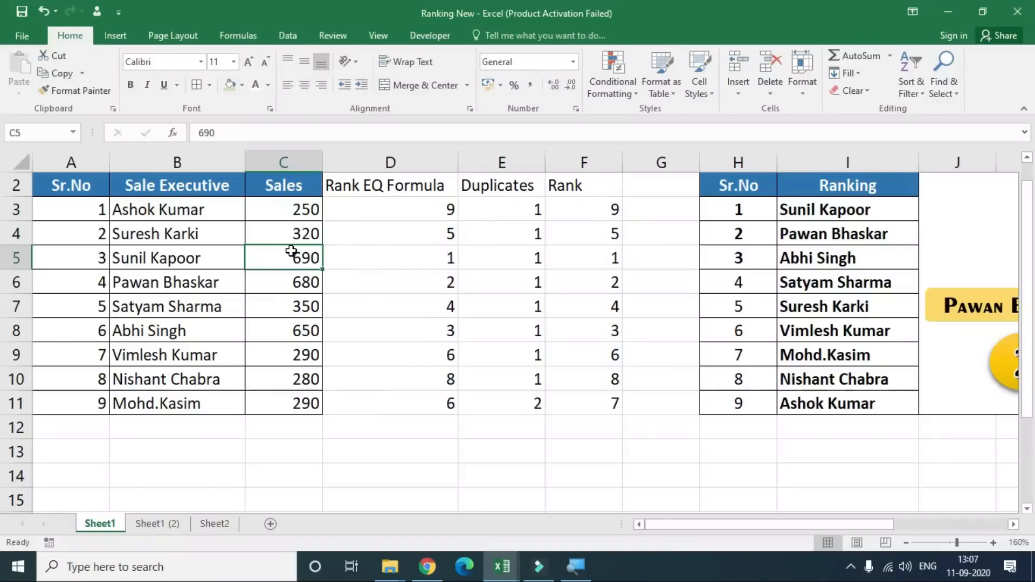
pyautogui.click(320, 285)
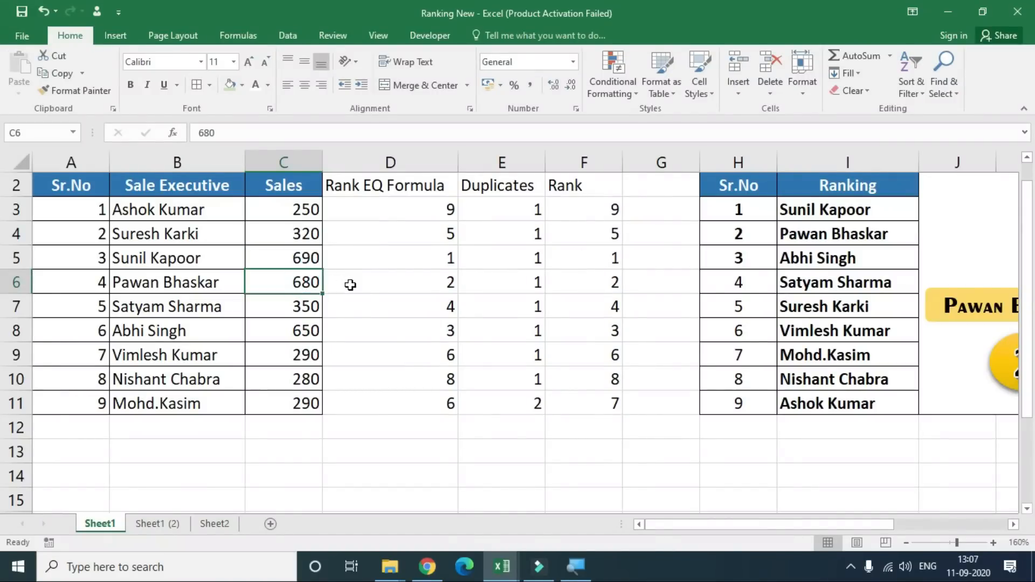
pyautogui.write('320')
pyautogui.press('Return')
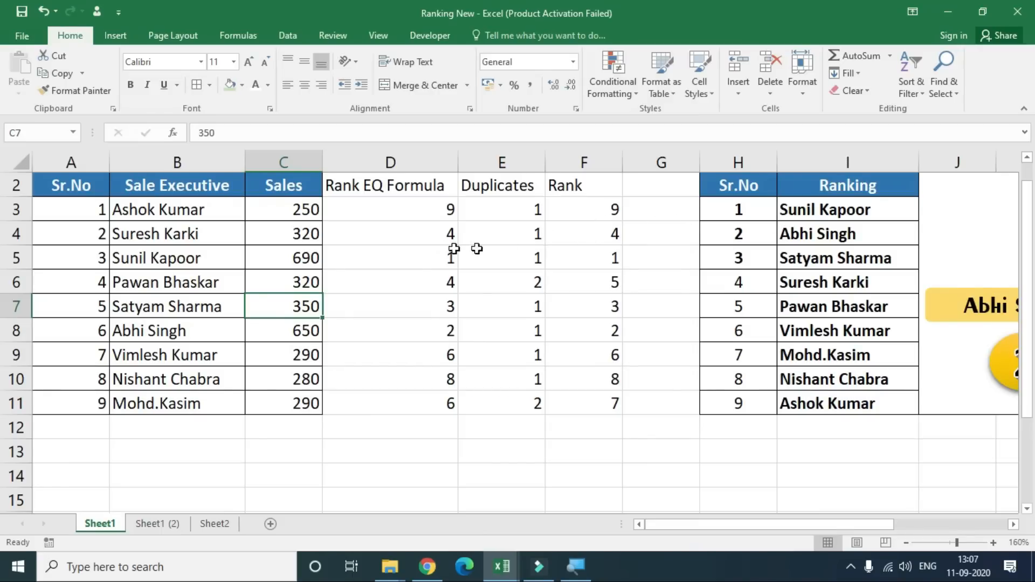
# Step: Set the sales value in C5 to 310
pyautogui.click(285, 263)
pyautogui.write('3')
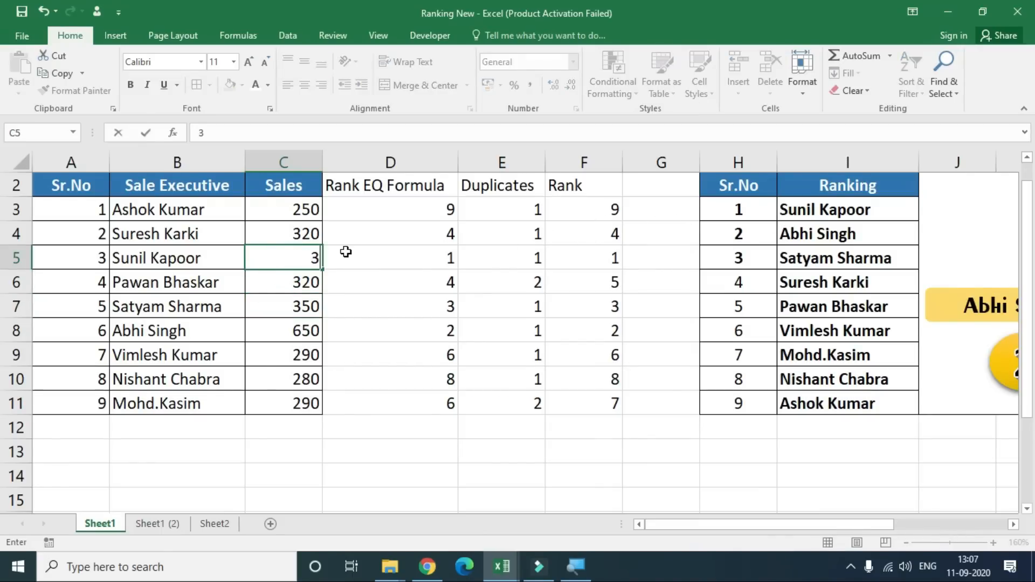
pyautogui.write('10')
pyautogui.press('Return')
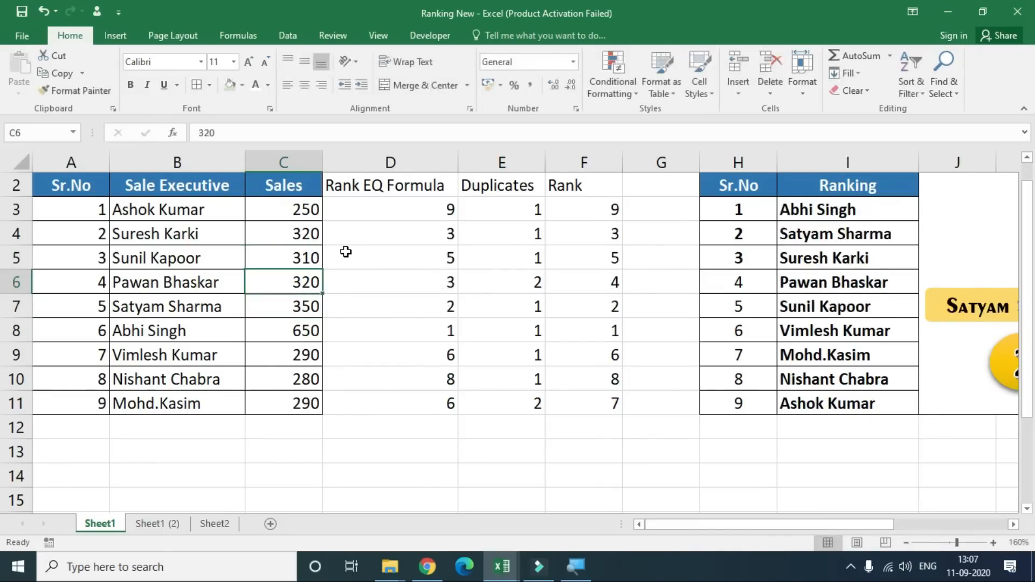
# Step: Examine the Top Sales of the Month graphic beside the Sales Position table against the top three ranked names
pyautogui.moveTo(845, 214); pyautogui.dragTo(1002, 222)
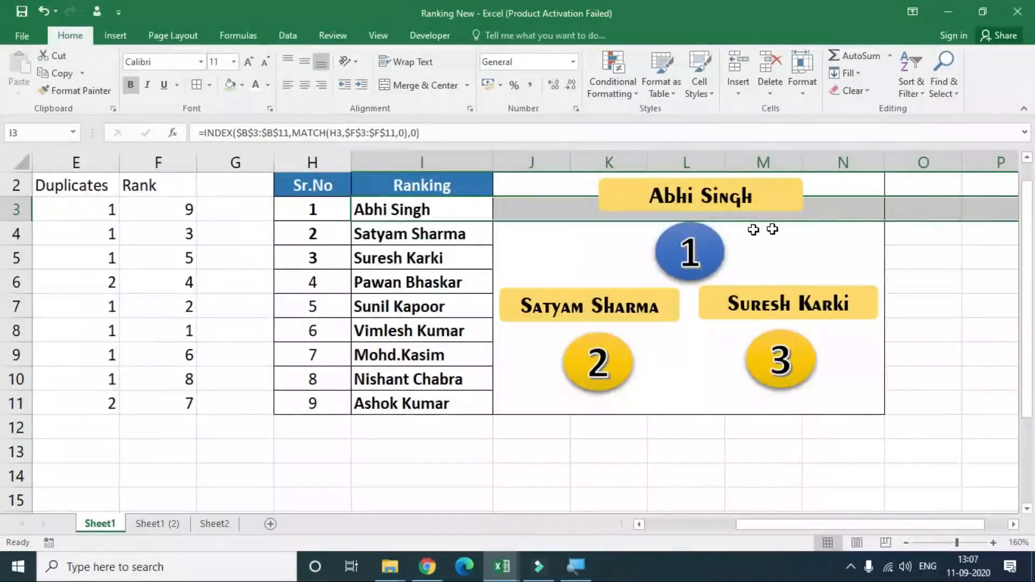
pyautogui.scroll(1, 712, 241)
pyautogui.click(777, 281)
pyautogui.moveTo(575, 192); pyautogui.dragTo(791, 427)
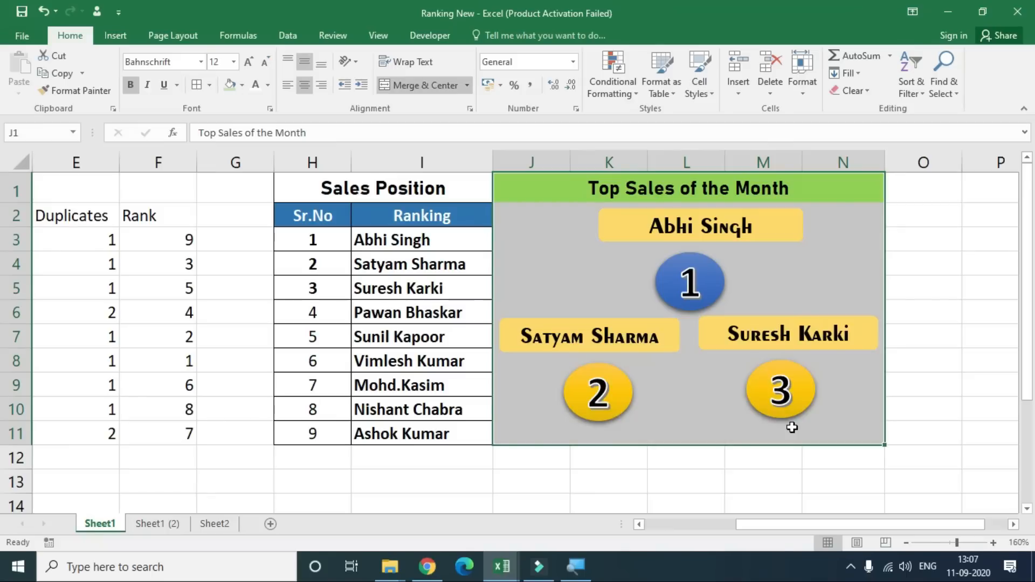
pyautogui.click(501, 246)
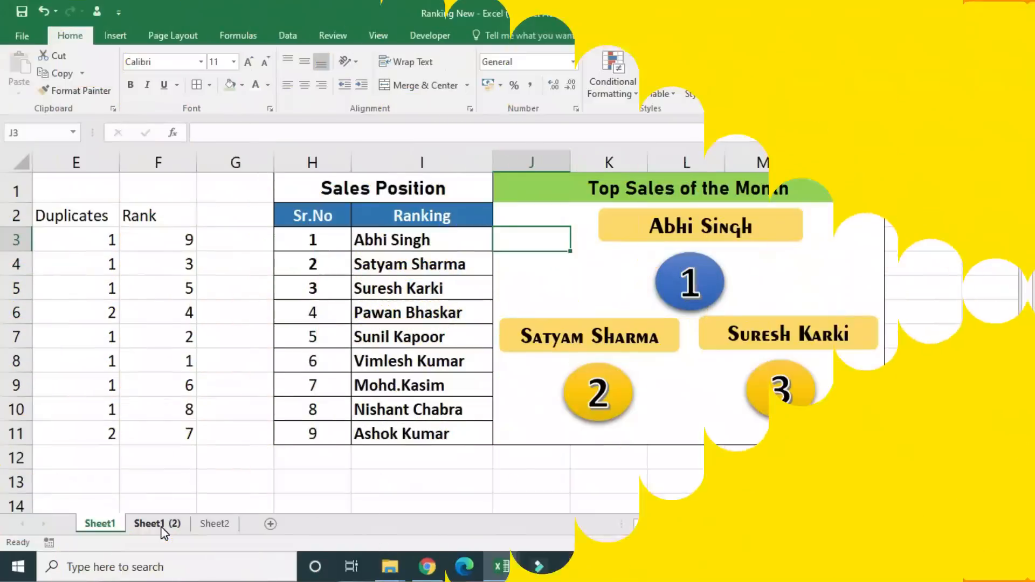
# Step: Open the Sheet1 (2) sheet and inspect the sales lookup formula in J3 and the source sales in C3
pyautogui.click(178, 525)
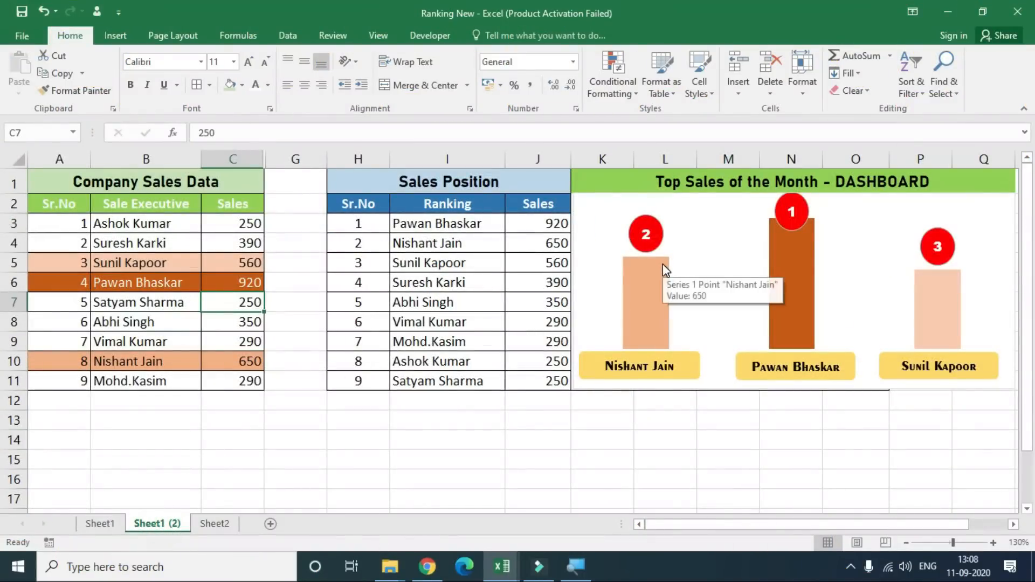
pyautogui.click(489, 248)
pyautogui.click(533, 228)
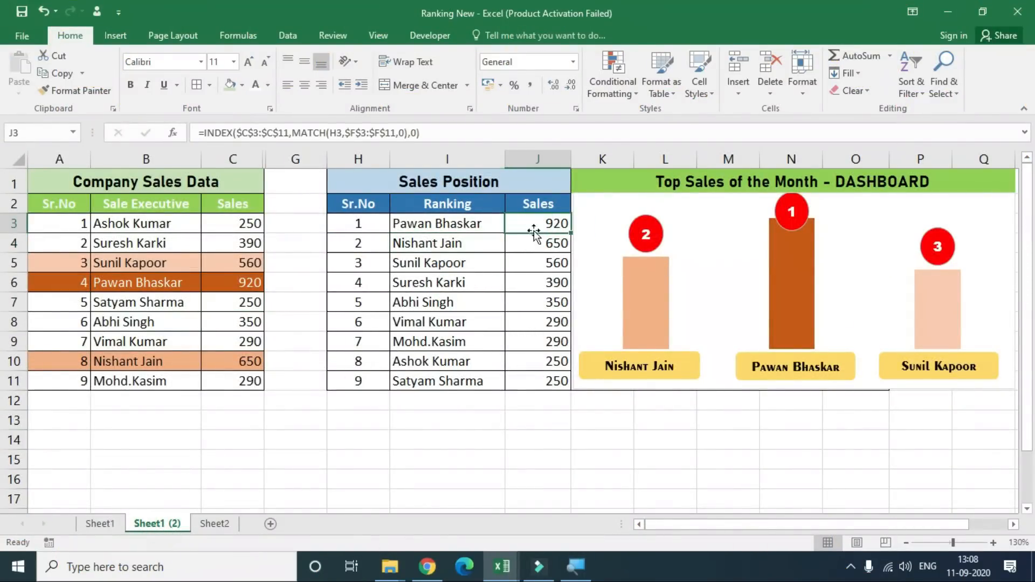
pyautogui.click(238, 231)
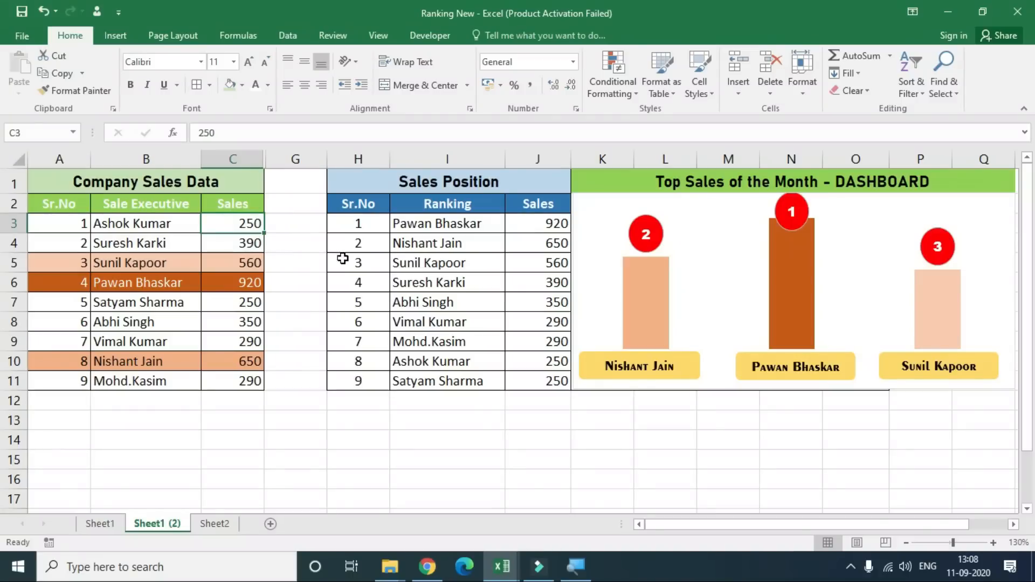
# Step: Set the sales value in C6 of the Company Sales Data table to 100 to test the dashboard
pyautogui.click(253, 282)
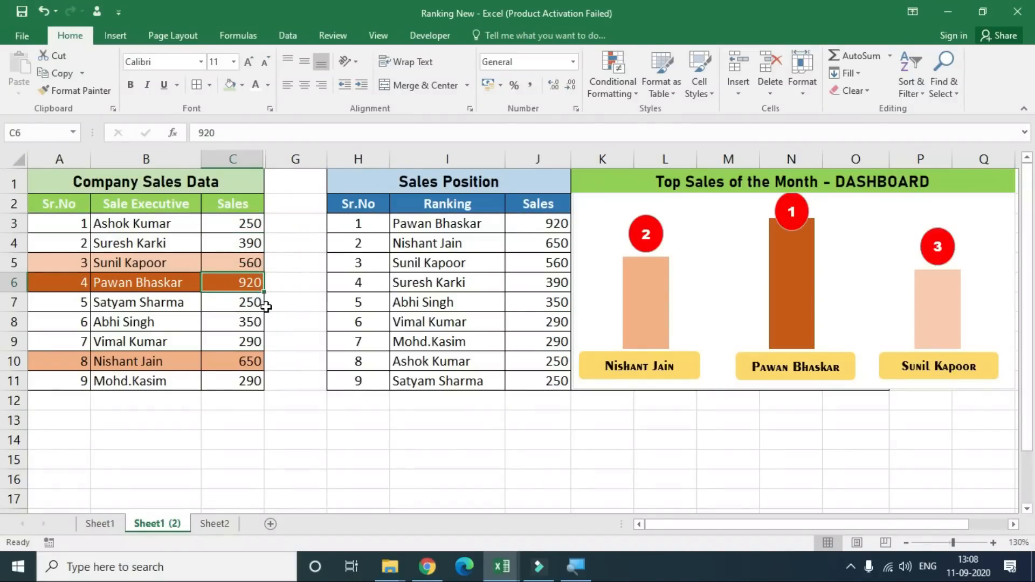
pyautogui.write('1')
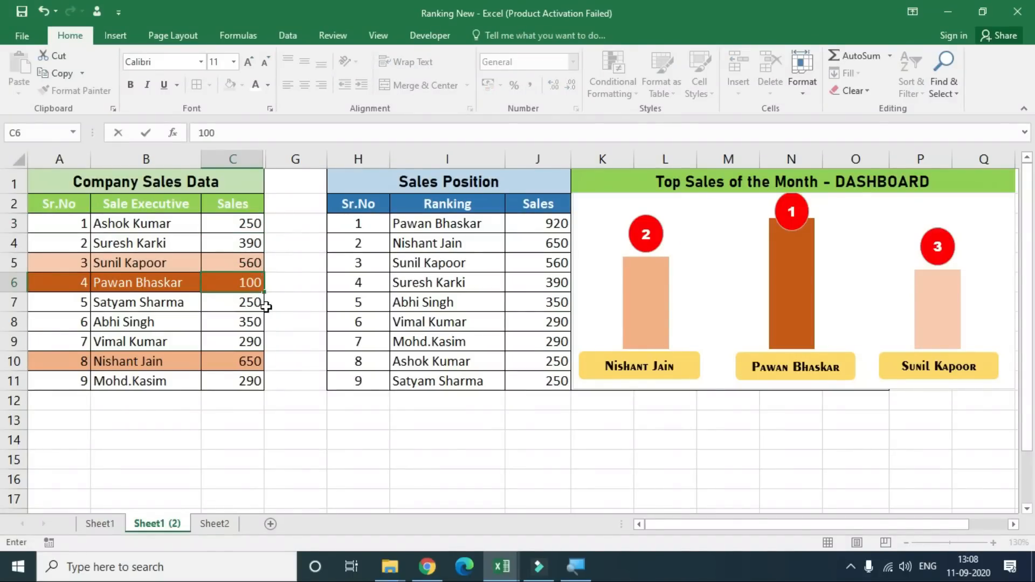
pyautogui.write('00')
pyautogui.press('Return')
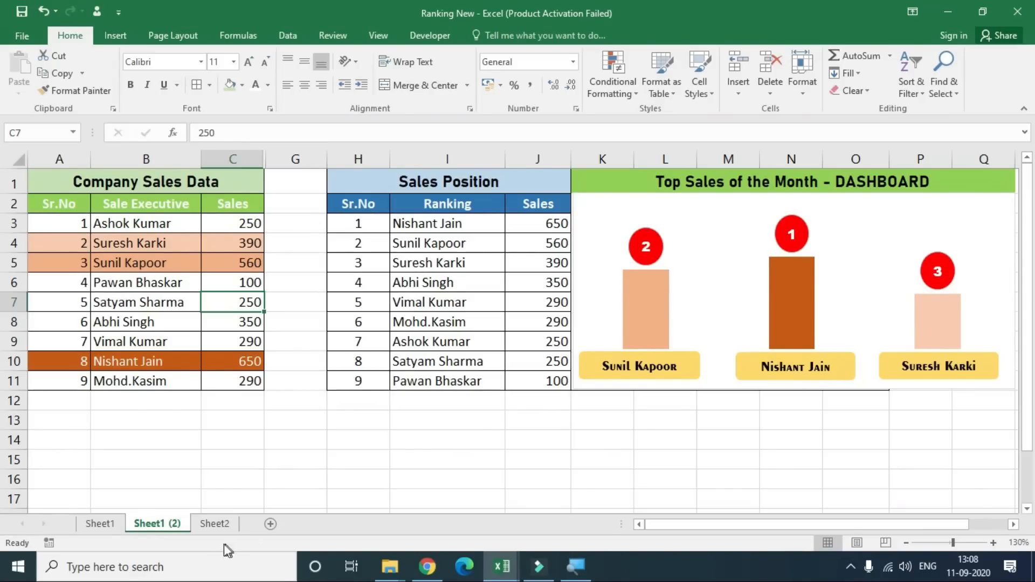
# Step: View the Sales Team Dashboard on Sheet2 for Hero Team, Super Team and Avenger Team in turn
pyautogui.click(214, 524)
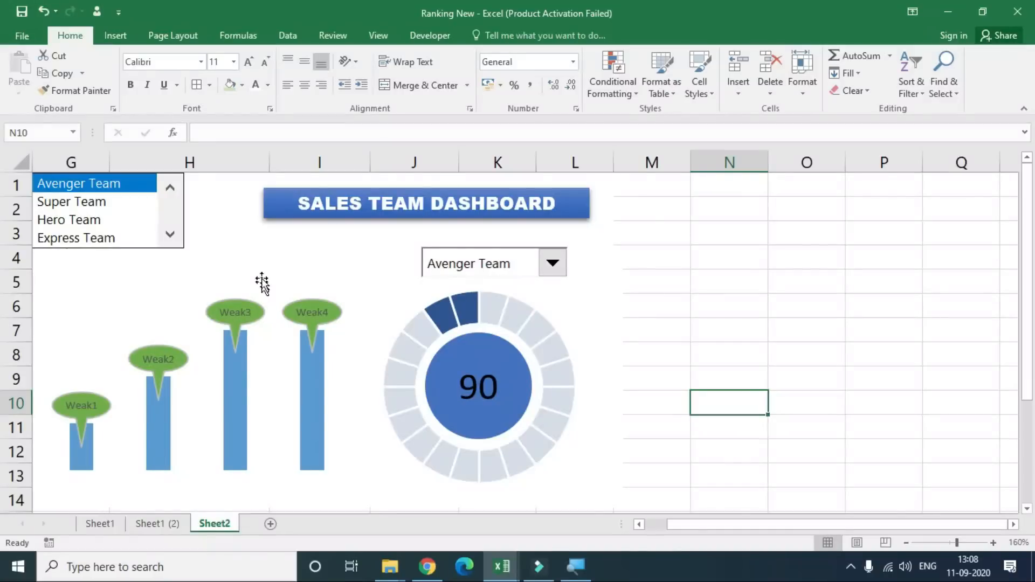
pyautogui.click(84, 220)
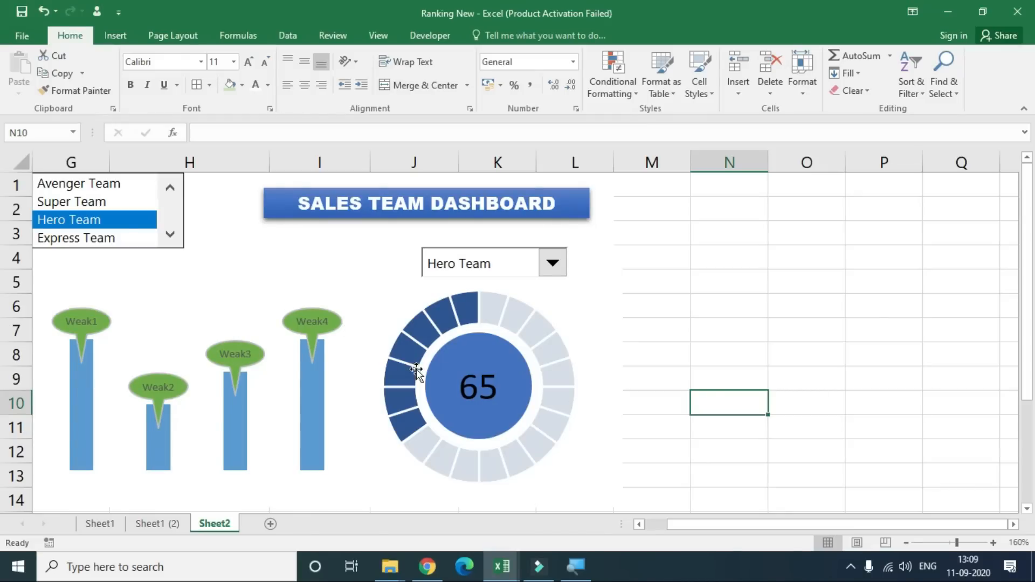
pyautogui.click(91, 202)
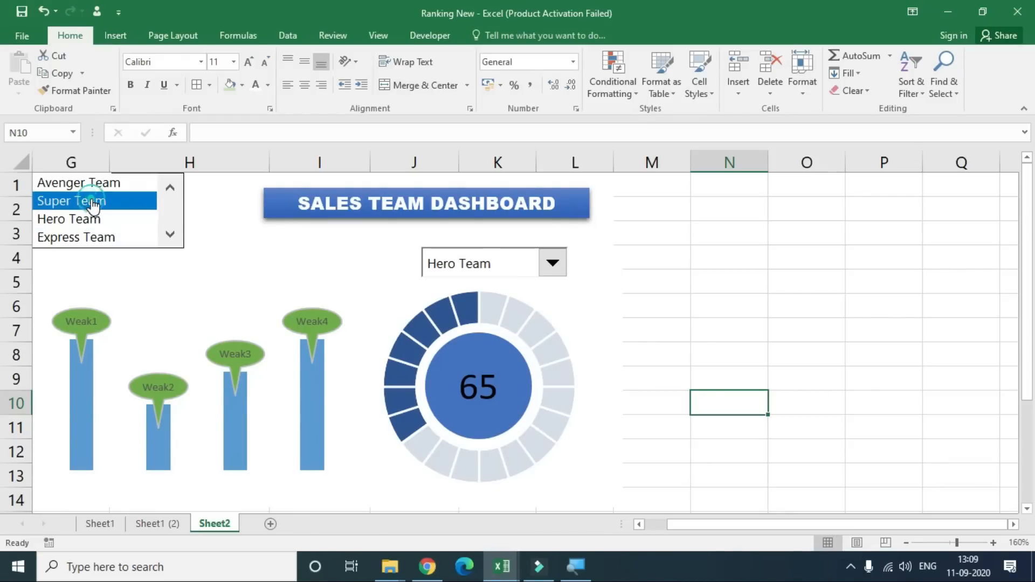
pyautogui.click(101, 183)
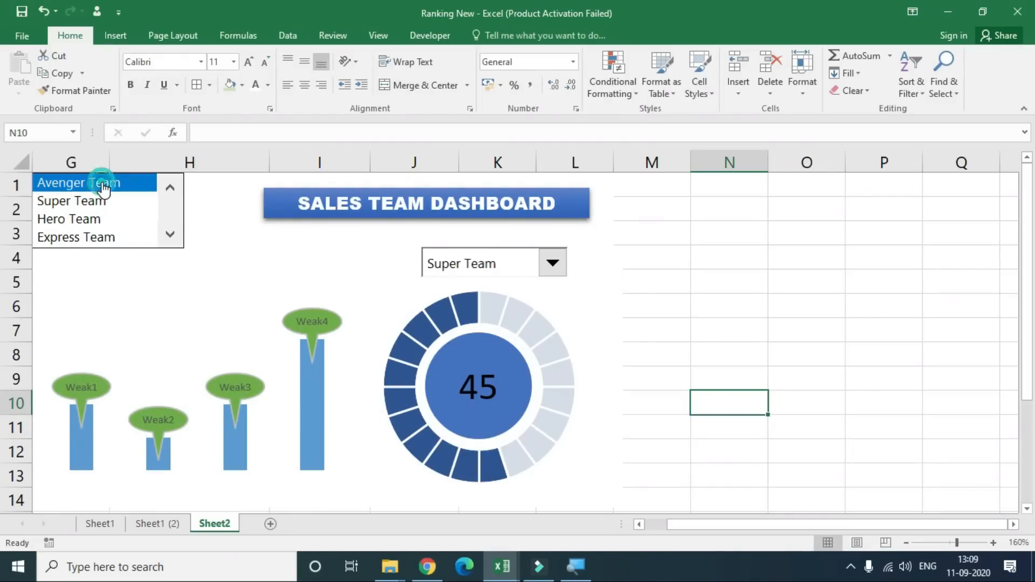
# Step: View the Sales Team Dashboard for Express Team and Hero Team, including the Weak4 bar's value
pyautogui.click(88, 238)
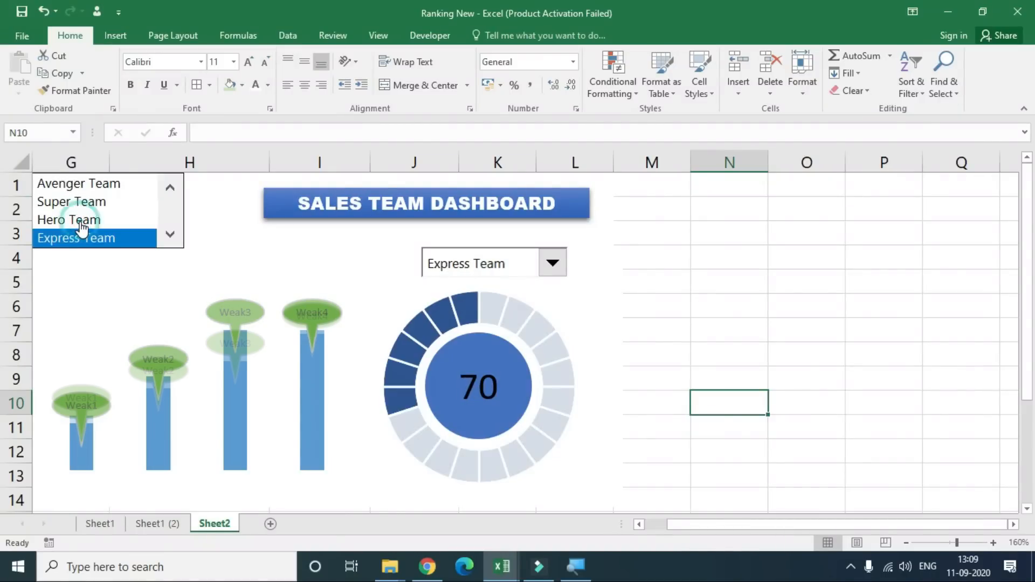
pyautogui.click(552, 264)
pyautogui.click(445, 311)
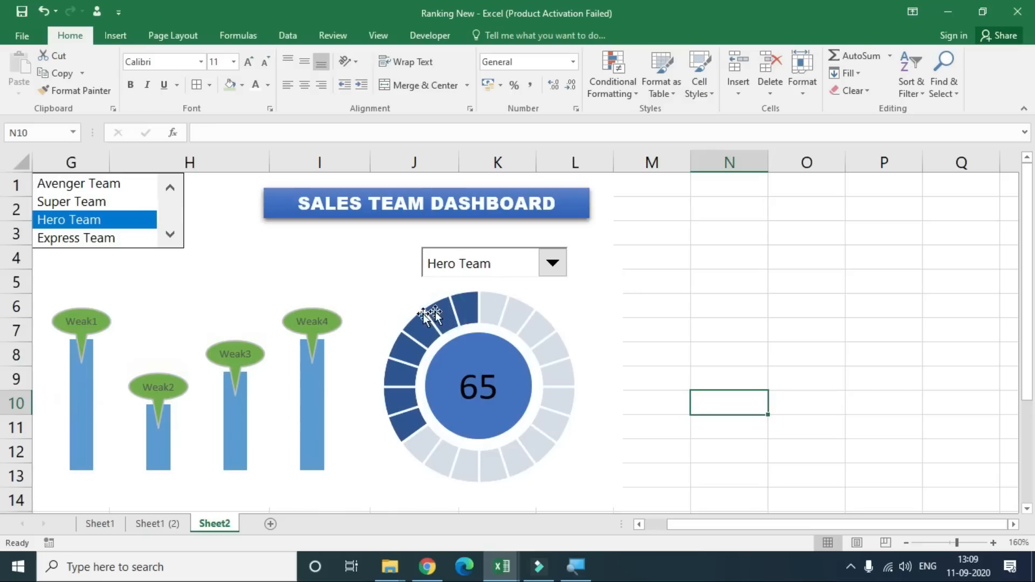
pyautogui.moveTo(312, 375)
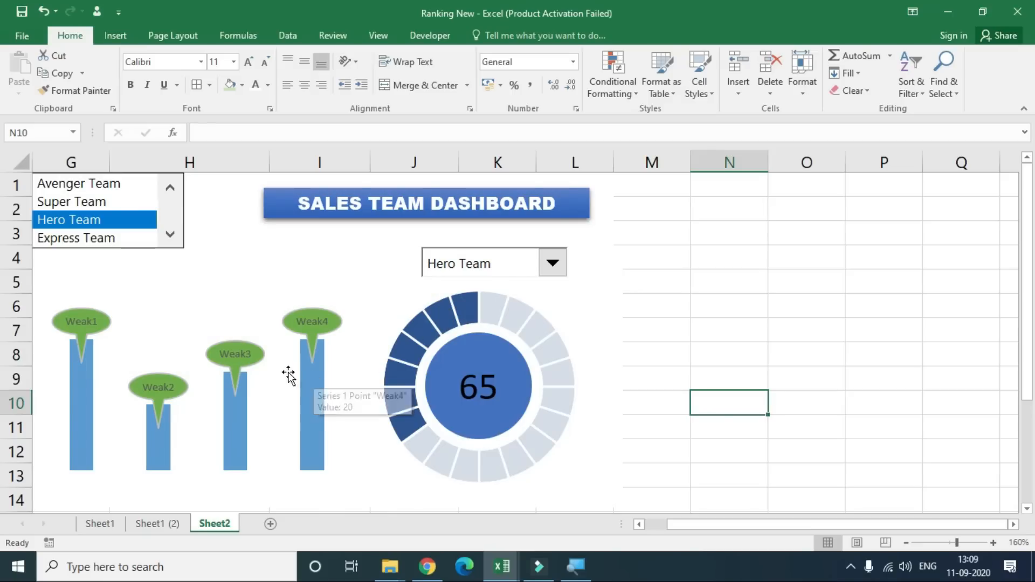
# Step: Switch to Chrome and review the Excel MIS Course page, expanding the MIS Info-graphics Chart and Dashboard in Excel topics
pyautogui.click(427, 566)
pyautogui.scroll(10, 412, 409)
pyautogui.scroll(-1, 412, 409)
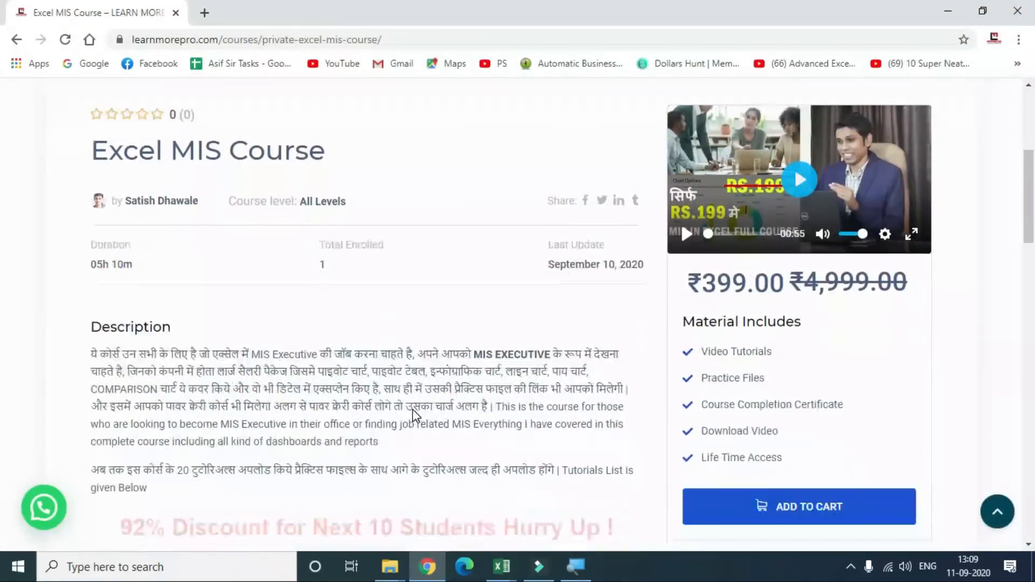
pyautogui.scroll(-6, 413, 410)
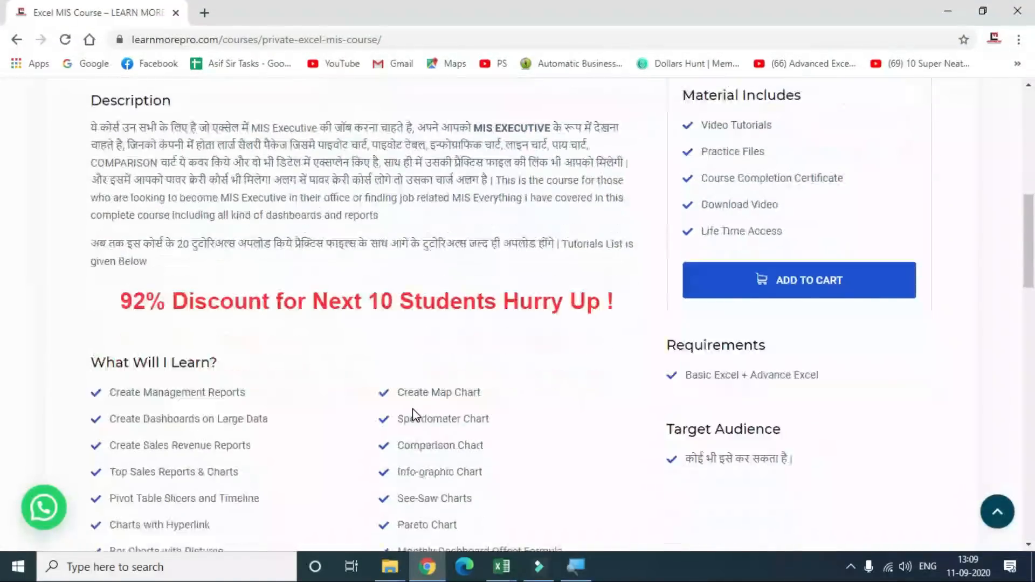
pyautogui.scroll(-5, 414, 412)
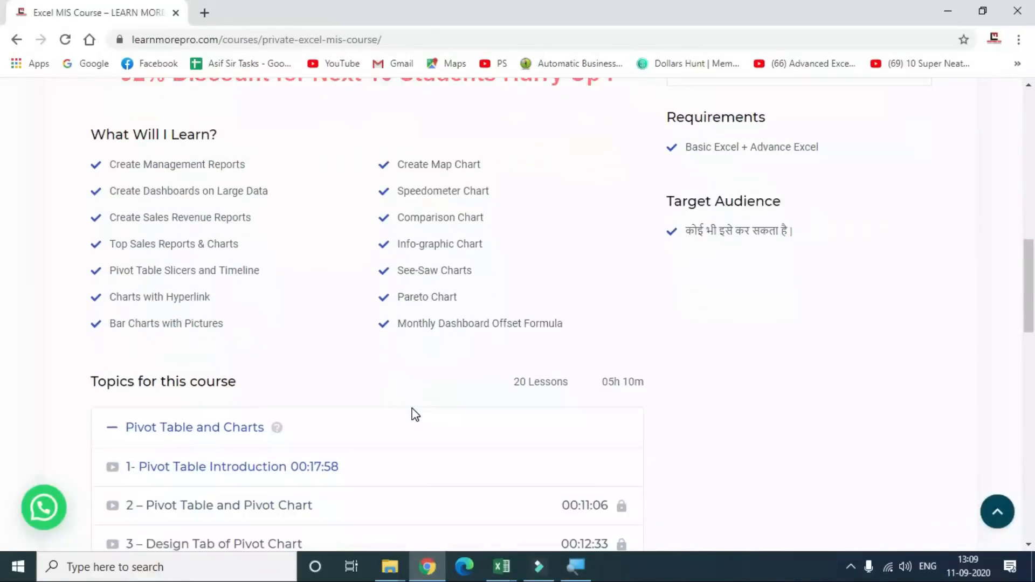
pyautogui.scroll(-3, 216, 251)
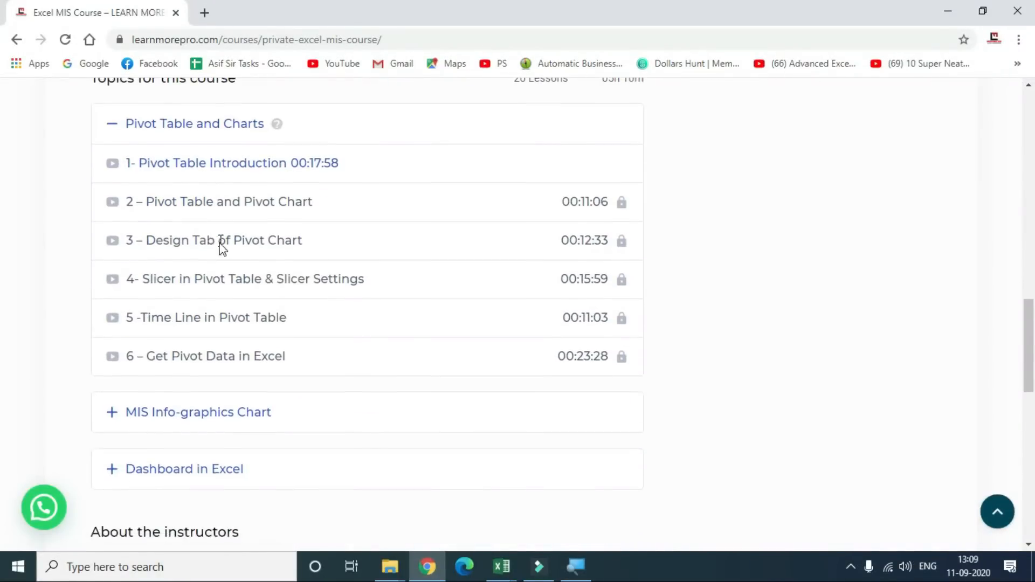
pyautogui.click(113, 338)
pyautogui.scroll(-10, 120, 342)
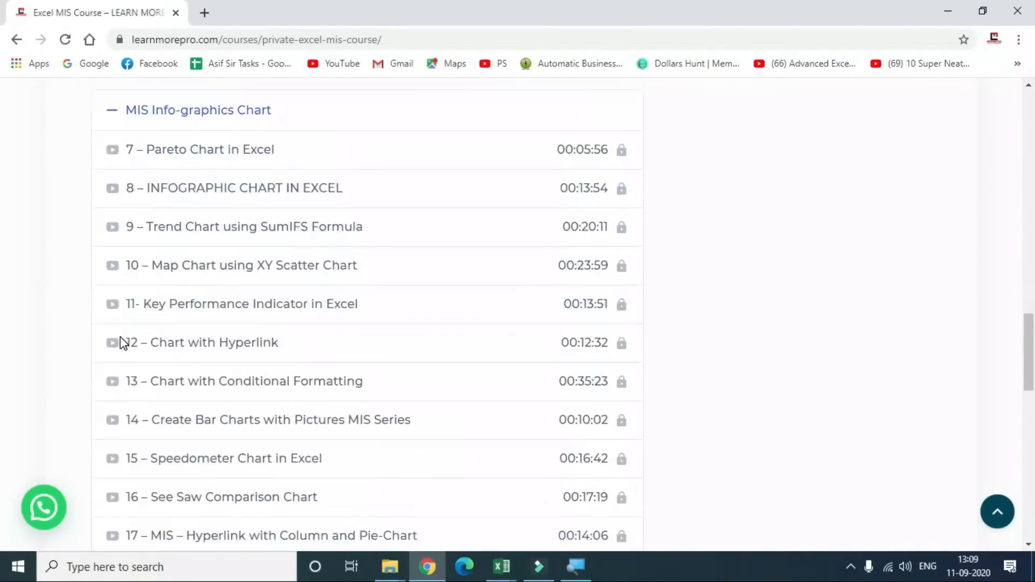
pyautogui.click(108, 260)
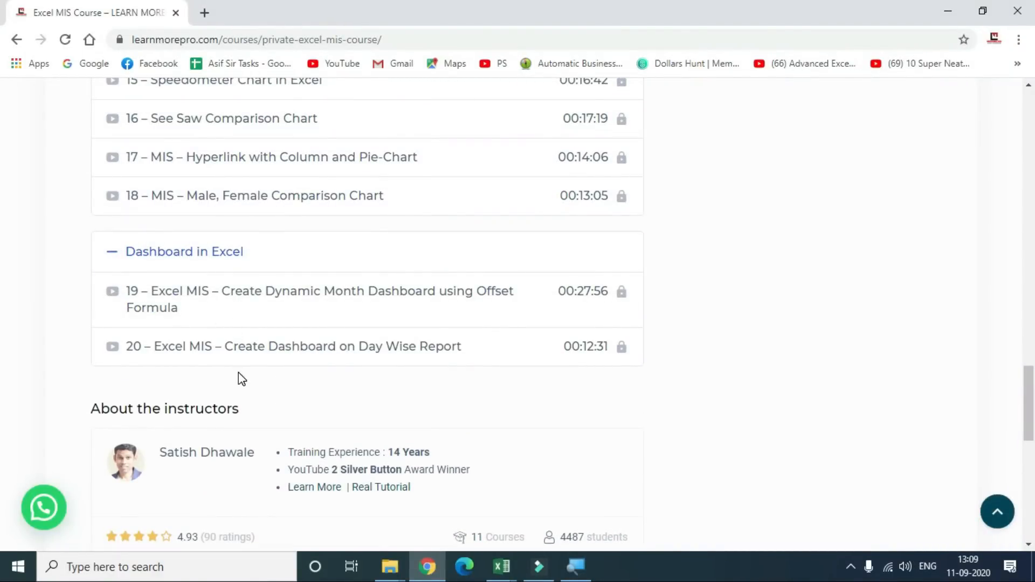
# Step: Examine the Excel MIS Course page's lesson list, description, included materials and learning points
pyautogui.scroll(6, 242, 380)
pyautogui.scroll(8, 251, 382)
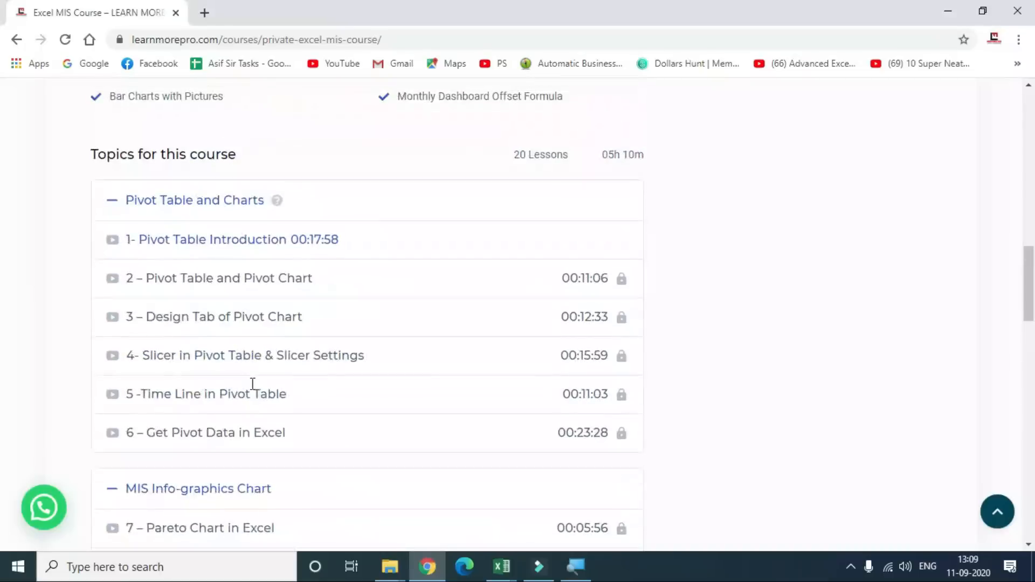
pyautogui.scroll(-5, 252, 385)
pyautogui.scroll(20, 252, 385)
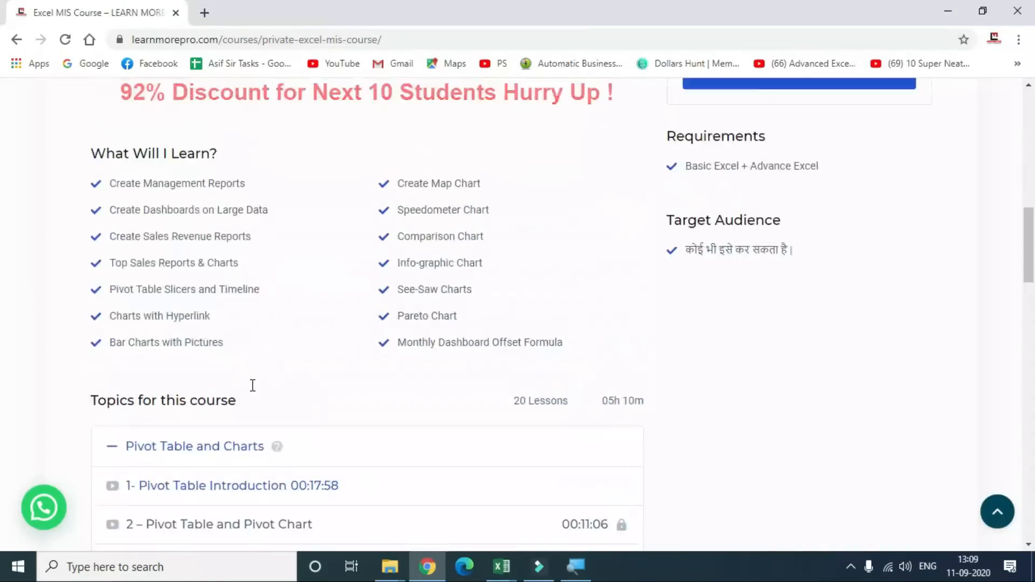
pyautogui.scroll(3, 255, 392)
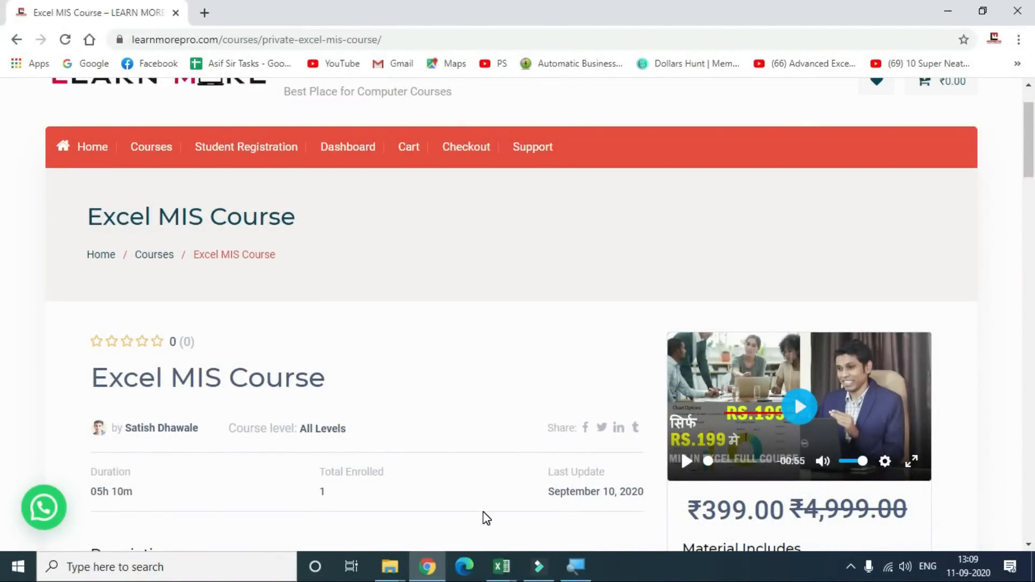
pyautogui.scroll(-8, 447, 490)
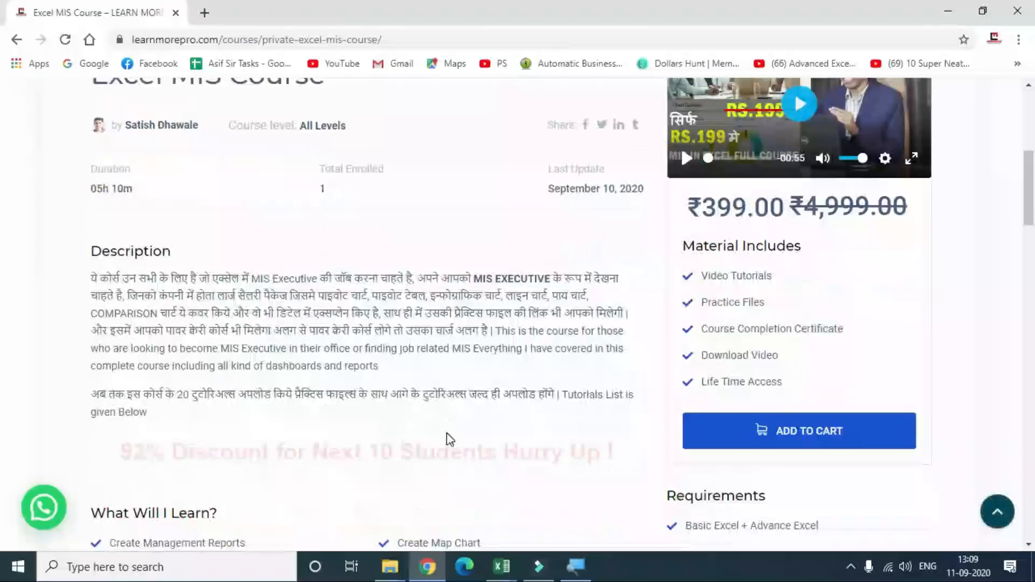
pyautogui.scroll(-3, 447, 437)
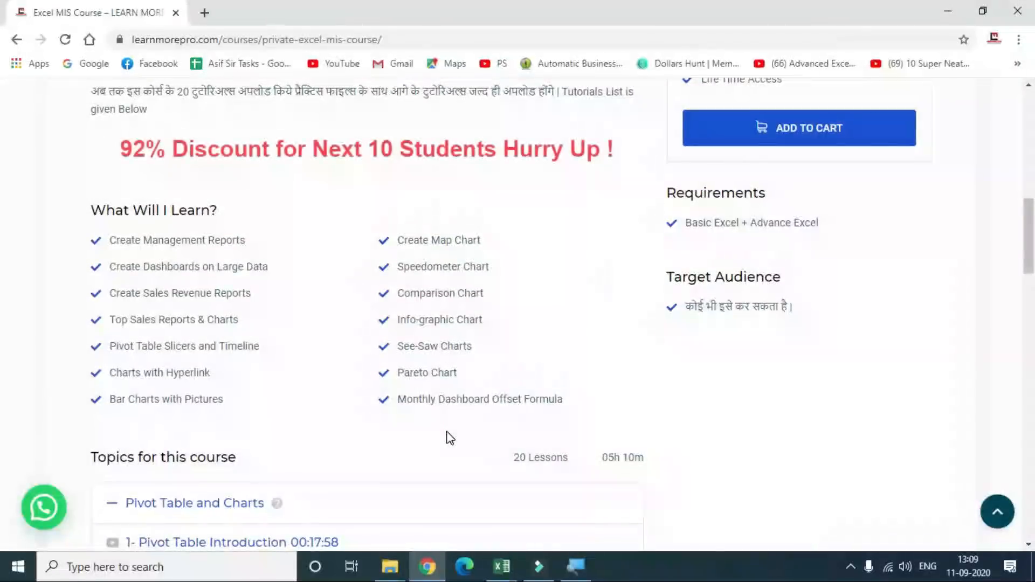
pyautogui.scroll(-11, 450, 437)
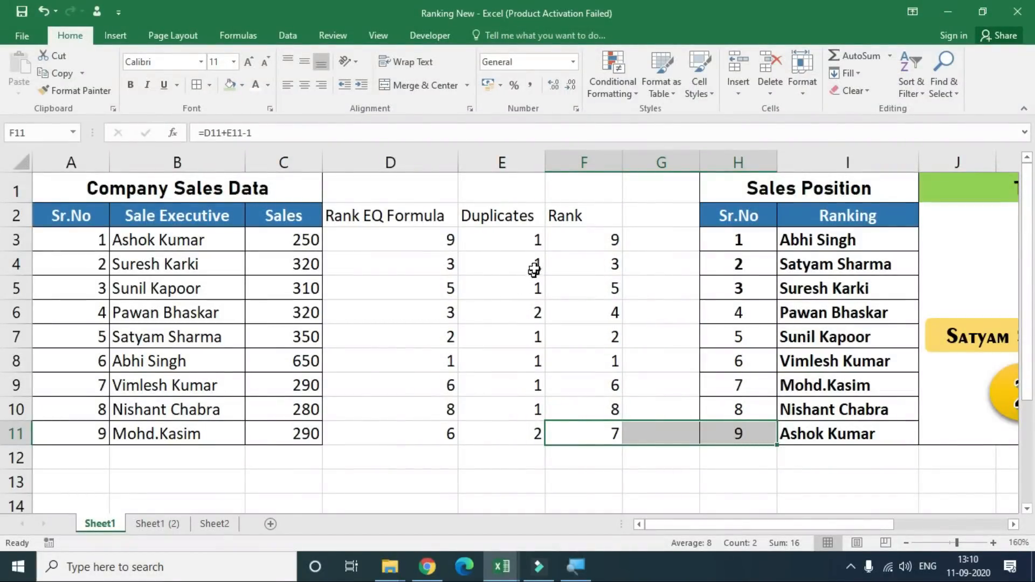
# Step: Delete the first-place name shape from the Top Sales of the Month graphic on Sheet1
pyautogui.keyDown('ctrl'); pyautogui.scroll(-2, 399, 383); pyautogui.keyUp('ctrl')
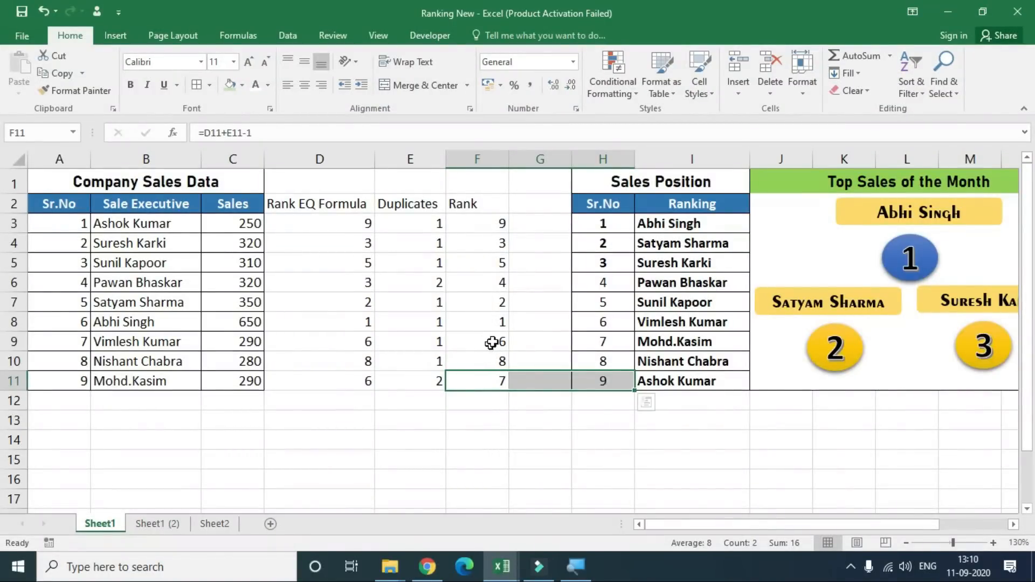
pyautogui.click(863, 223)
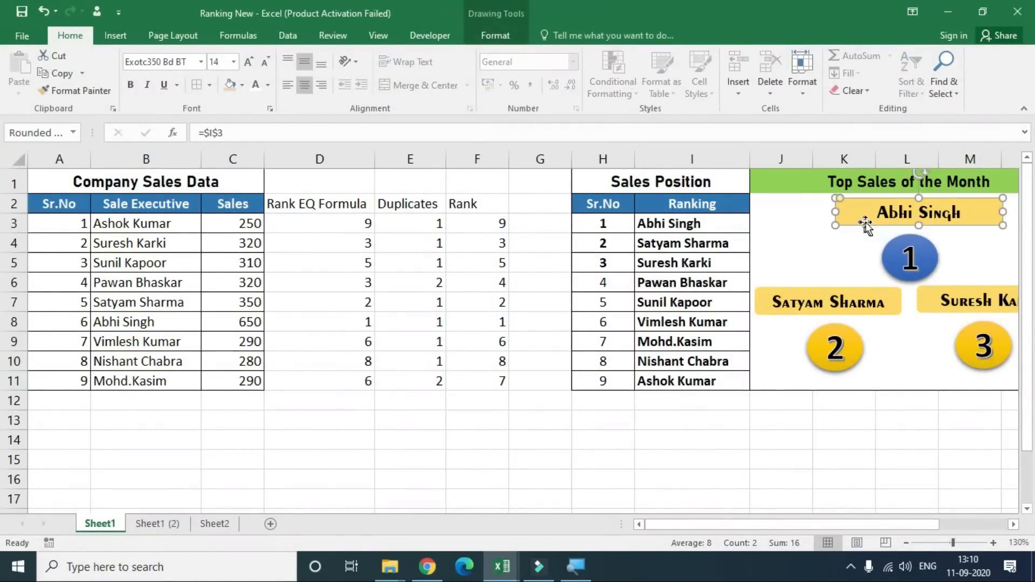
pyautogui.moveTo(865, 223); pyautogui.dragTo(815, 229)
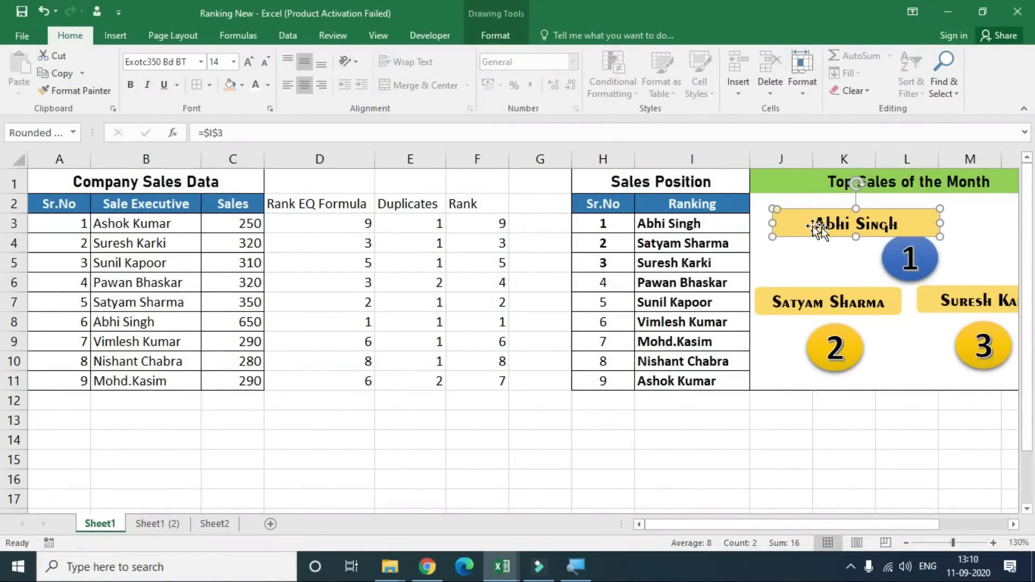
pyautogui.press('Delete')
pyautogui.click(114, 35)
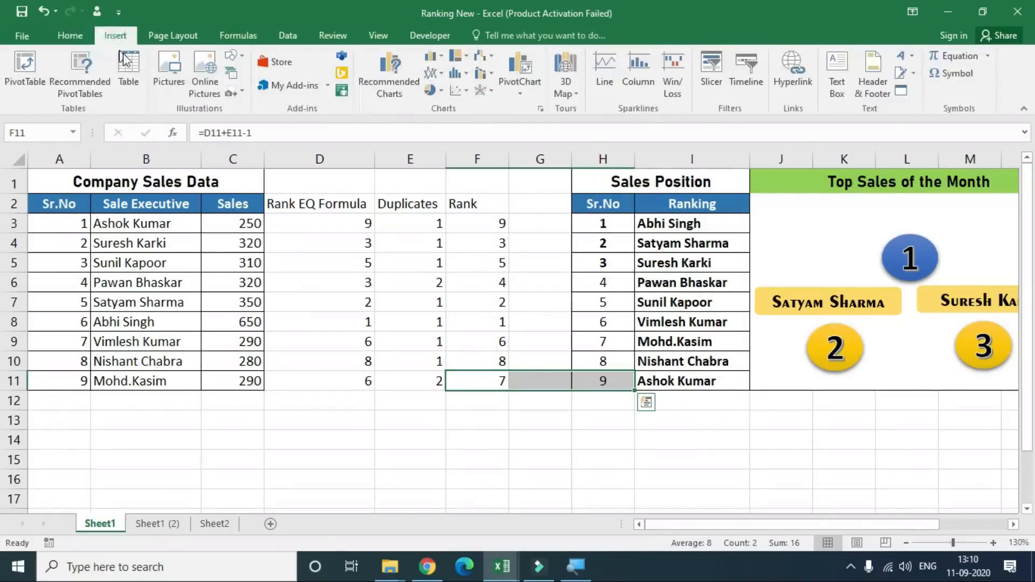
pyautogui.click(894, 241)
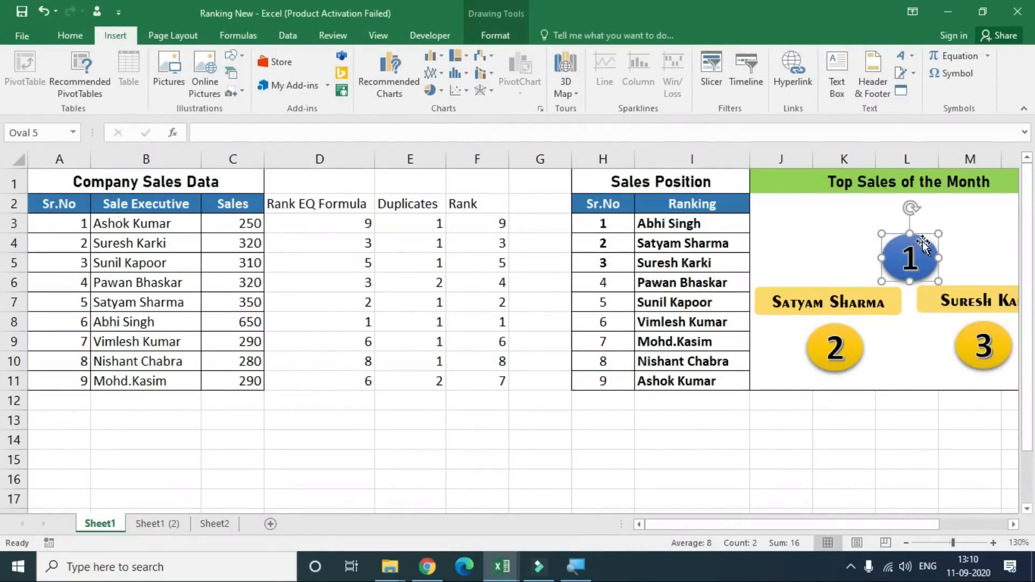
pyautogui.click(232, 56)
pyautogui.click(245, 171)
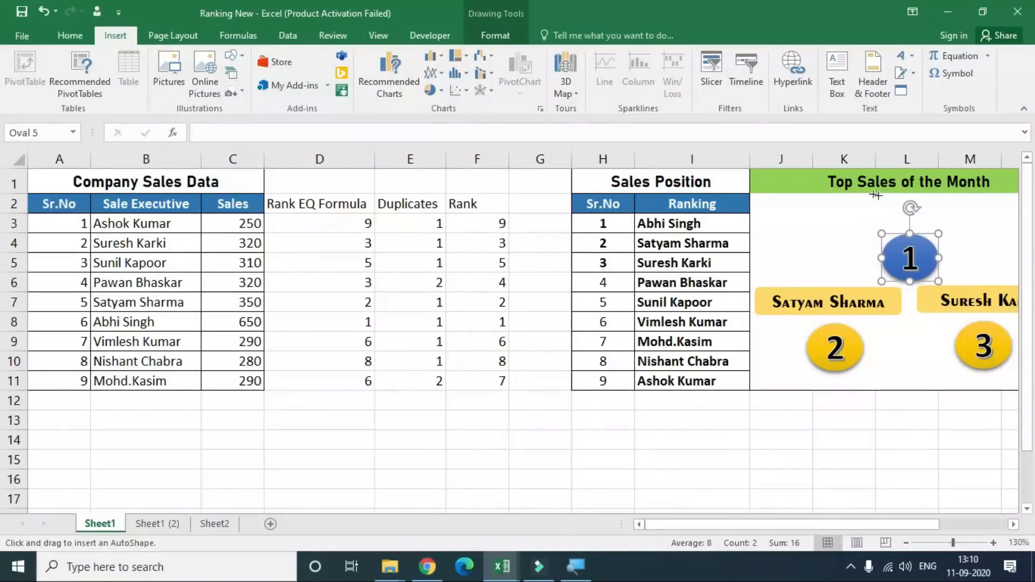
pyautogui.moveTo(871, 205); pyautogui.dragTo(904, 209)
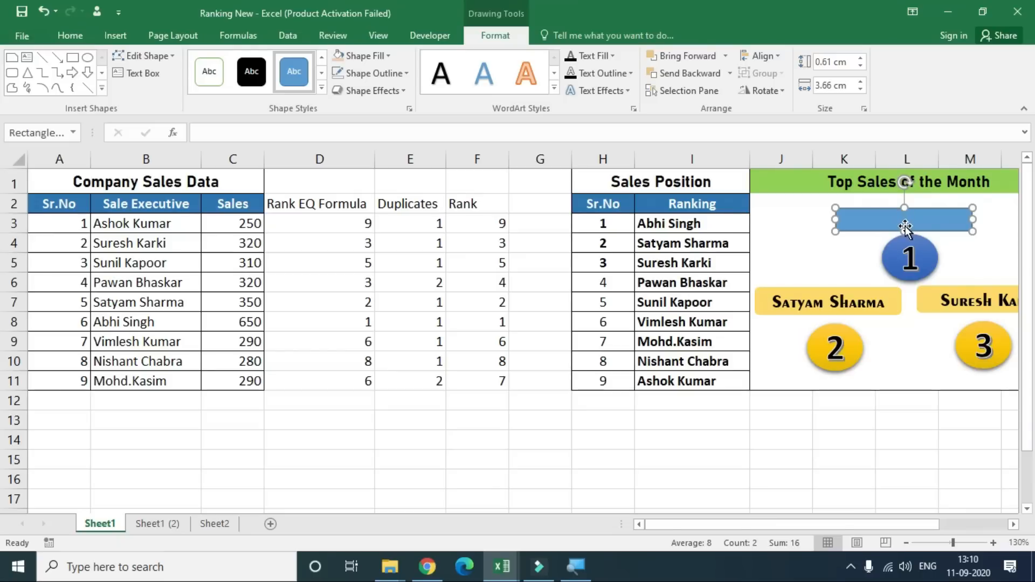
pyautogui.press('Delete')
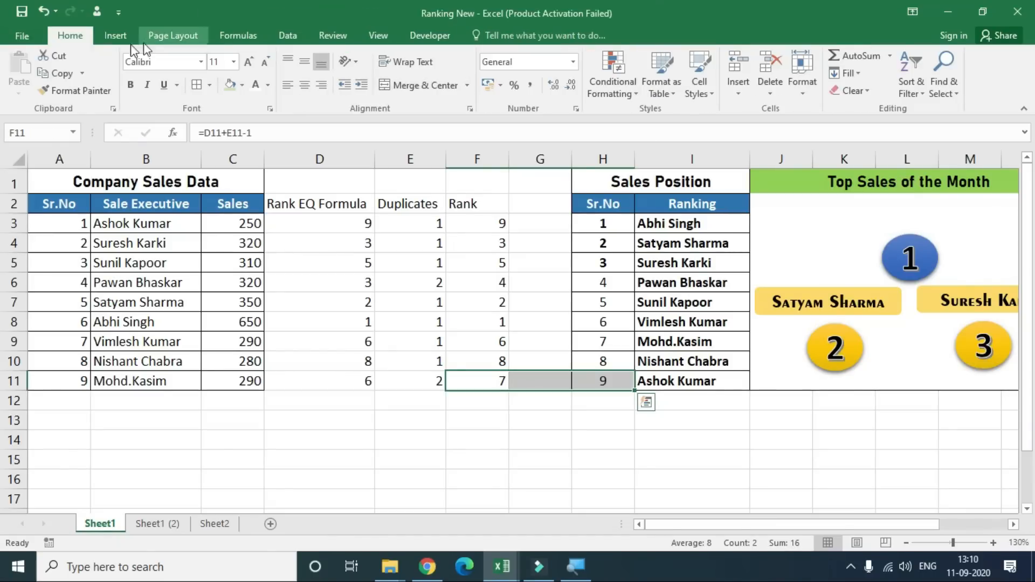
# Step: Draw a rounded rectangle about 3.7 cm wide and 0.73 cm high above the number 1 circle
pyautogui.click(116, 36)
pyautogui.click(231, 55)
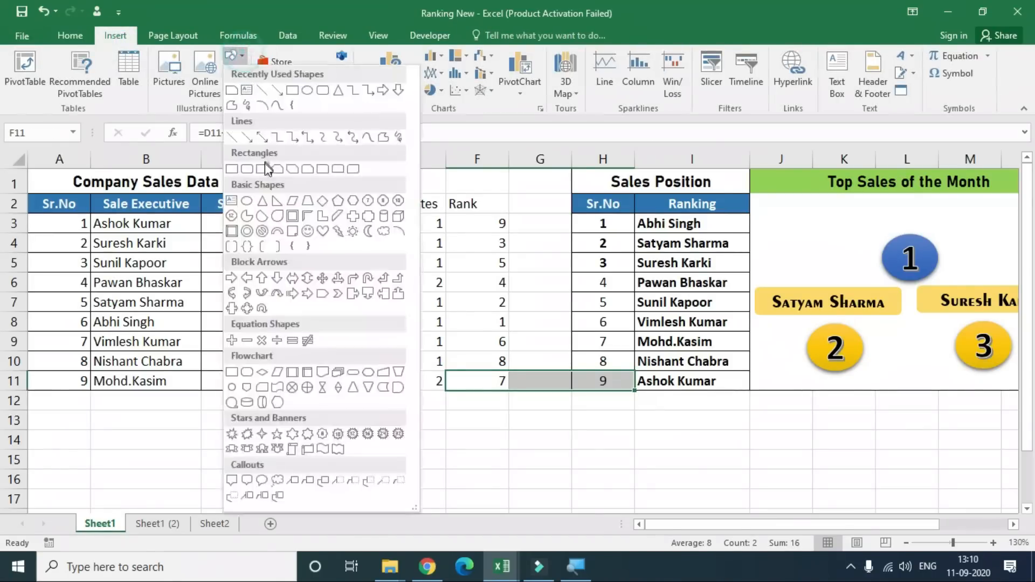
pyautogui.click(245, 168)
pyautogui.moveTo(848, 198)
pyautogui.mouseDown()
pyautogui.moveTo(906, 220)
pyautogui.moveTo(987, 226)
pyautogui.mouseUp()
# Step: Link the new rounded rectangle's text to the first ranked name with =$I$3
pyautogui.click(197, 133)
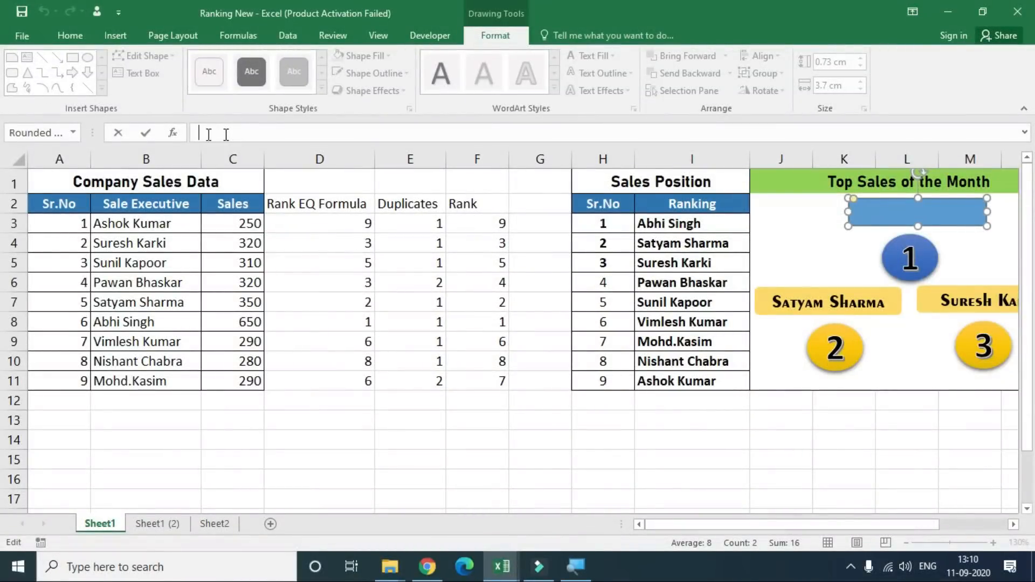
pyautogui.write('=')
pyautogui.click(668, 222)
pyautogui.press('Return')
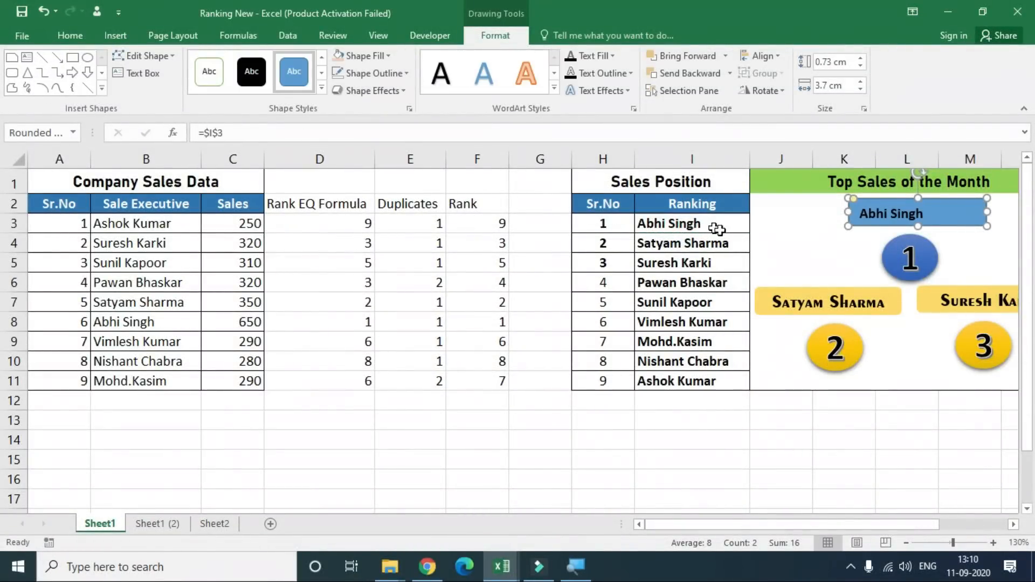
# Step: Copy the second-place name shape's formatting onto the new first-place shape and nudge it into place above the circle
pyautogui.click(823, 299)
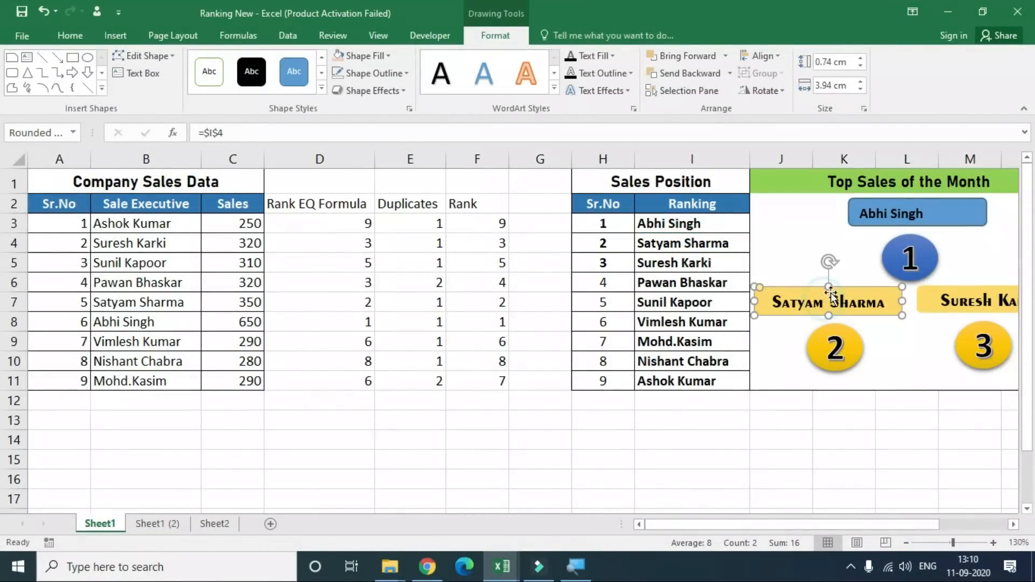
pyautogui.click(70, 37)
pyautogui.click(76, 90)
pyautogui.click(946, 216)
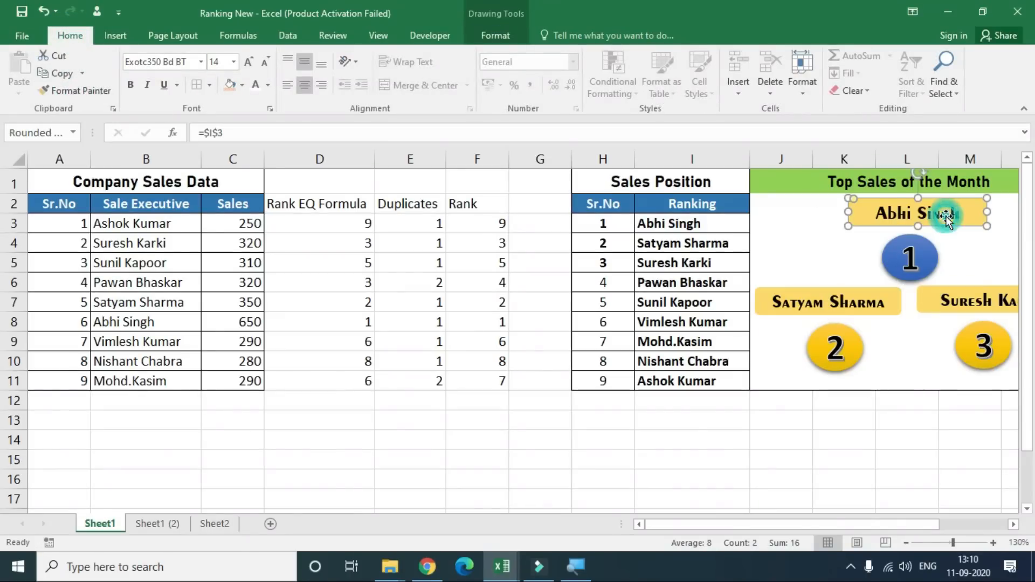
pyautogui.moveTo(946, 216); pyautogui.dragTo(952, 220)
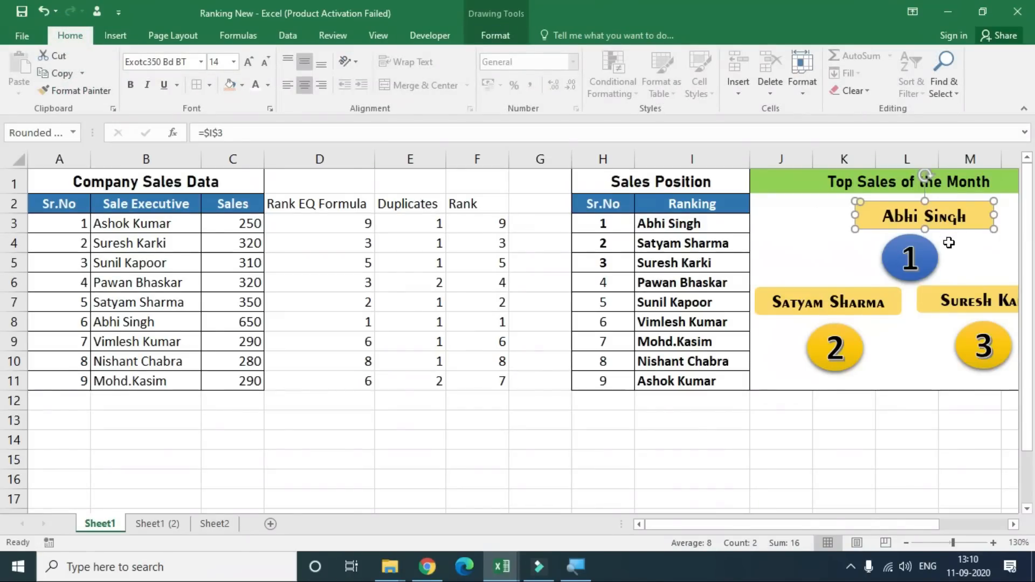
# Step: Examine the Top Sales of the Month shapes against the ranked names in I3:I5 and the Company Sales Data table
pyautogui.click(929, 249)
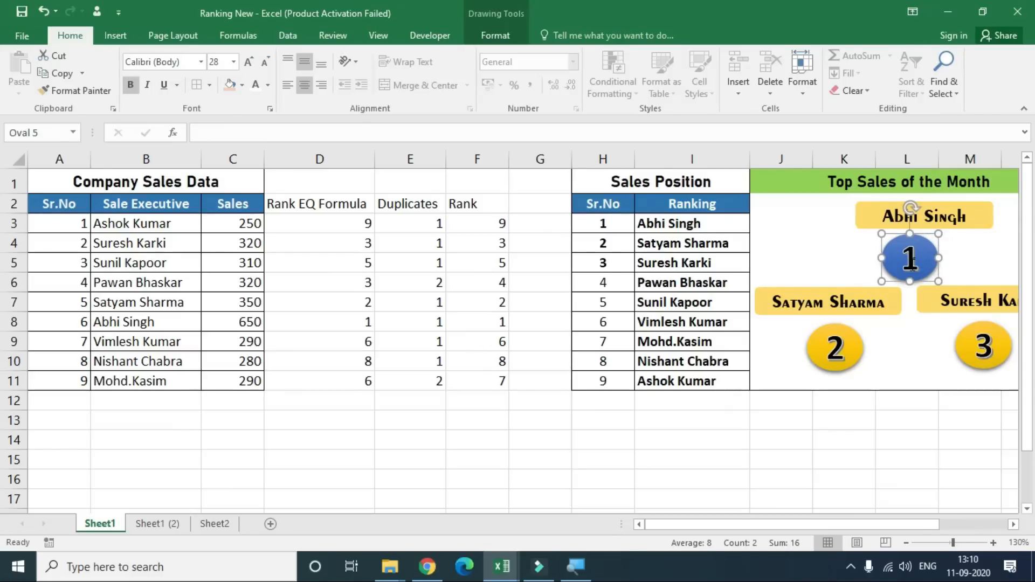
pyautogui.click(862, 336)
pyautogui.click(894, 297)
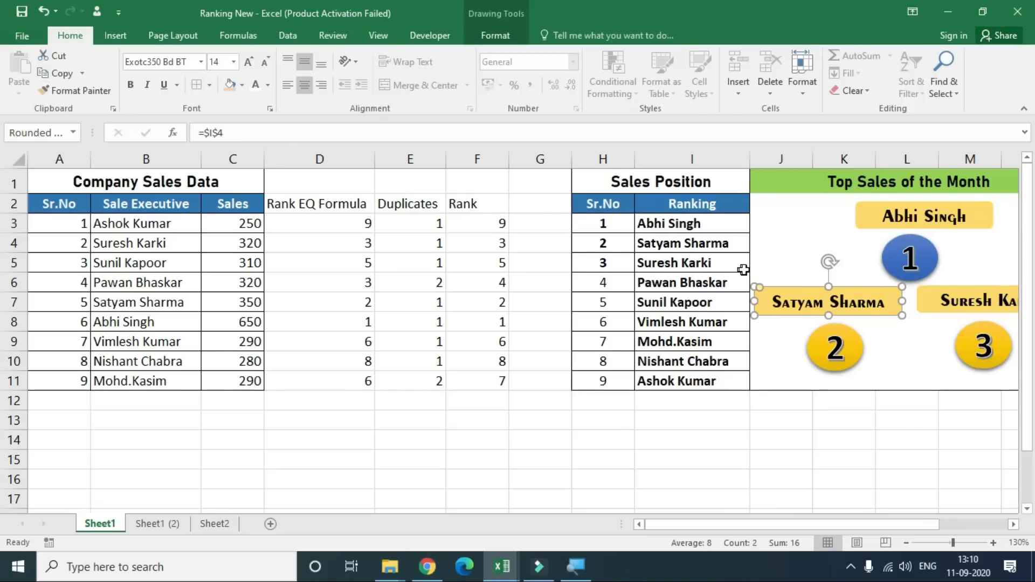
pyautogui.moveTo(668, 224); pyautogui.dragTo(679, 267)
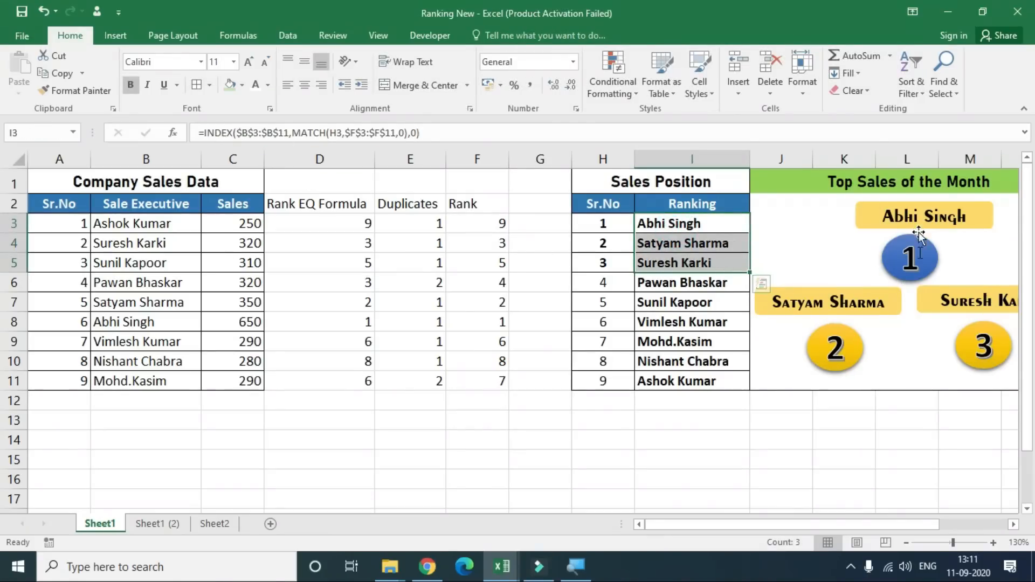
pyautogui.click(841, 249)
pyautogui.moveTo(789, 375); pyautogui.dragTo(1018, 379)
pyautogui.moveTo(620, 211); pyautogui.dragTo(609, 301)
pyautogui.click(293, 356)
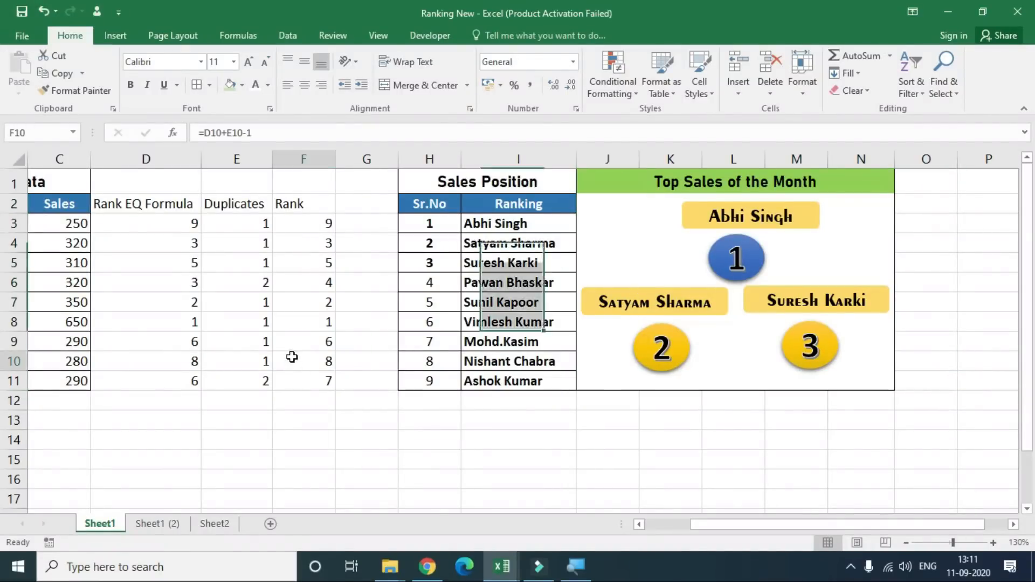
pyautogui.moveTo(279, 338); pyautogui.dragTo(16, 286)
pyautogui.click(79, 238)
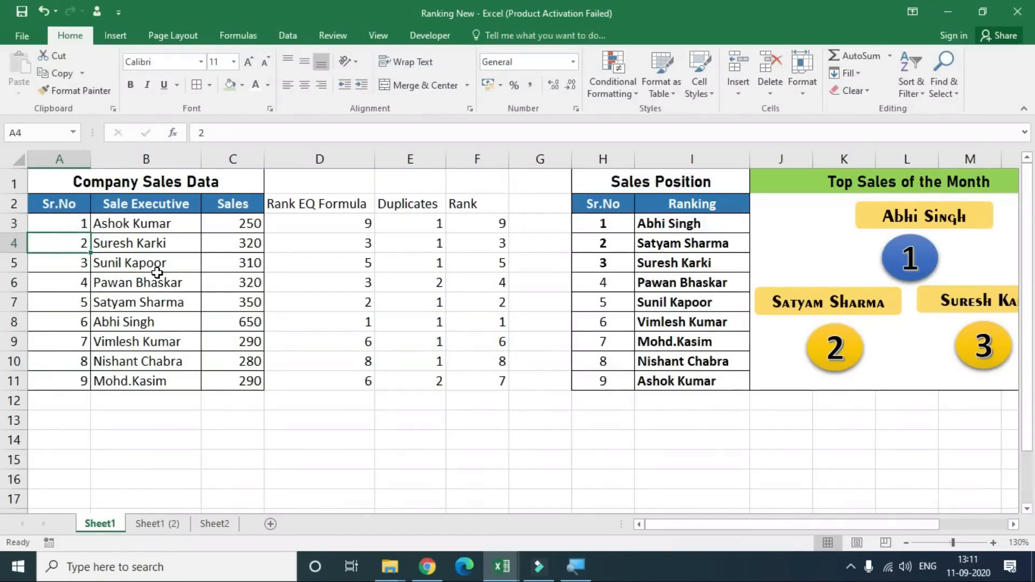
# Step: Hide helper columns D to F, which hold the Rank EQ Formula, Duplicates and Rank calculations
pyautogui.moveTo(308, 159); pyautogui.dragTo(467, 152)
pyautogui.rightClick(467, 152)
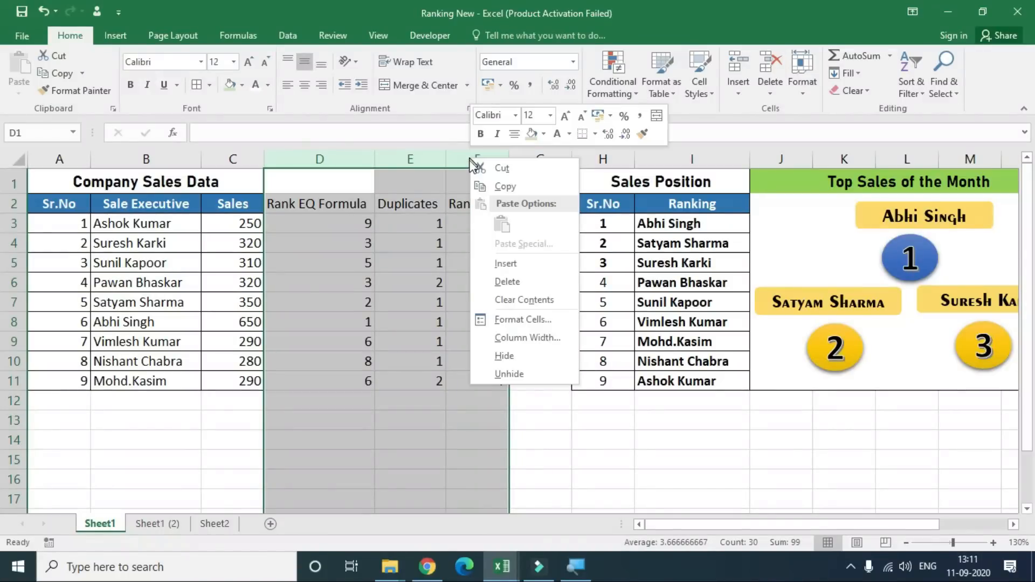
pyautogui.click(503, 351)
pyautogui.click(318, 302)
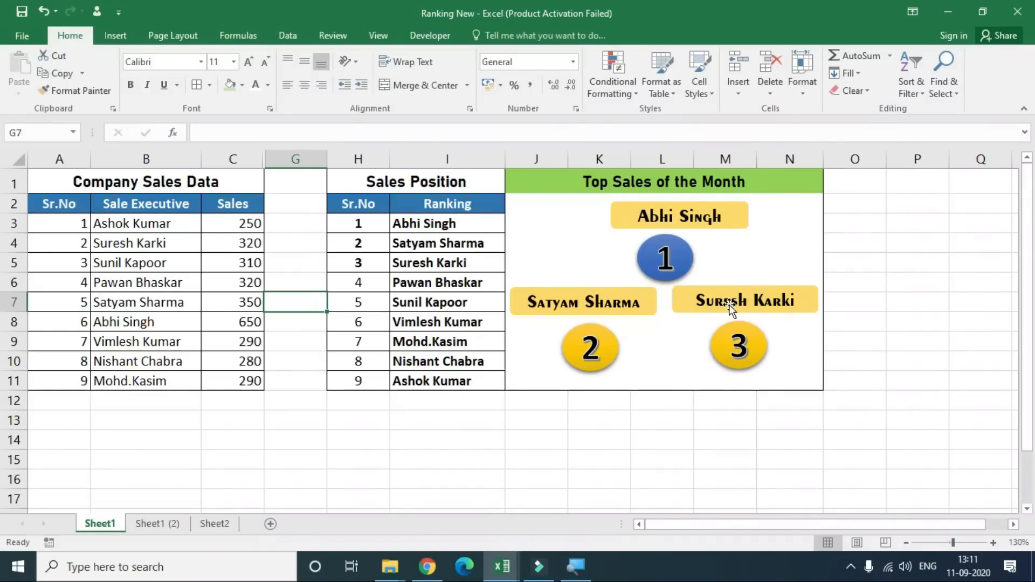
# Step: Open Sheet2 and view the Sales Team Dashboard for Super Team
pyautogui.click(212, 525)
pyautogui.click(551, 263)
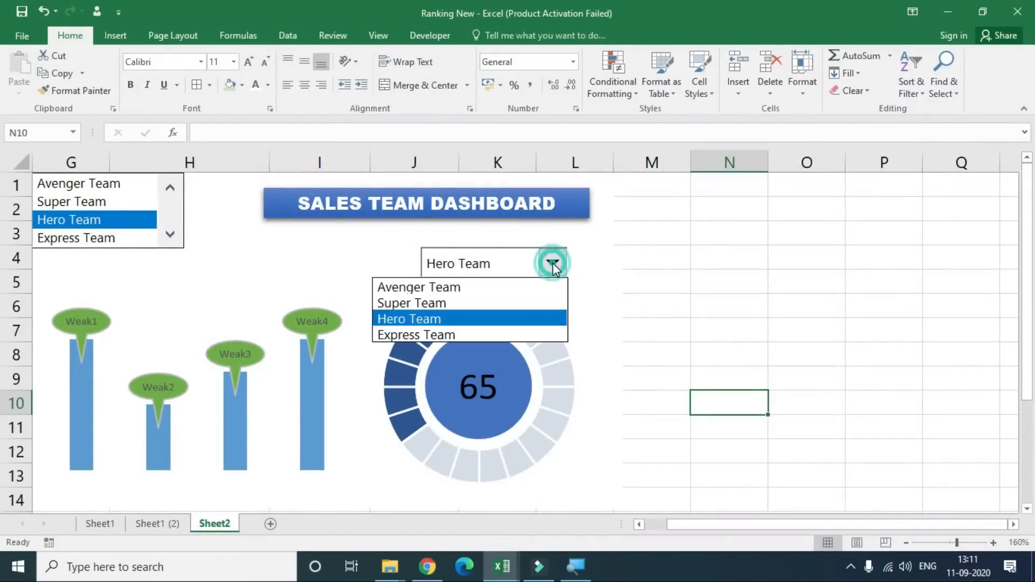
pyautogui.click(470, 297)
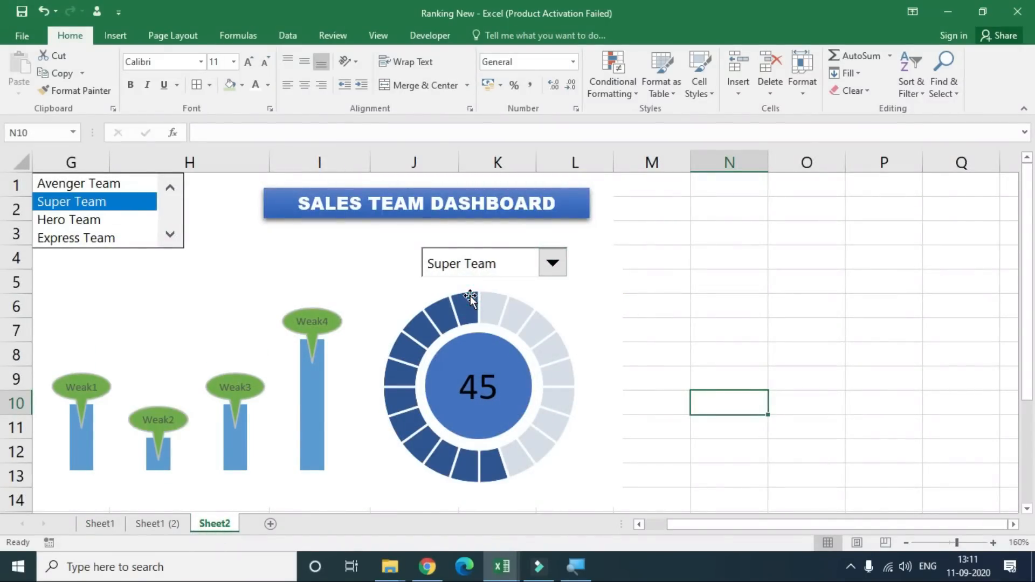